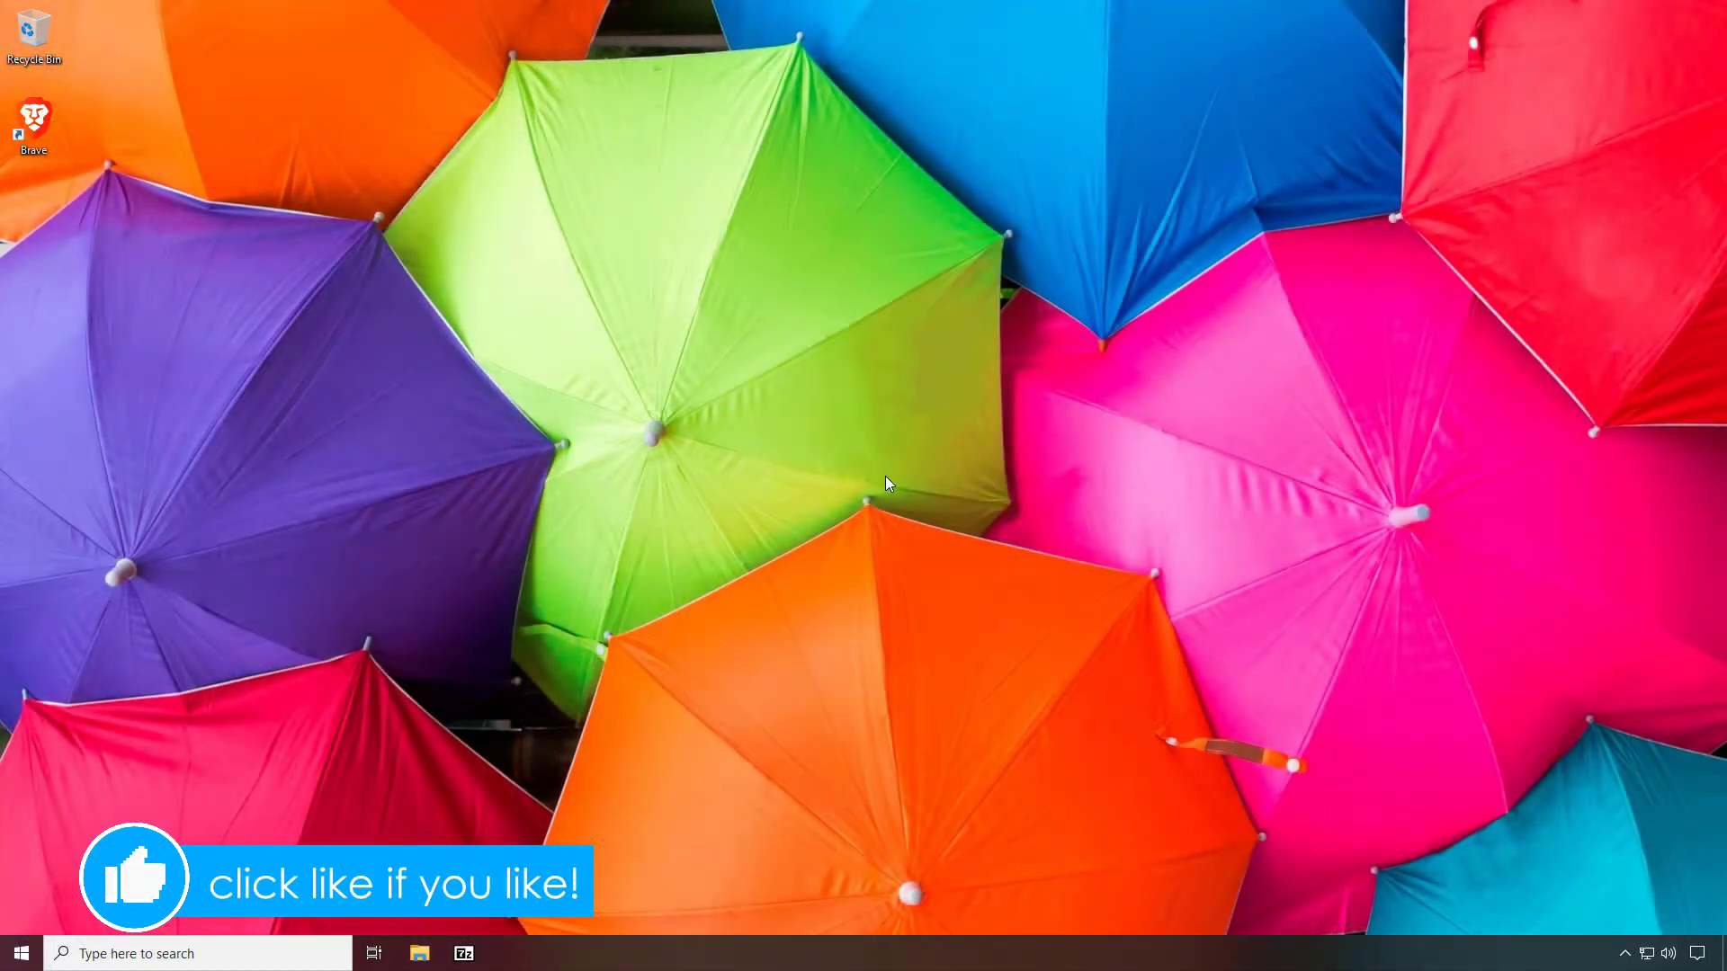
- Turn off Real-time protection under Virus & threat protection settings, approving UAC, and close Windows Security
{"action": "left_click", "coordinate": [252, 953]}
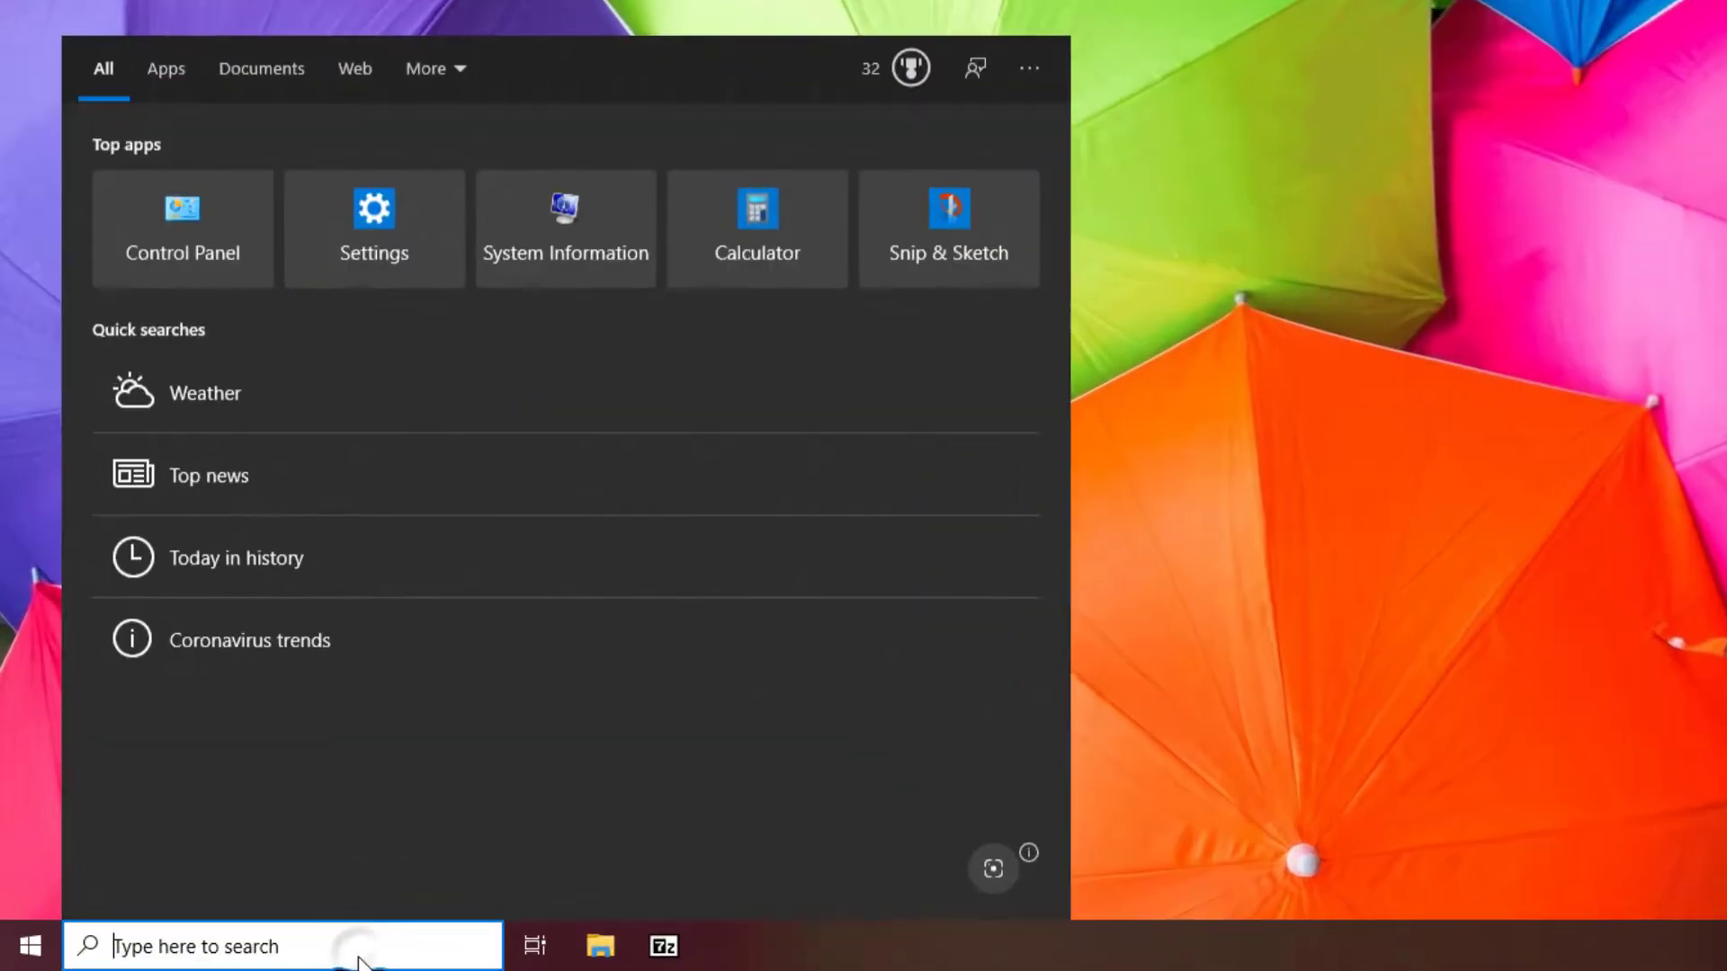
{"action": "type", "text": "antivirus"}
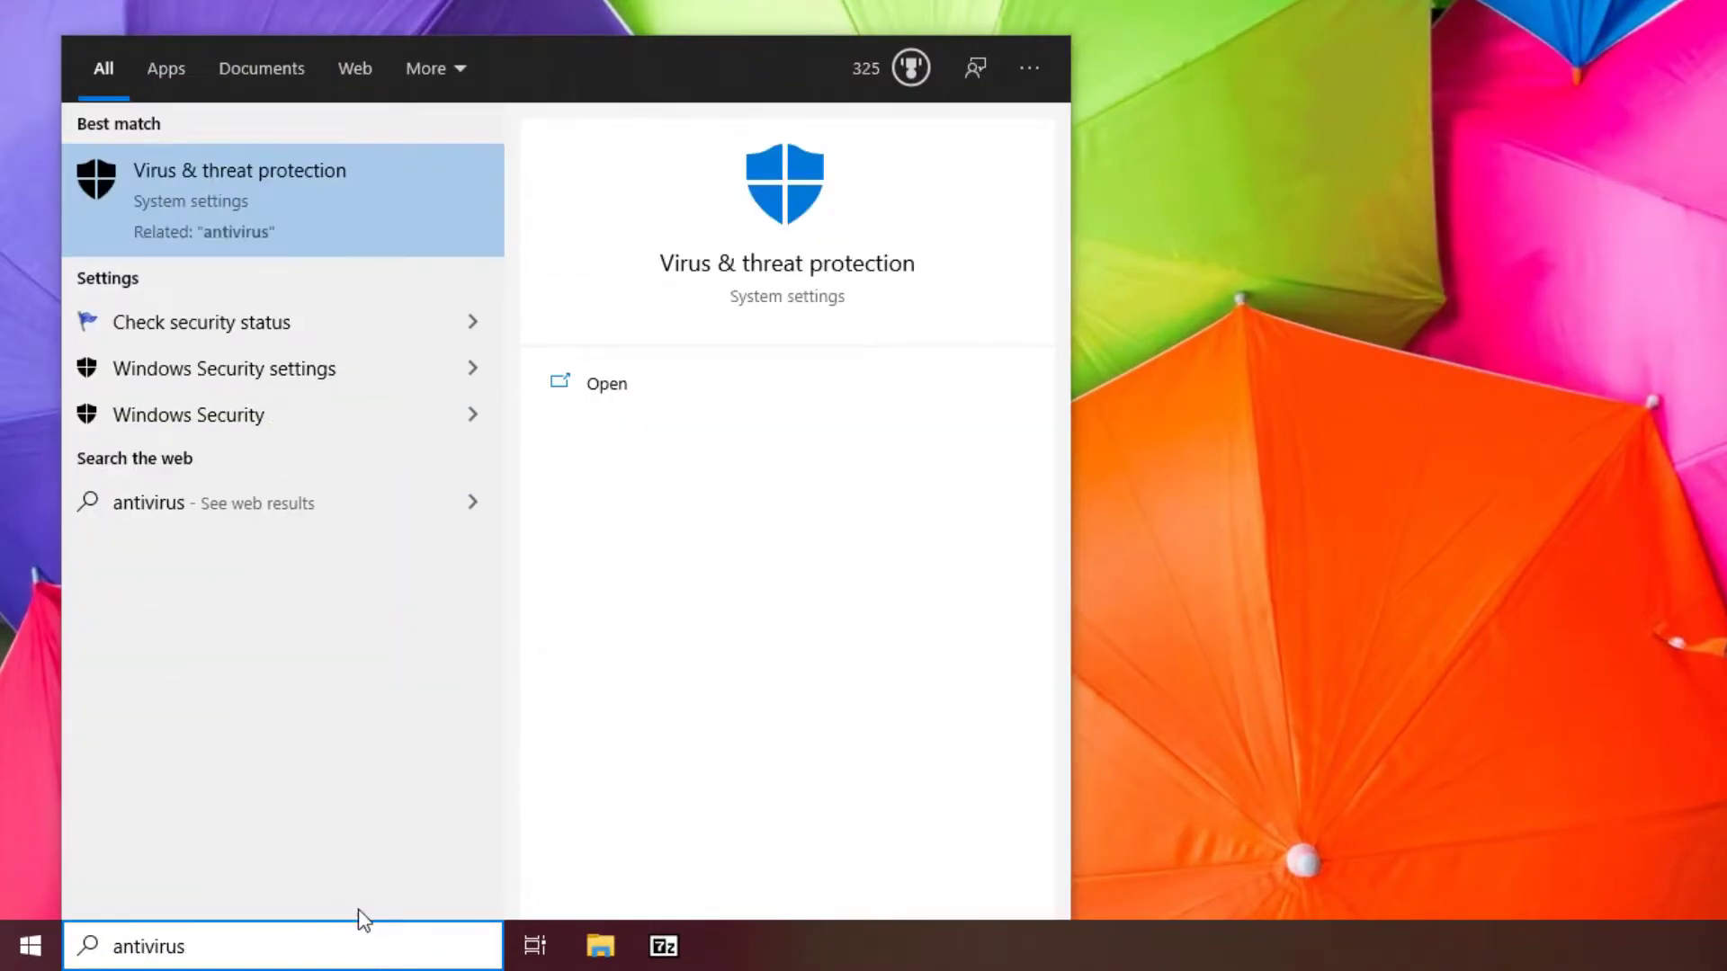
{"action": "left_click", "coordinate": [295, 214]}
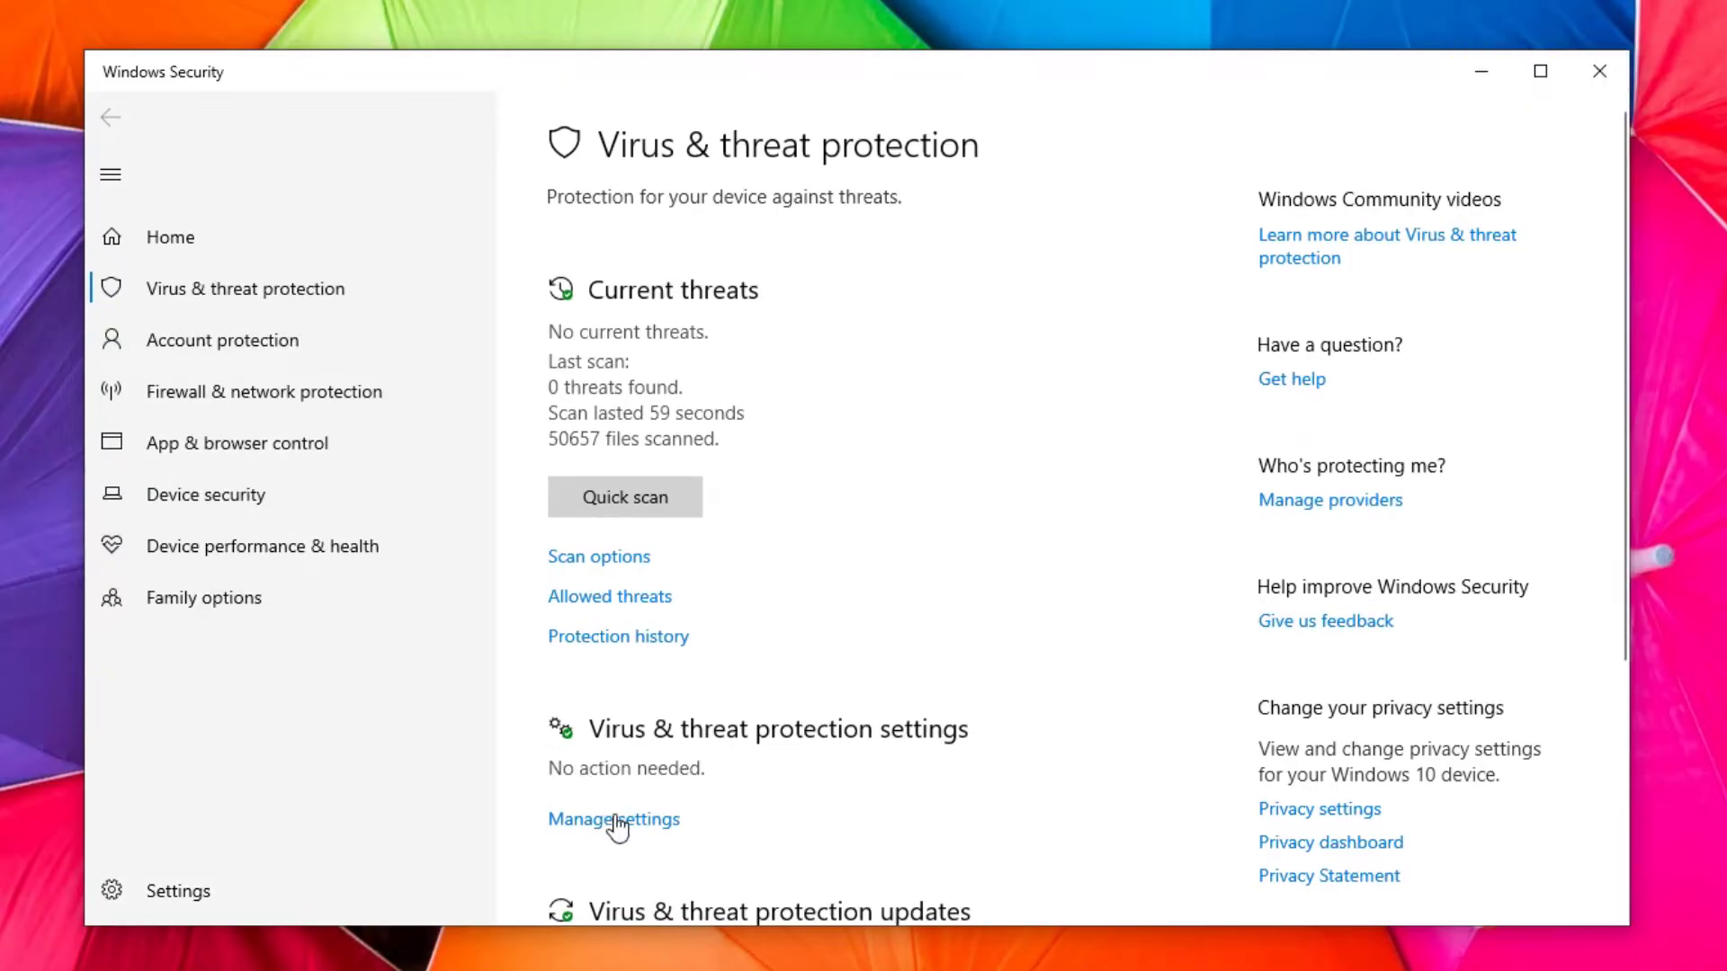
{"action": "left_click", "coordinate": [614, 821]}
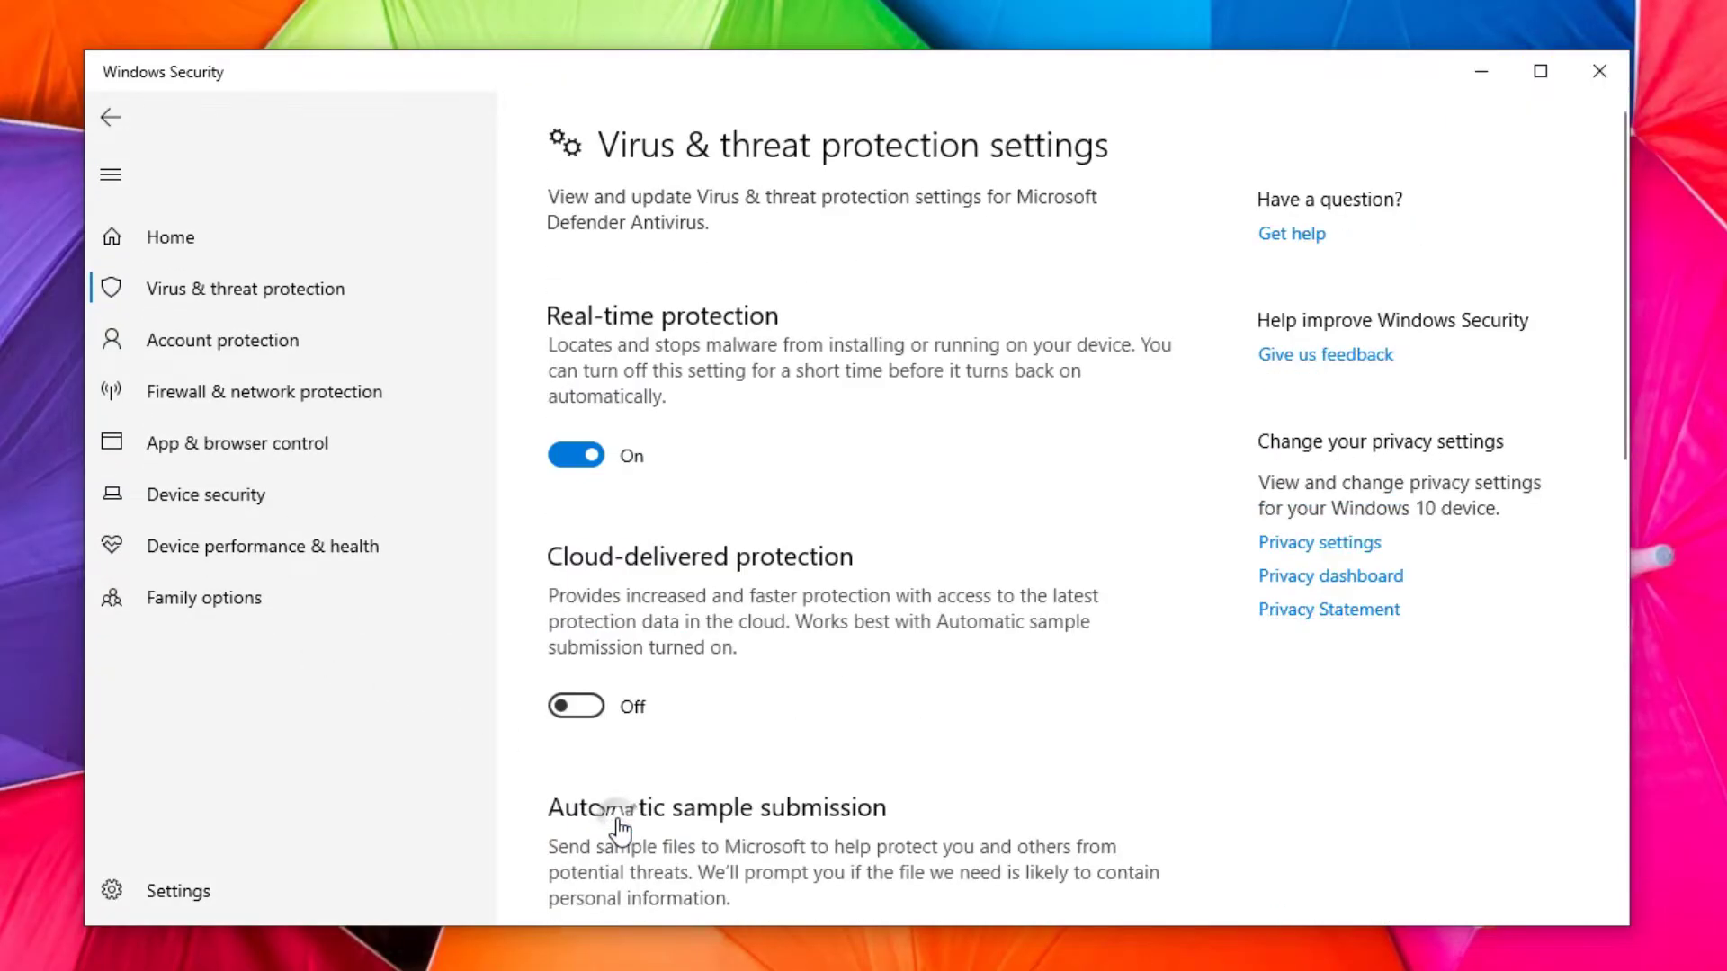
{"action": "left_click", "coordinate": [549, 455]}
{"action": "left_click", "coordinate": [716, 671]}
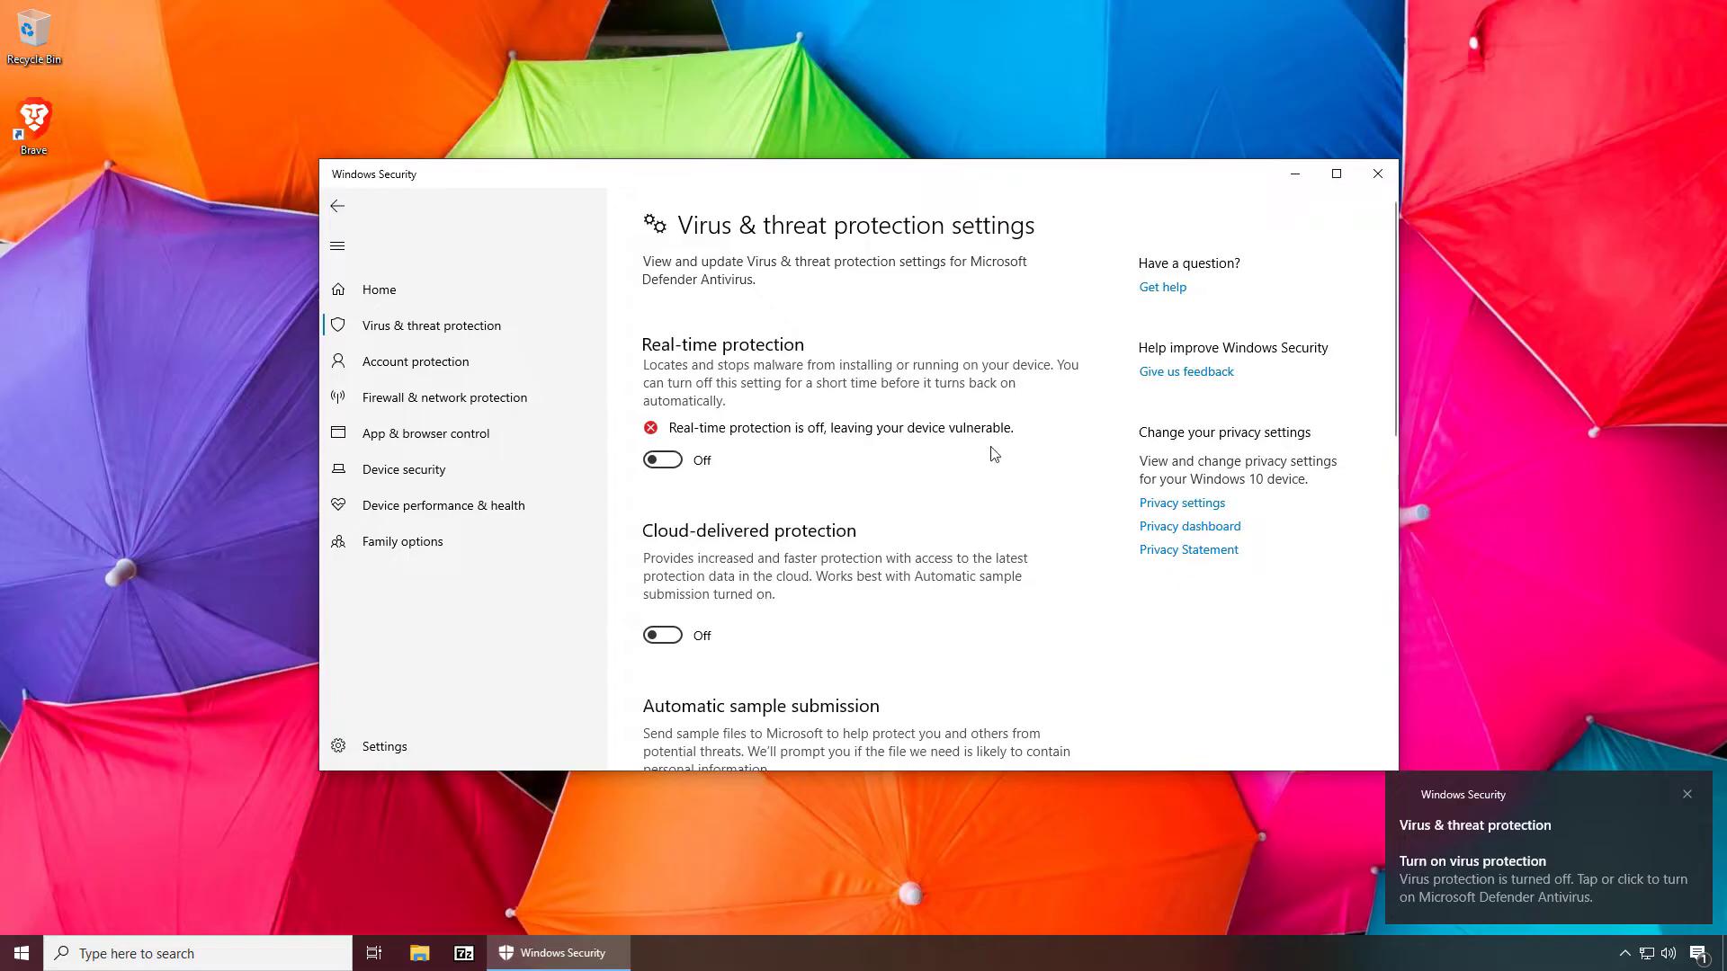
{"action": "left_click", "coordinate": [1386, 181]}
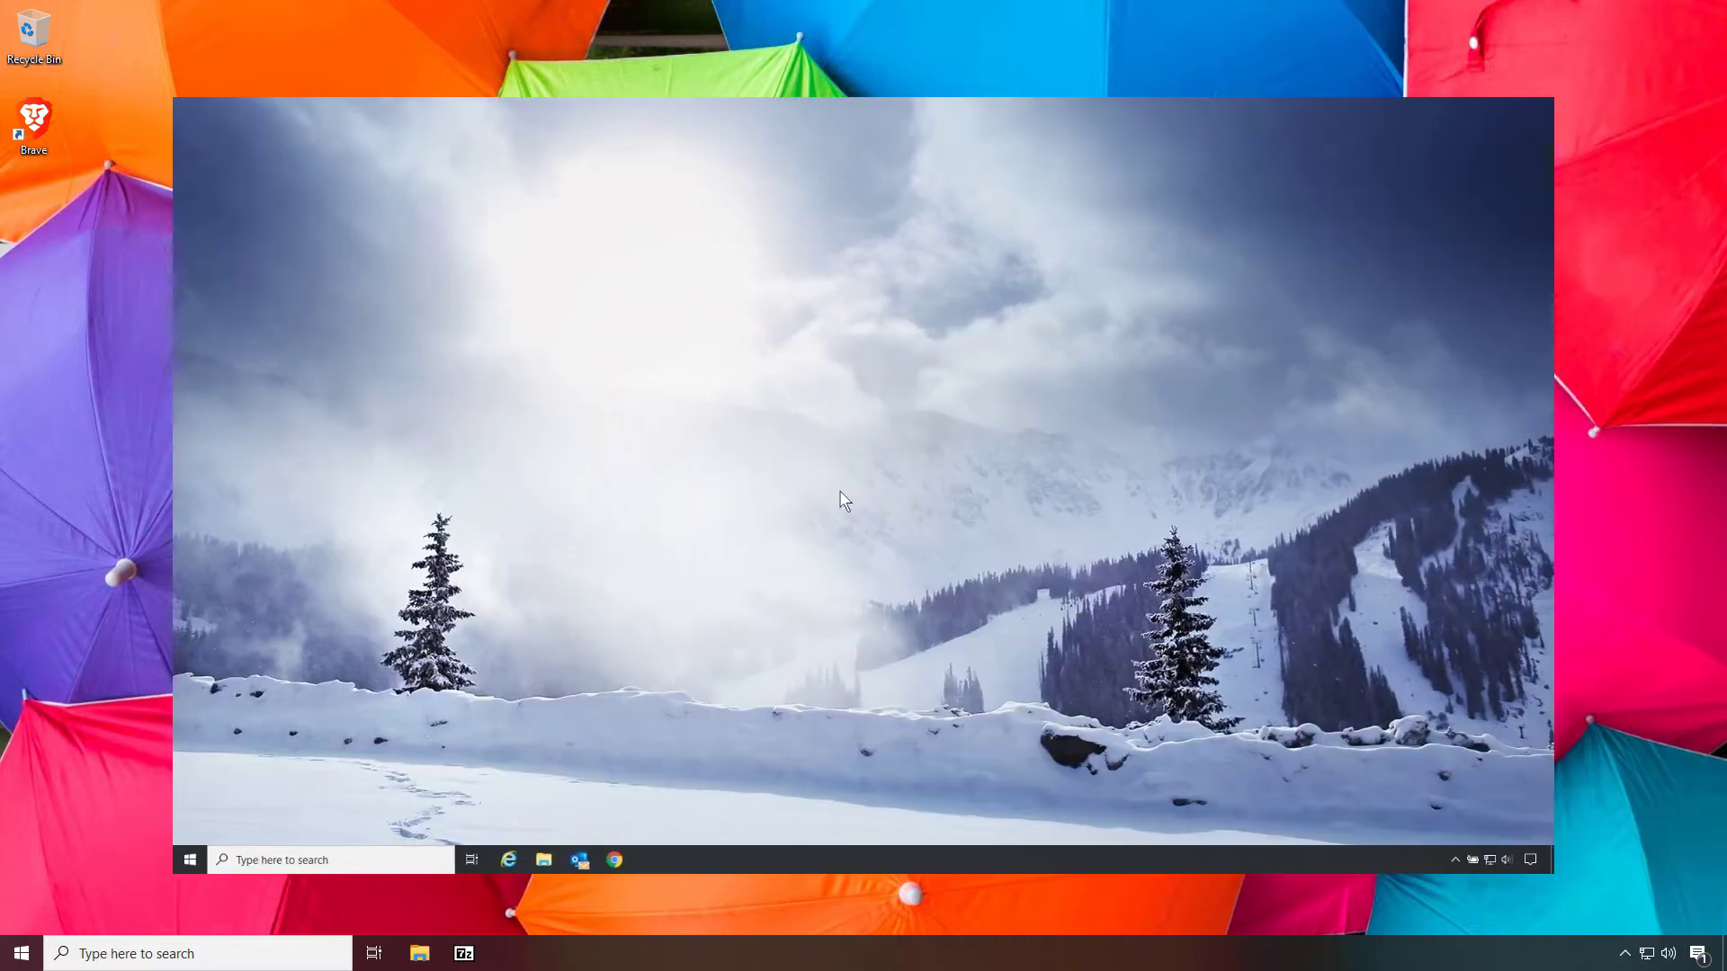
- Suspend BitLocker protection on drive C: from Manage BitLocker and confirm with Yes
{"action": "left_click", "coordinate": [383, 860]}
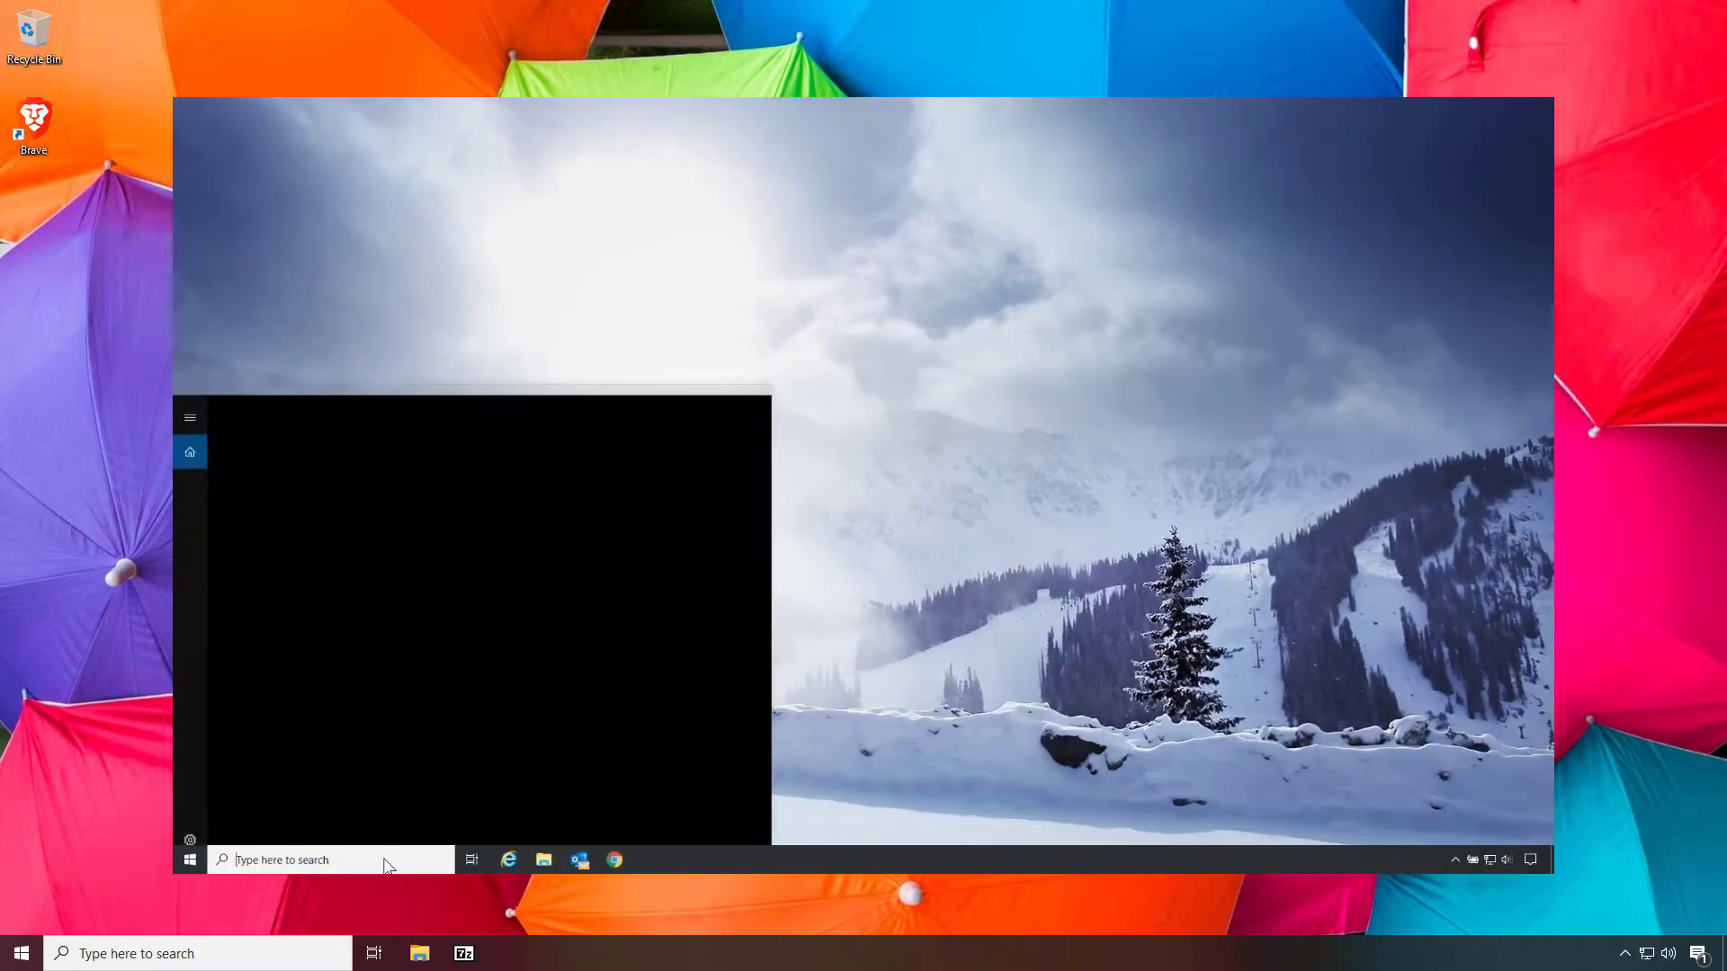
{"action": "type", "text": "bitlocker"}
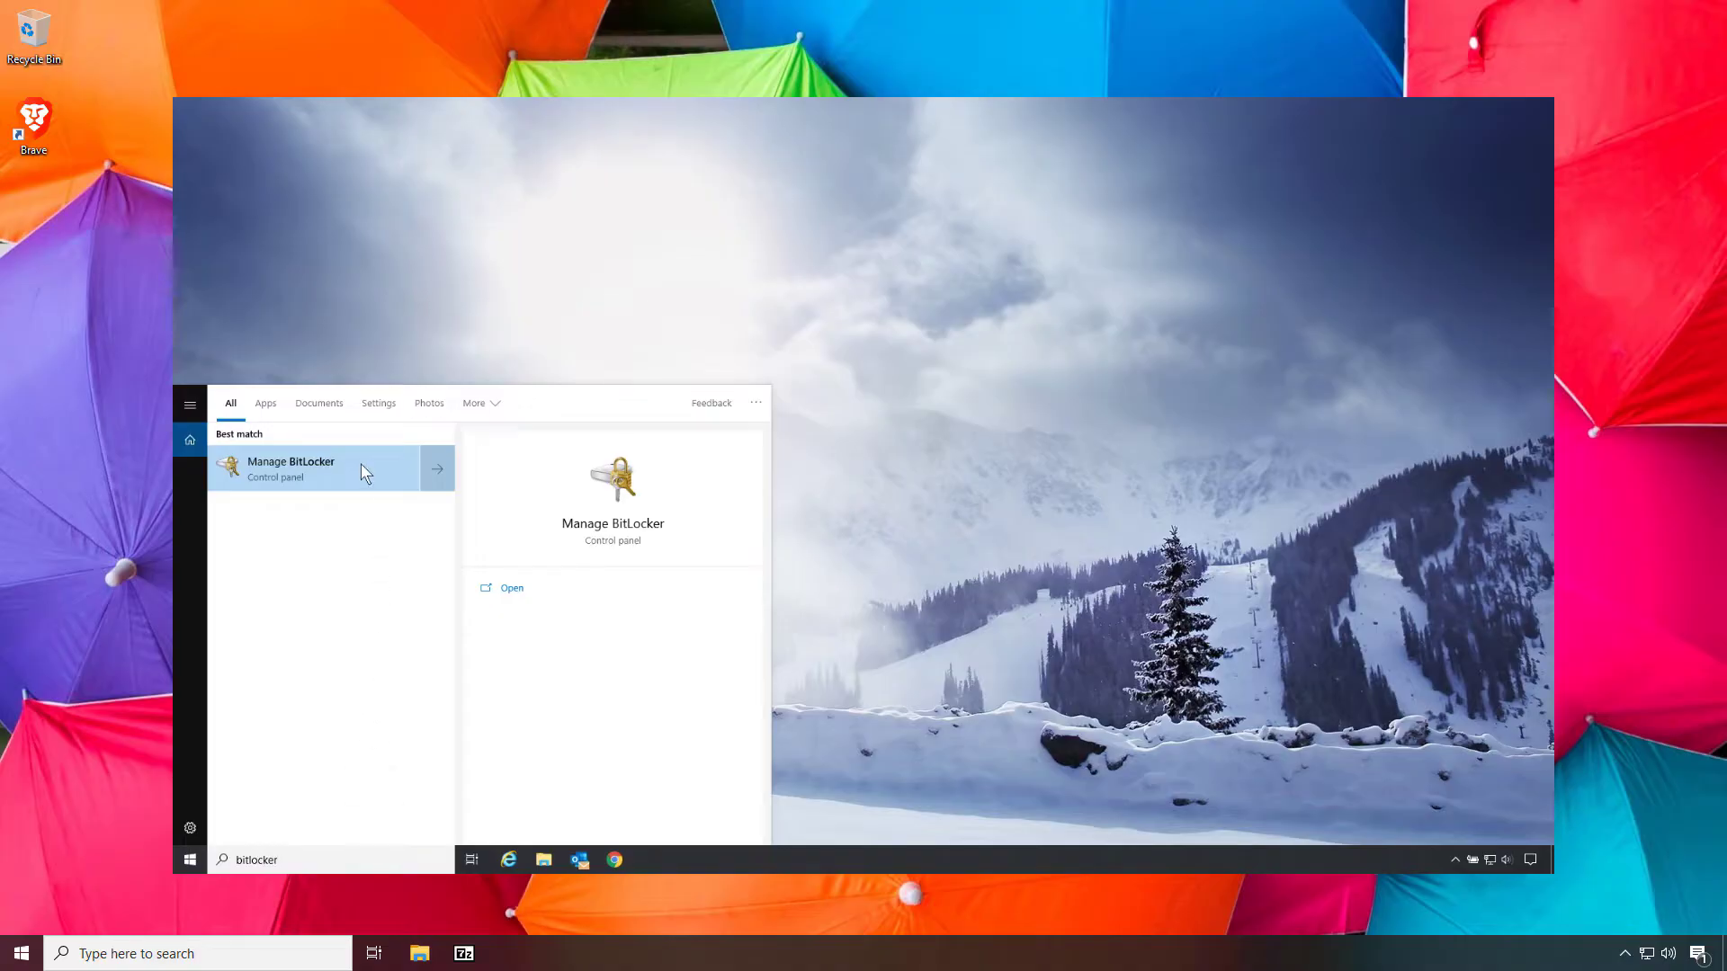
{"action": "left_click", "coordinate": [361, 462]}
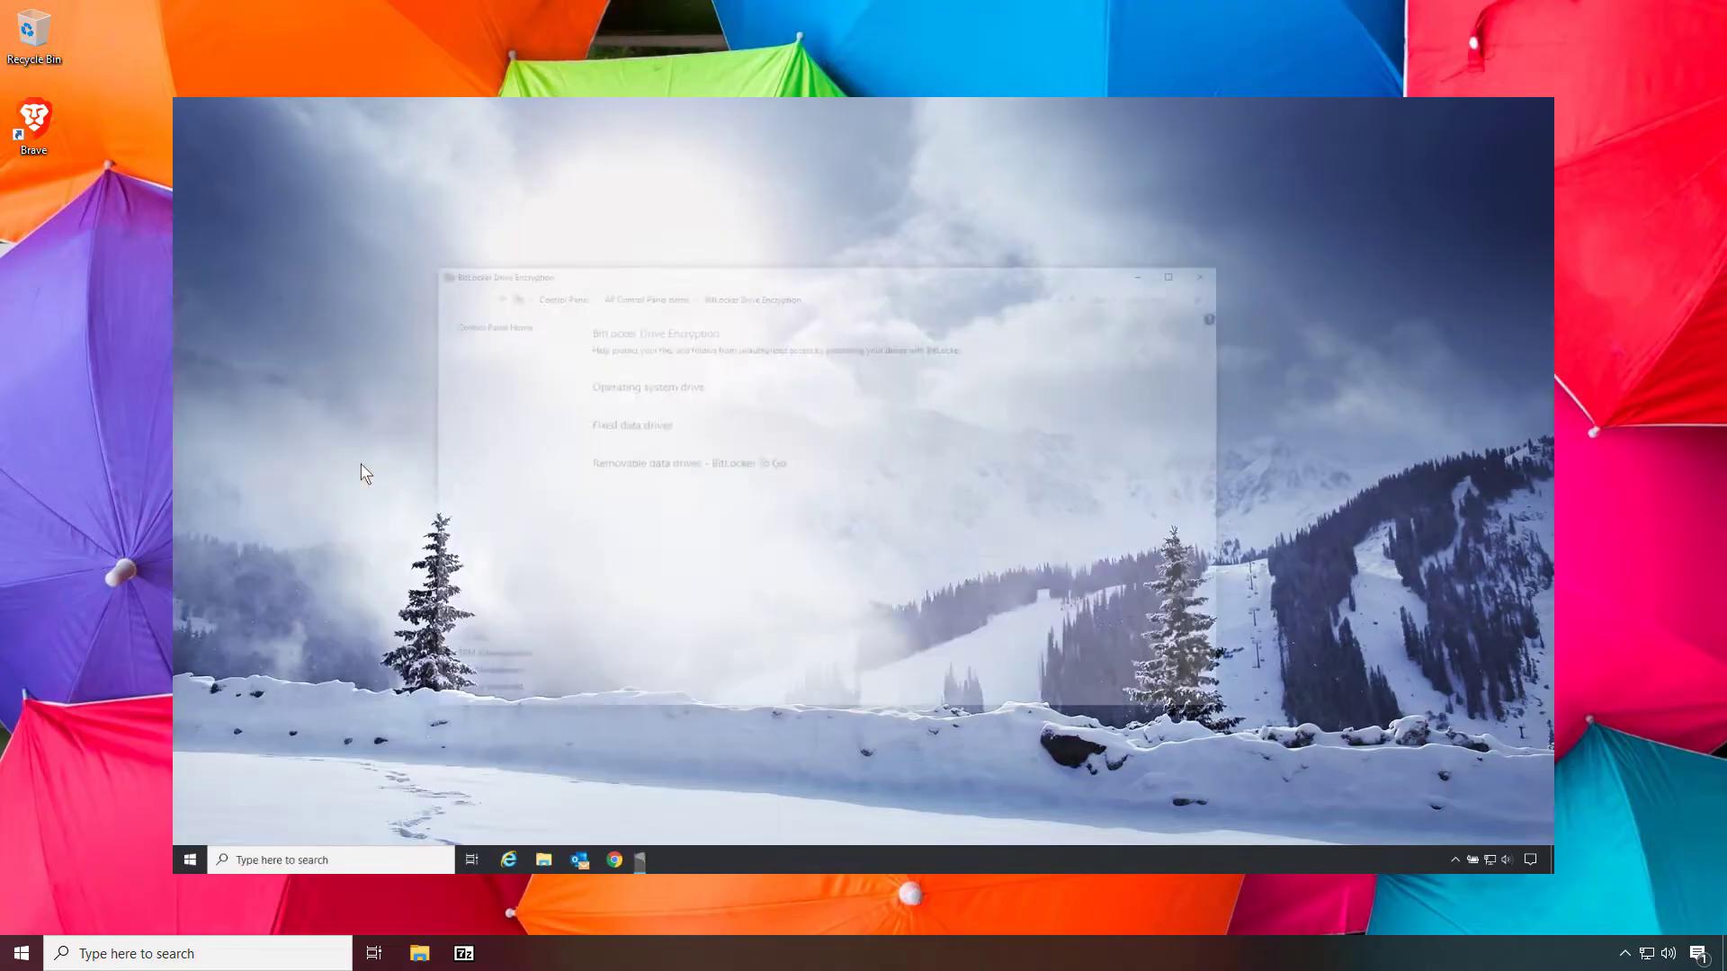
{"action": "left_click", "coordinate": [809, 461]}
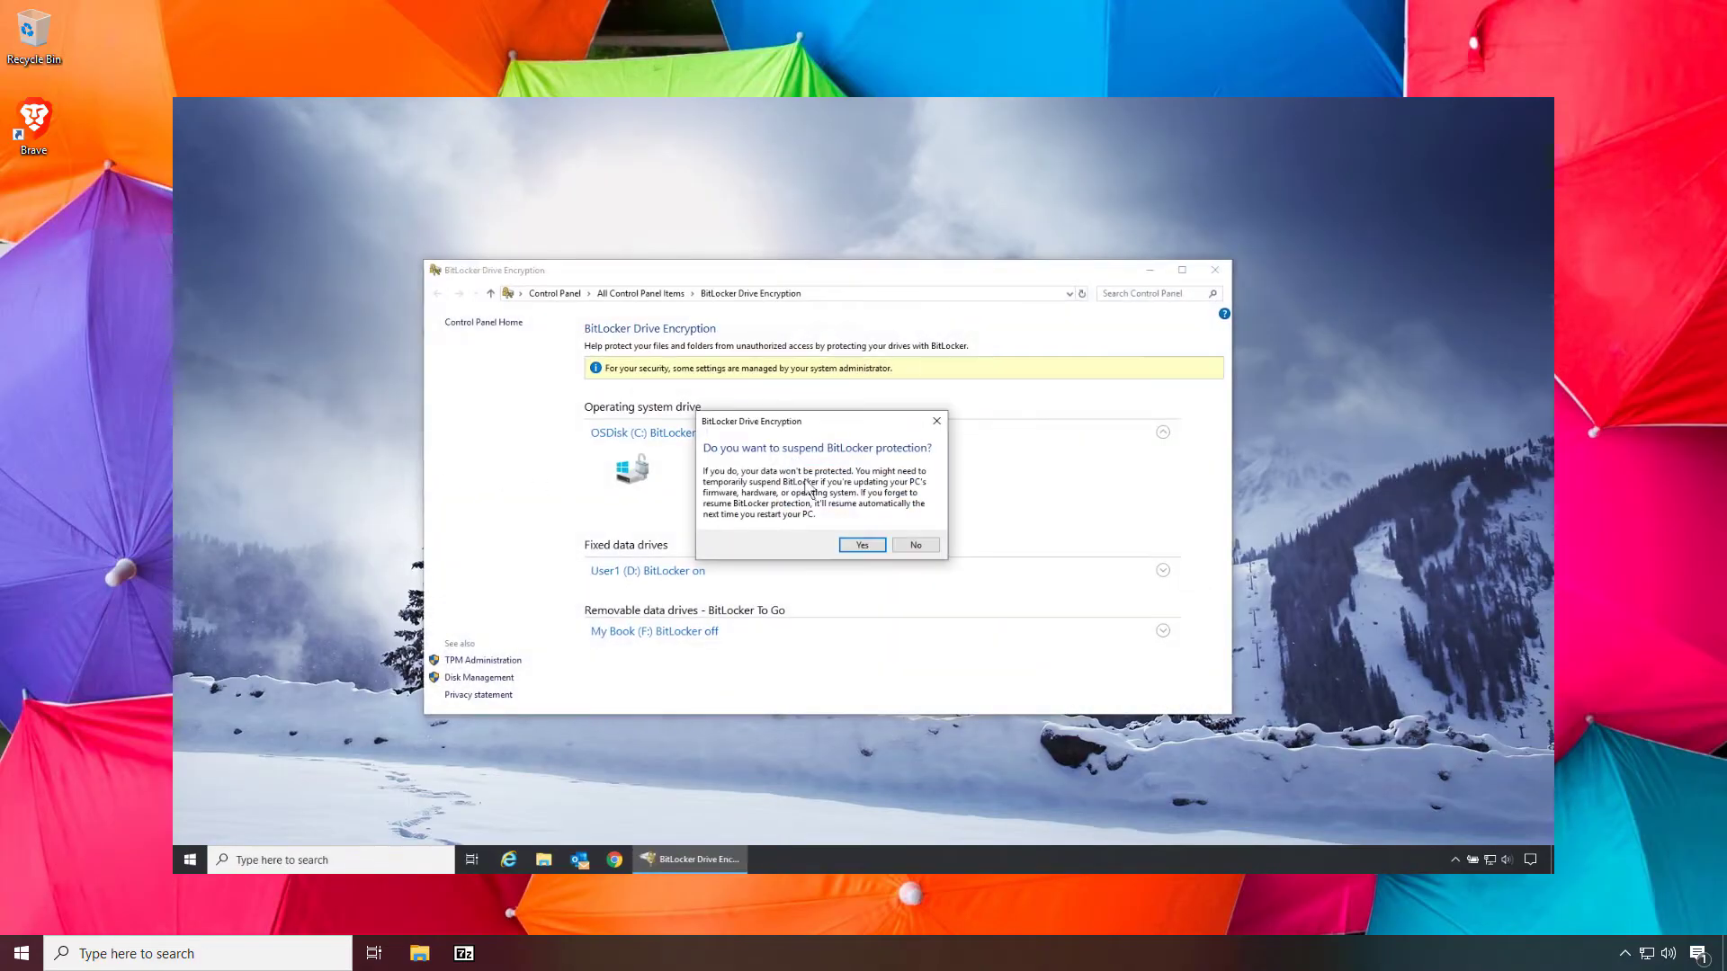
{"action": "left_click", "coordinate": [861, 545]}
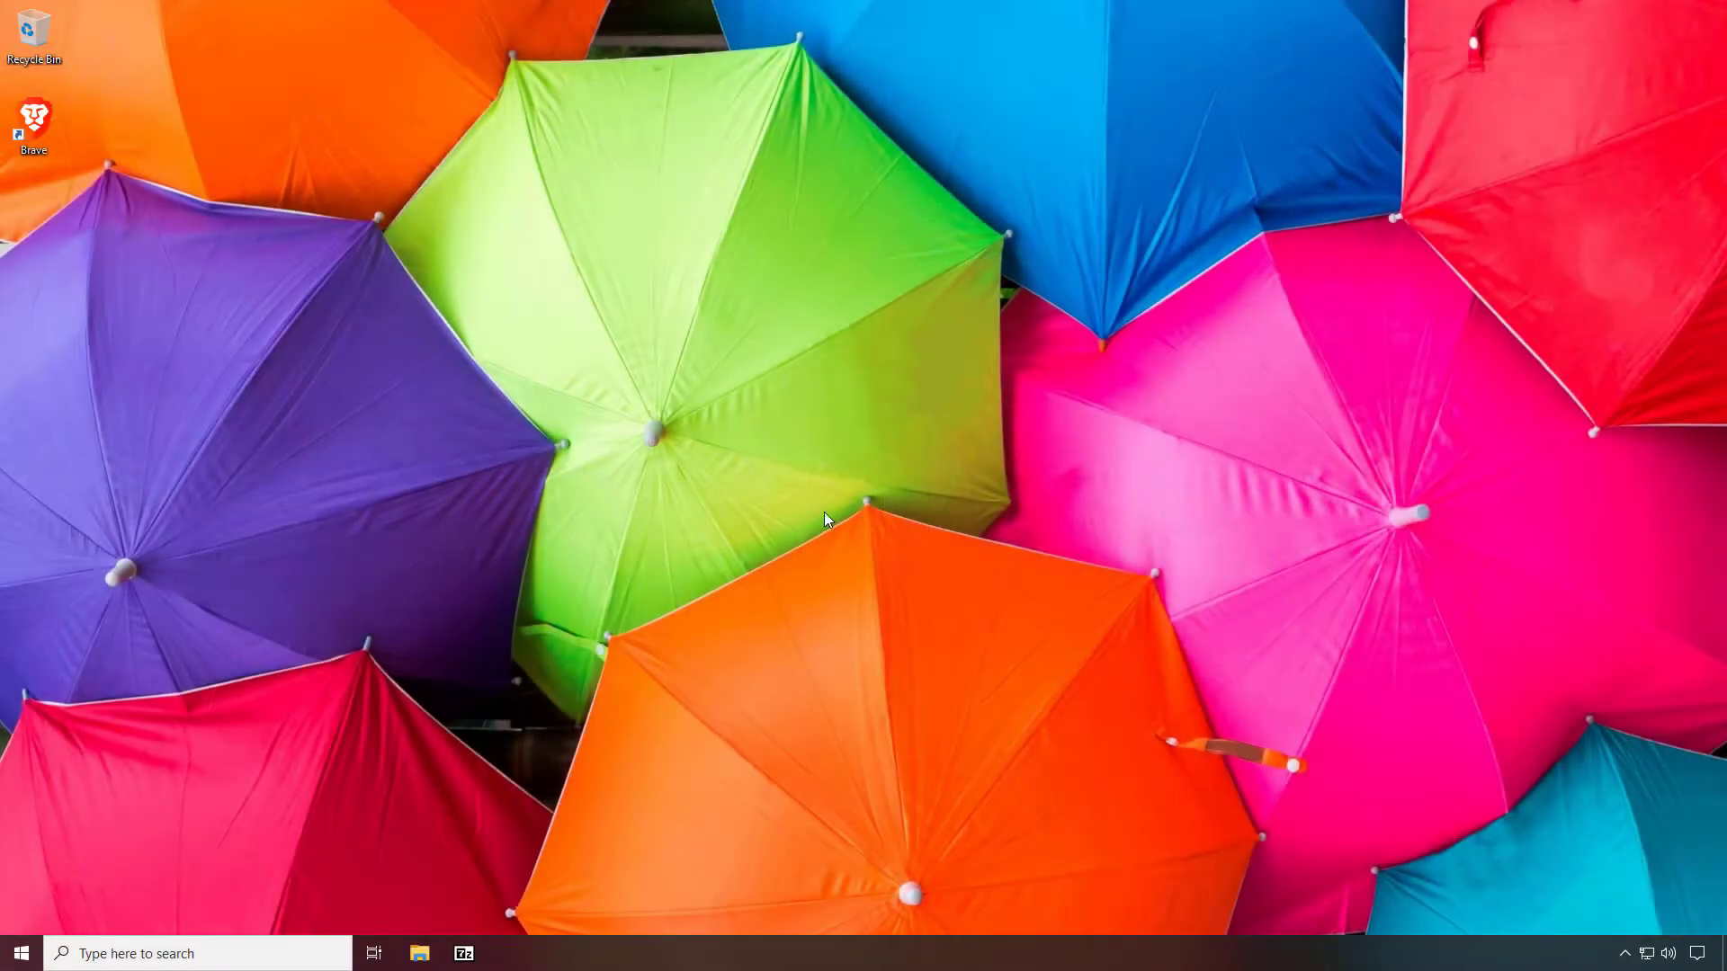
{"action": "left_click", "coordinate": [282, 952]}
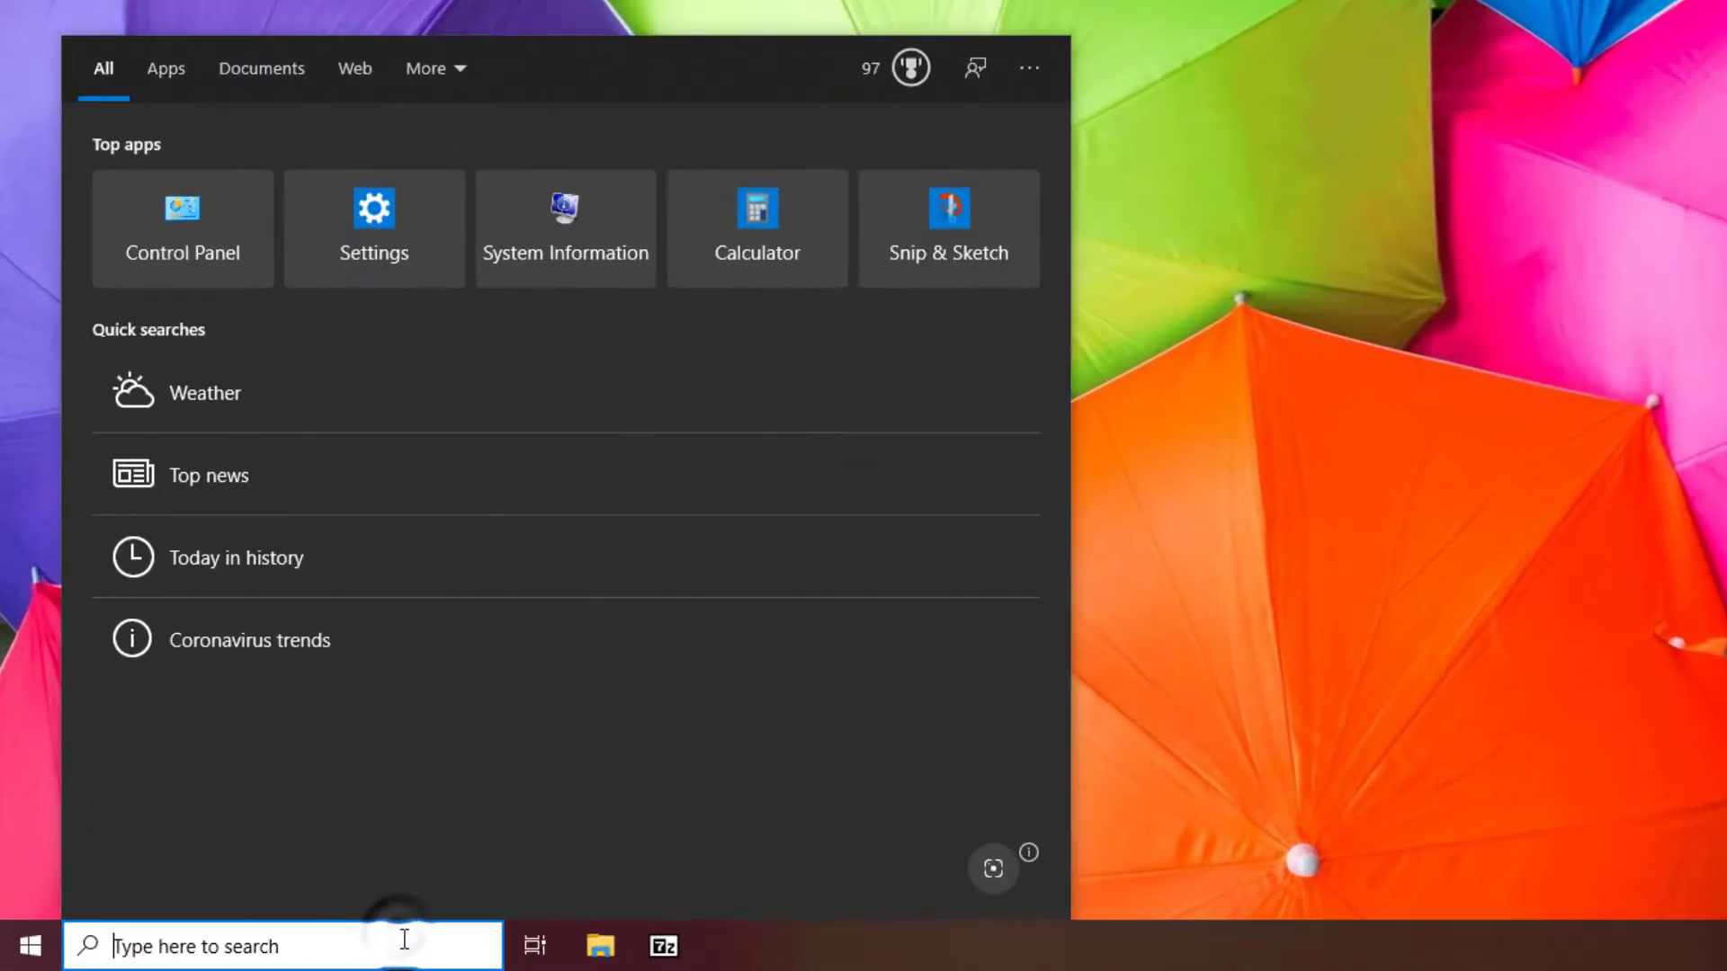
{"action": "type", "text": "system informtion"}
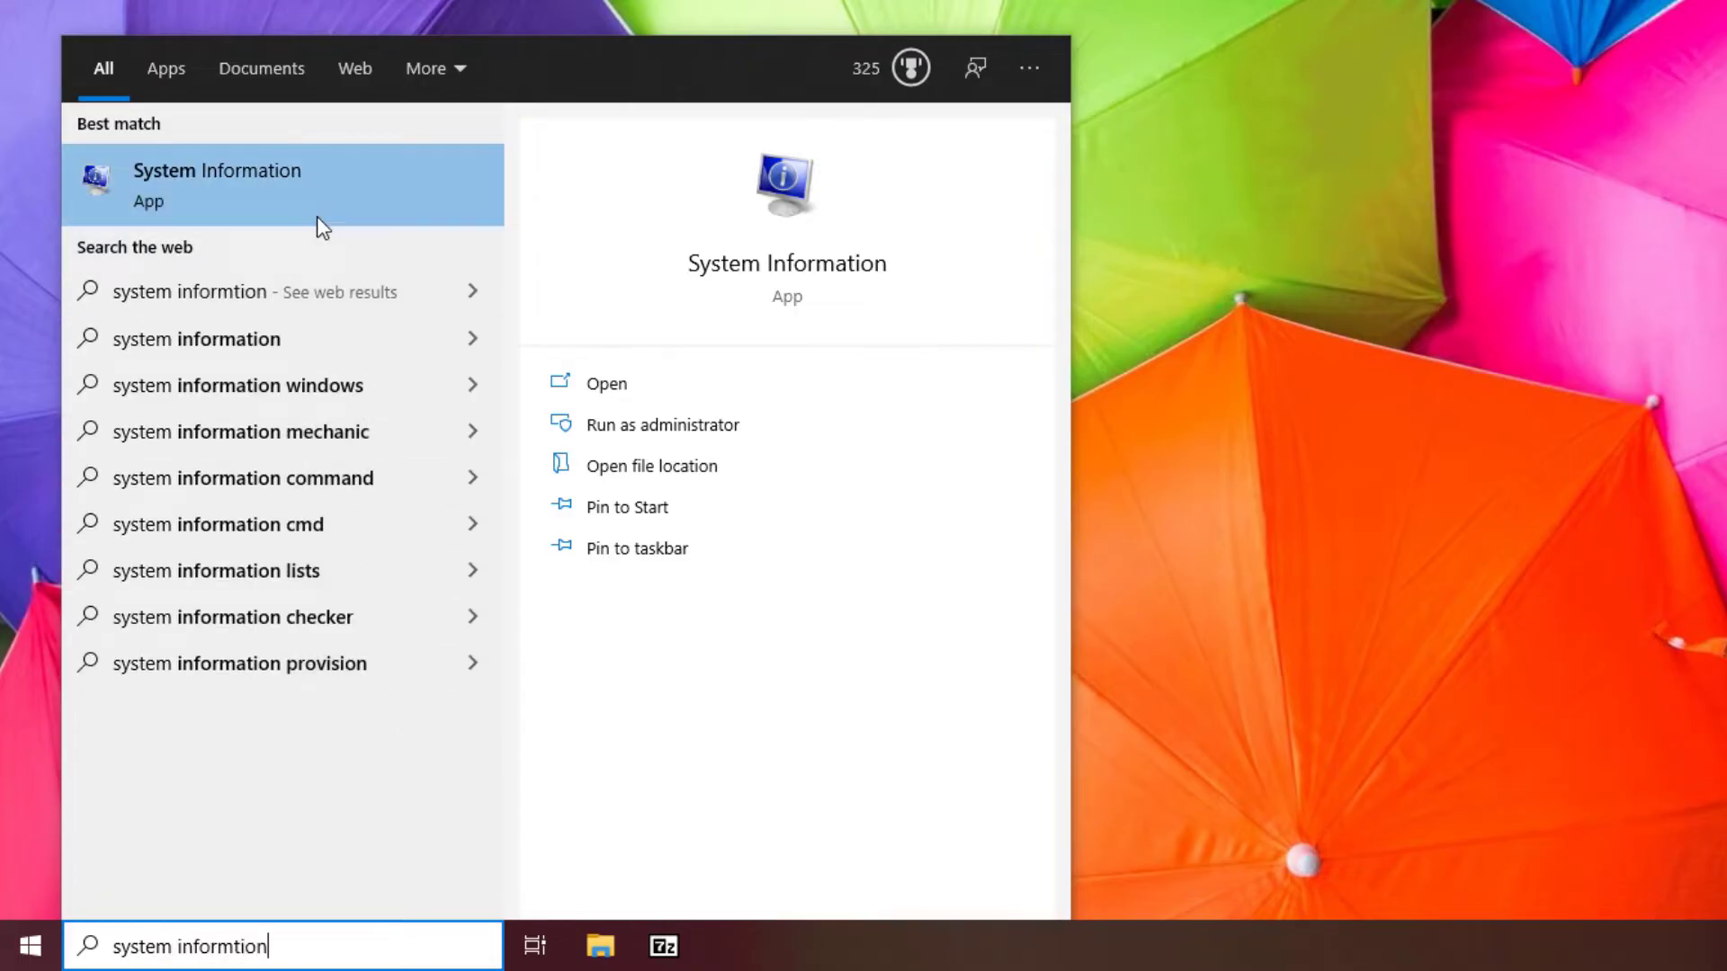
- Check the BIOS Version/Date (AMI F.21, 12/12/2018) and BaseBoard Product in System Information, then close it
{"action": "left_click", "coordinate": [314, 196]}
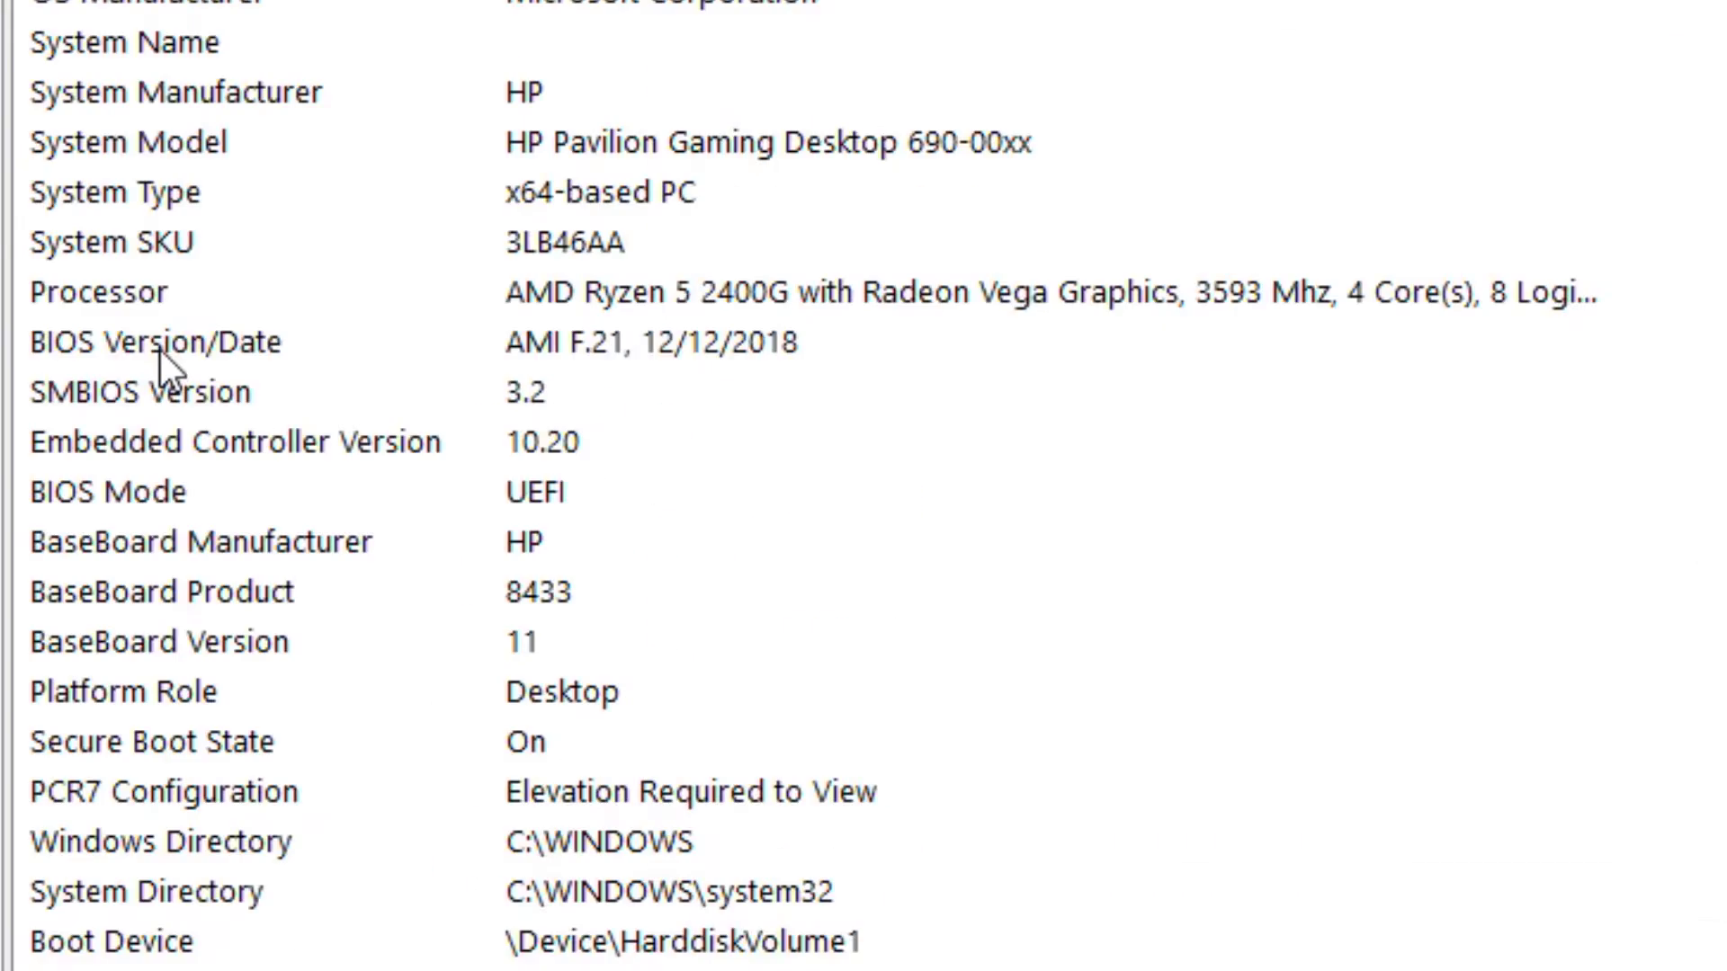
{"action": "left_click", "coordinate": [648, 319]}
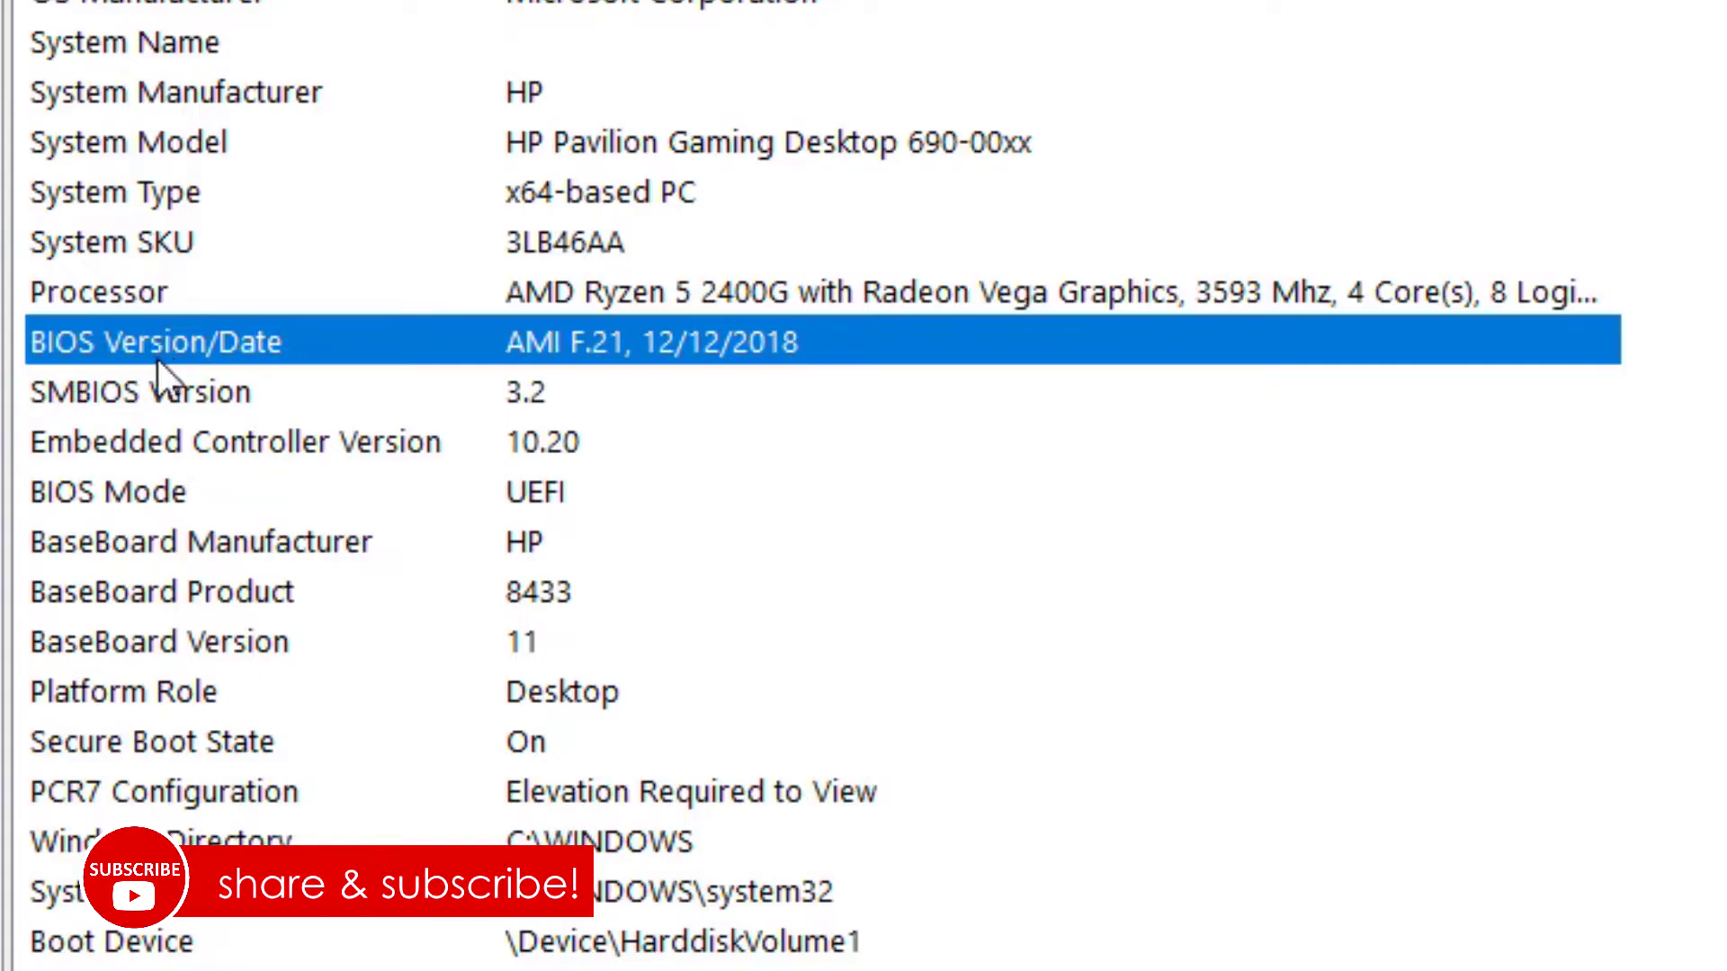
{"action": "left_click", "coordinate": [153, 592]}
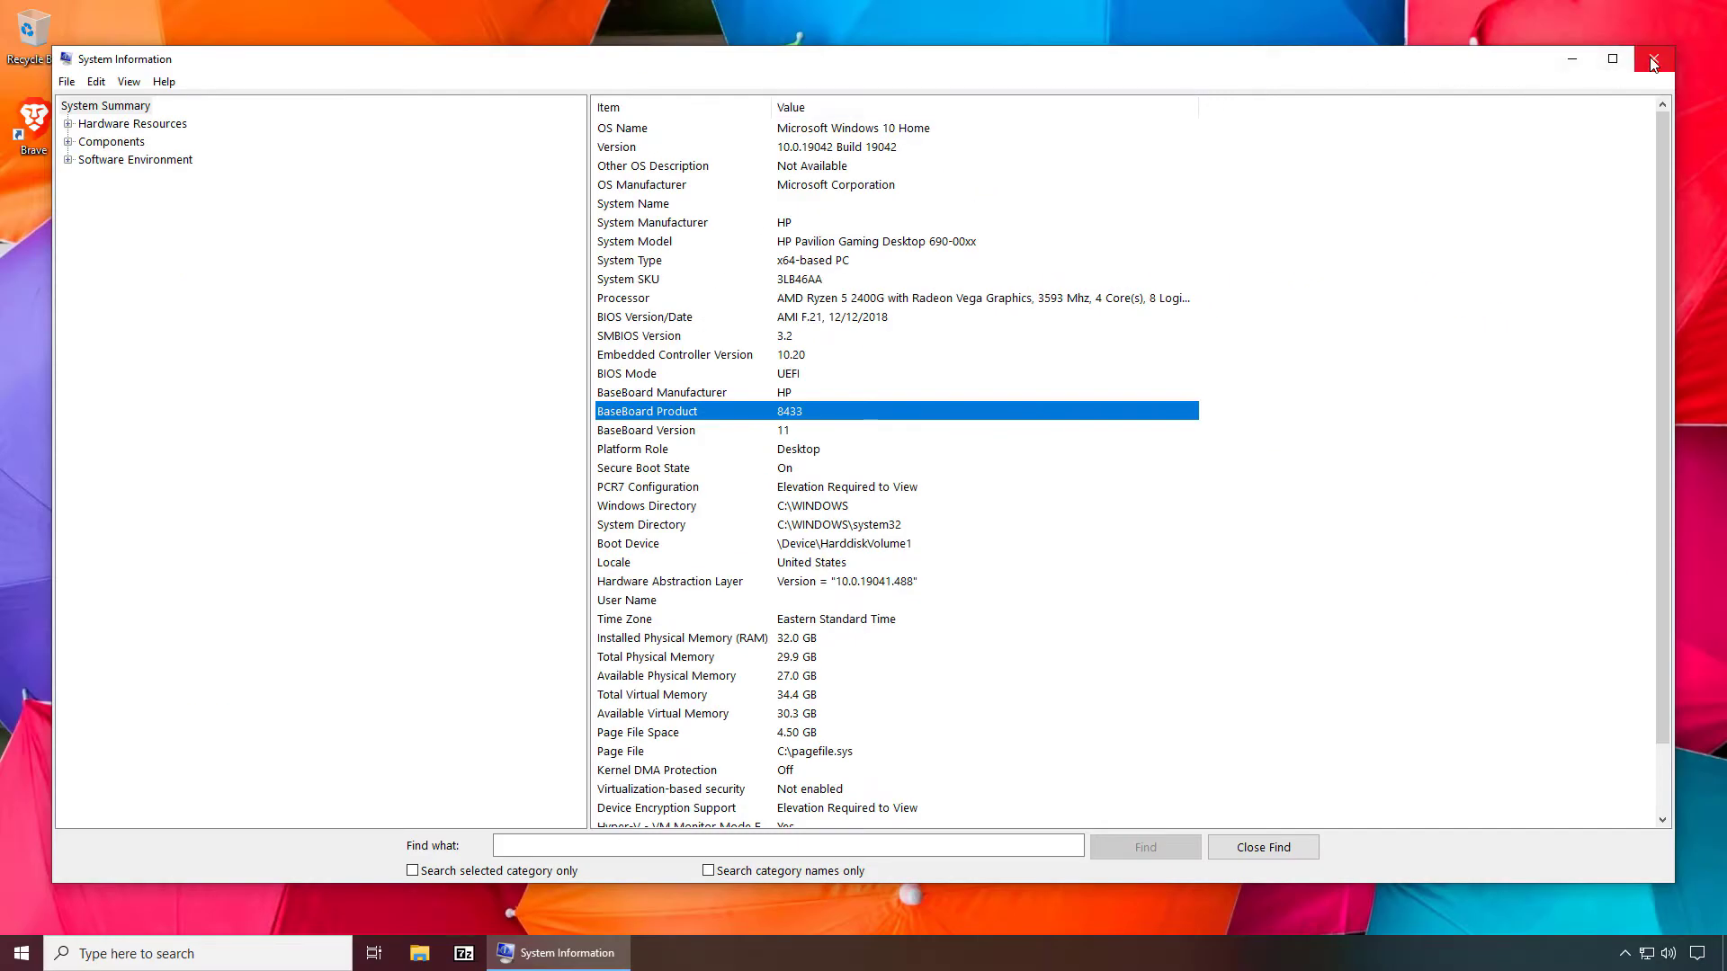
{"action": "left_click", "coordinate": [1653, 61]}
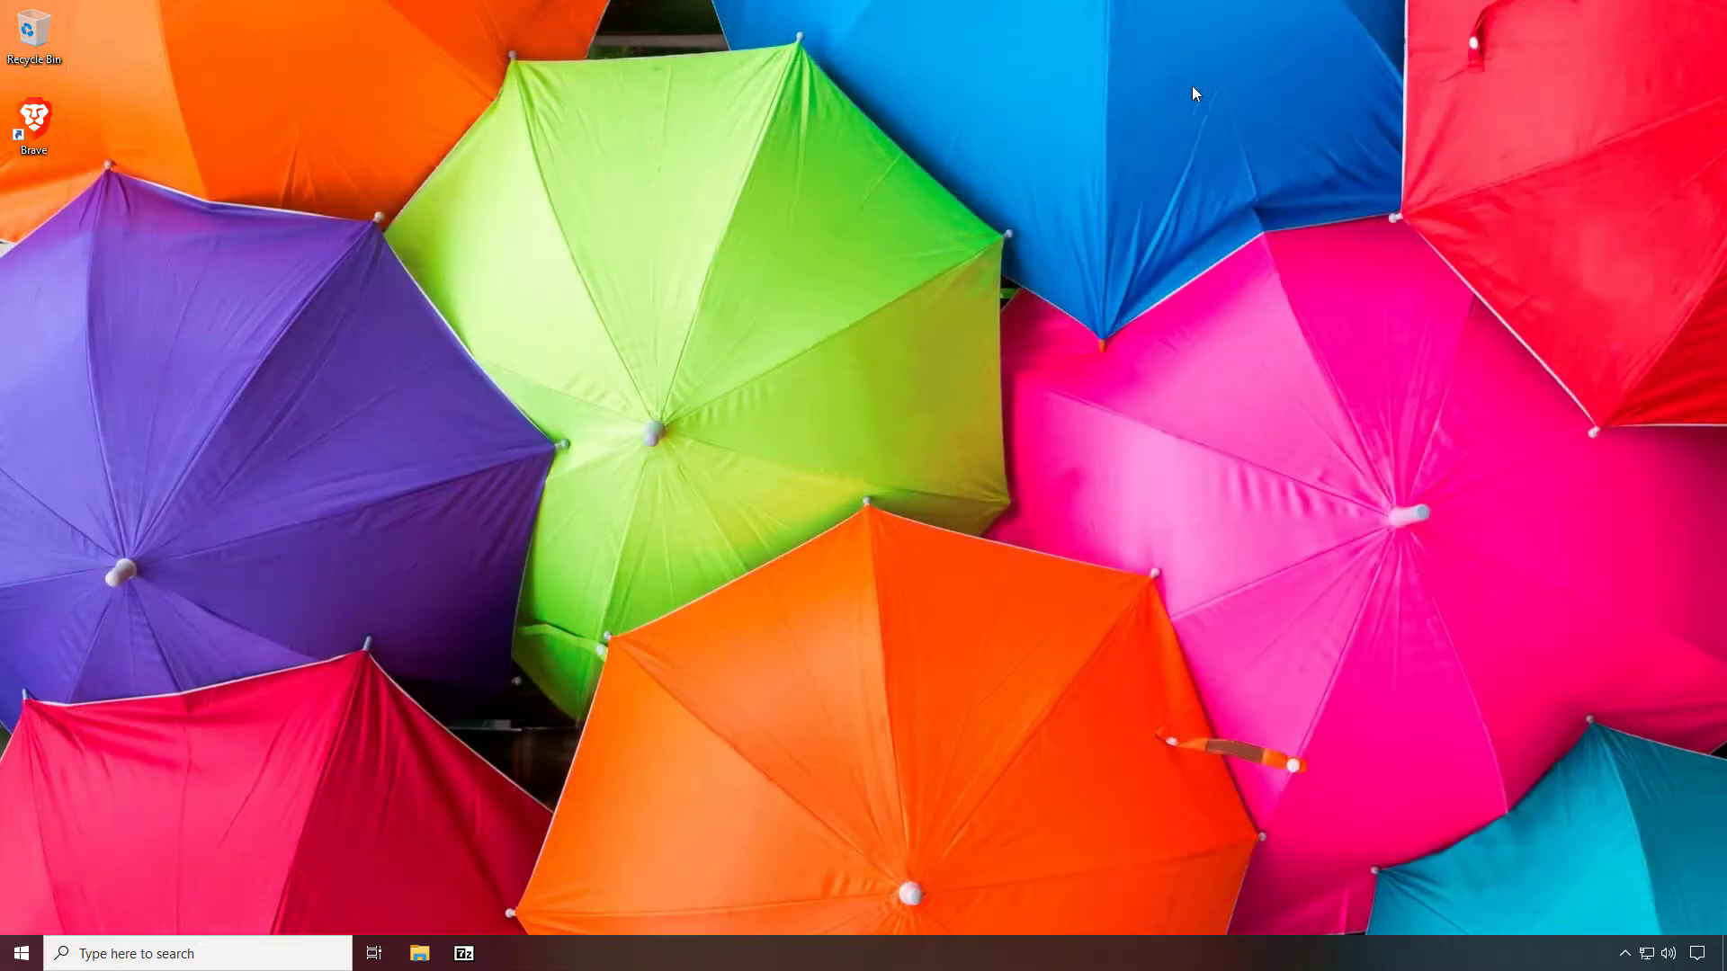
- Launch Brave, load support.hp.com, and dismiss the page's information popup
{"action": "double_click", "coordinate": [32, 130]}
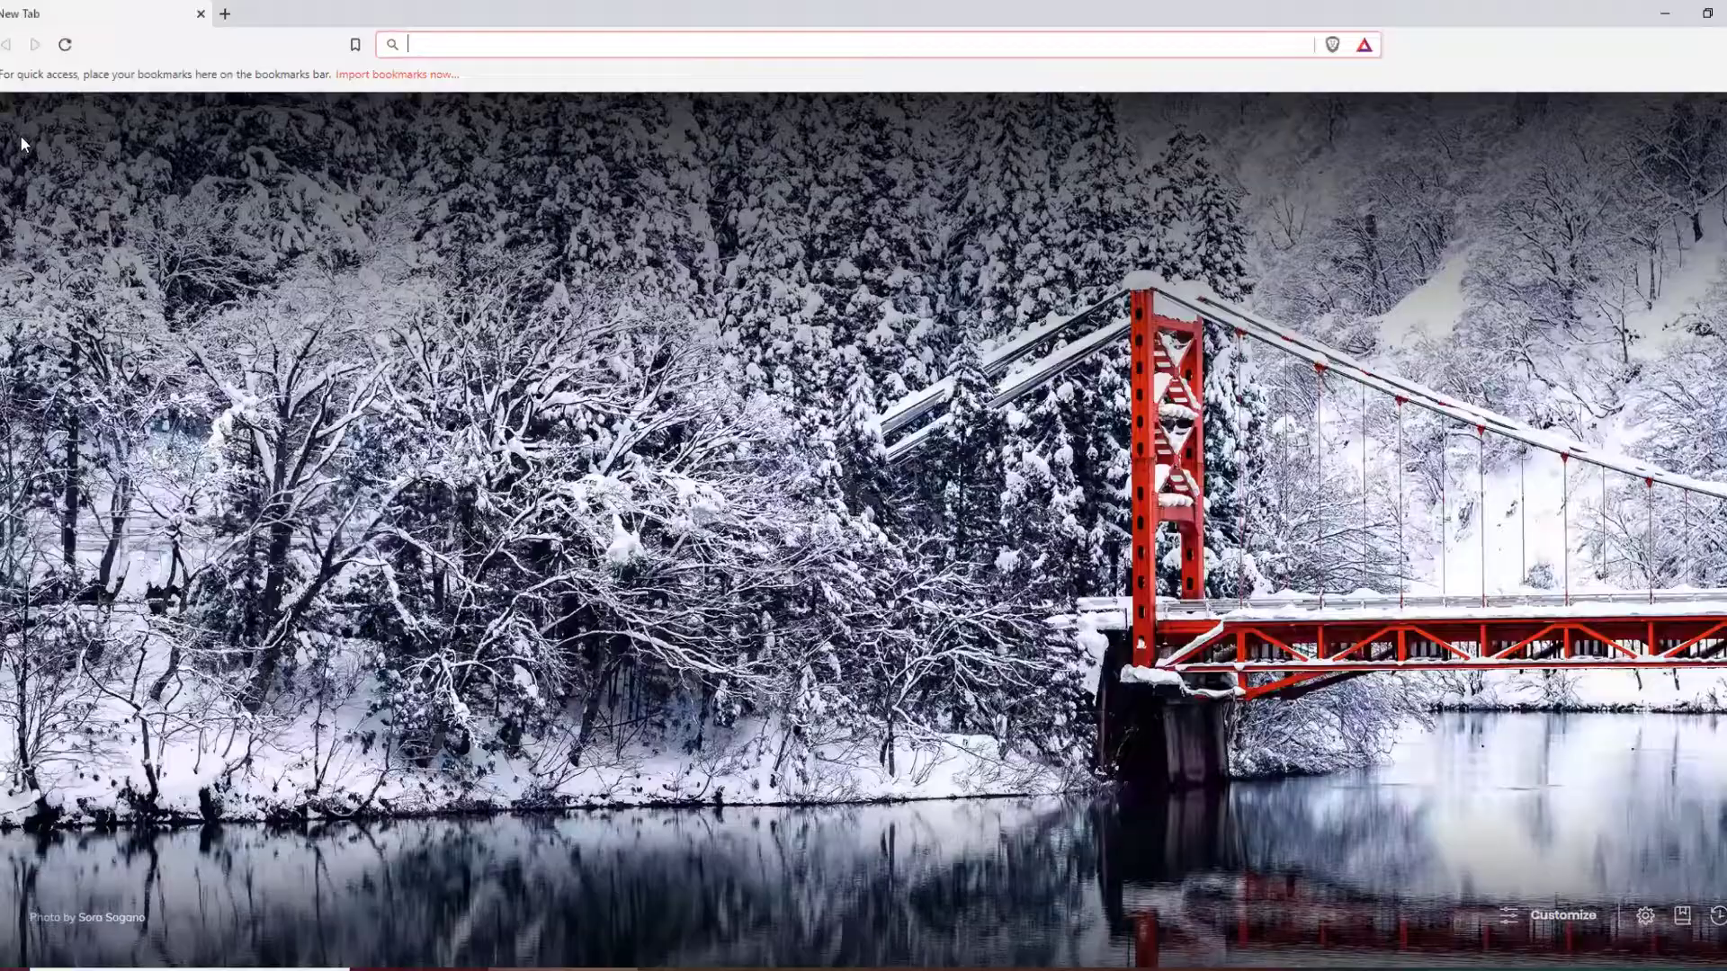
{"action": "type", "text": "supp"}
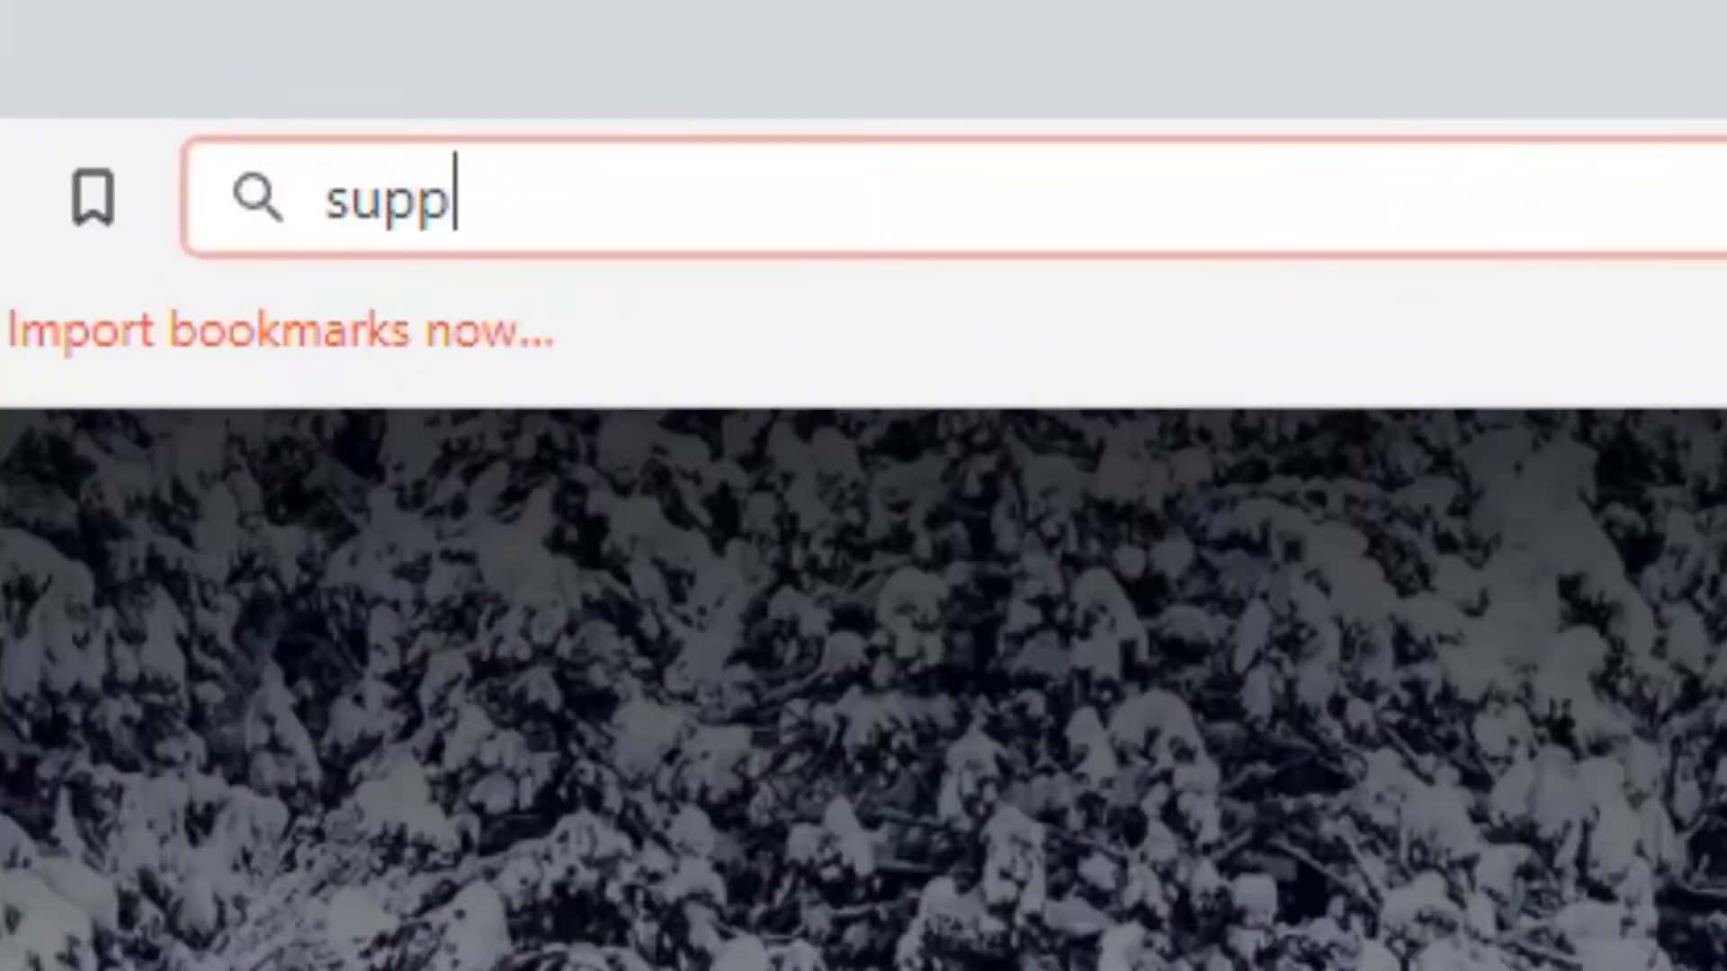
{"action": "type", "text": "ort.hp.com"}
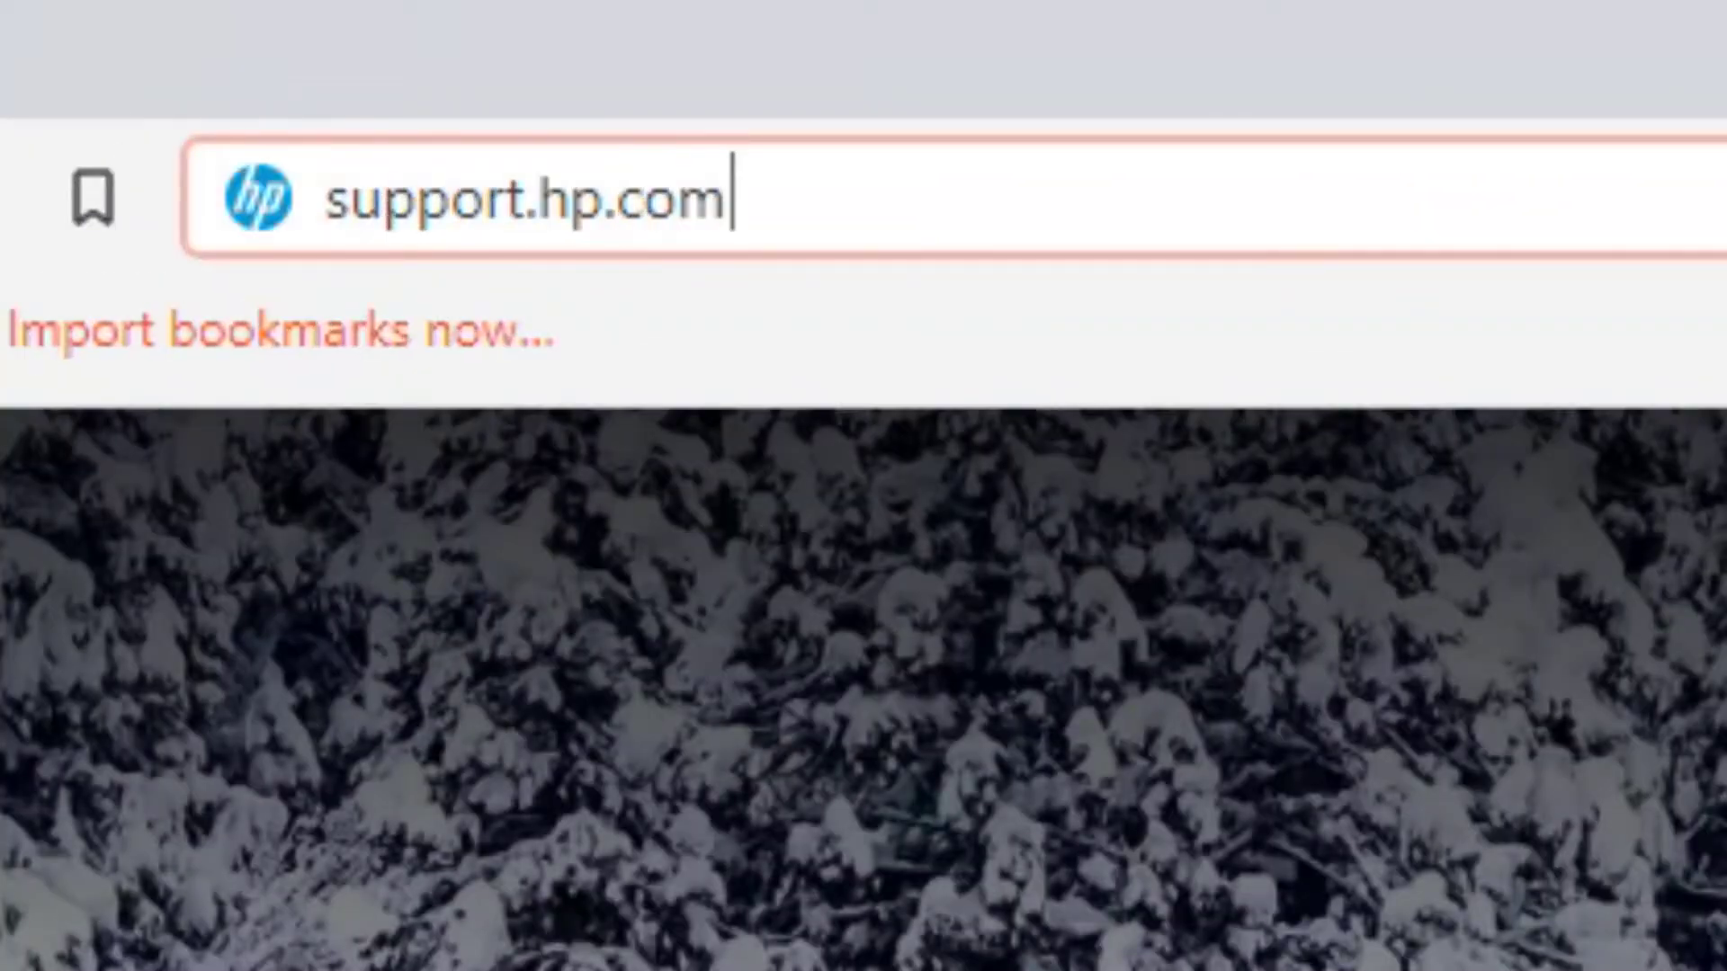
{"action": "key", "text": "Return"}
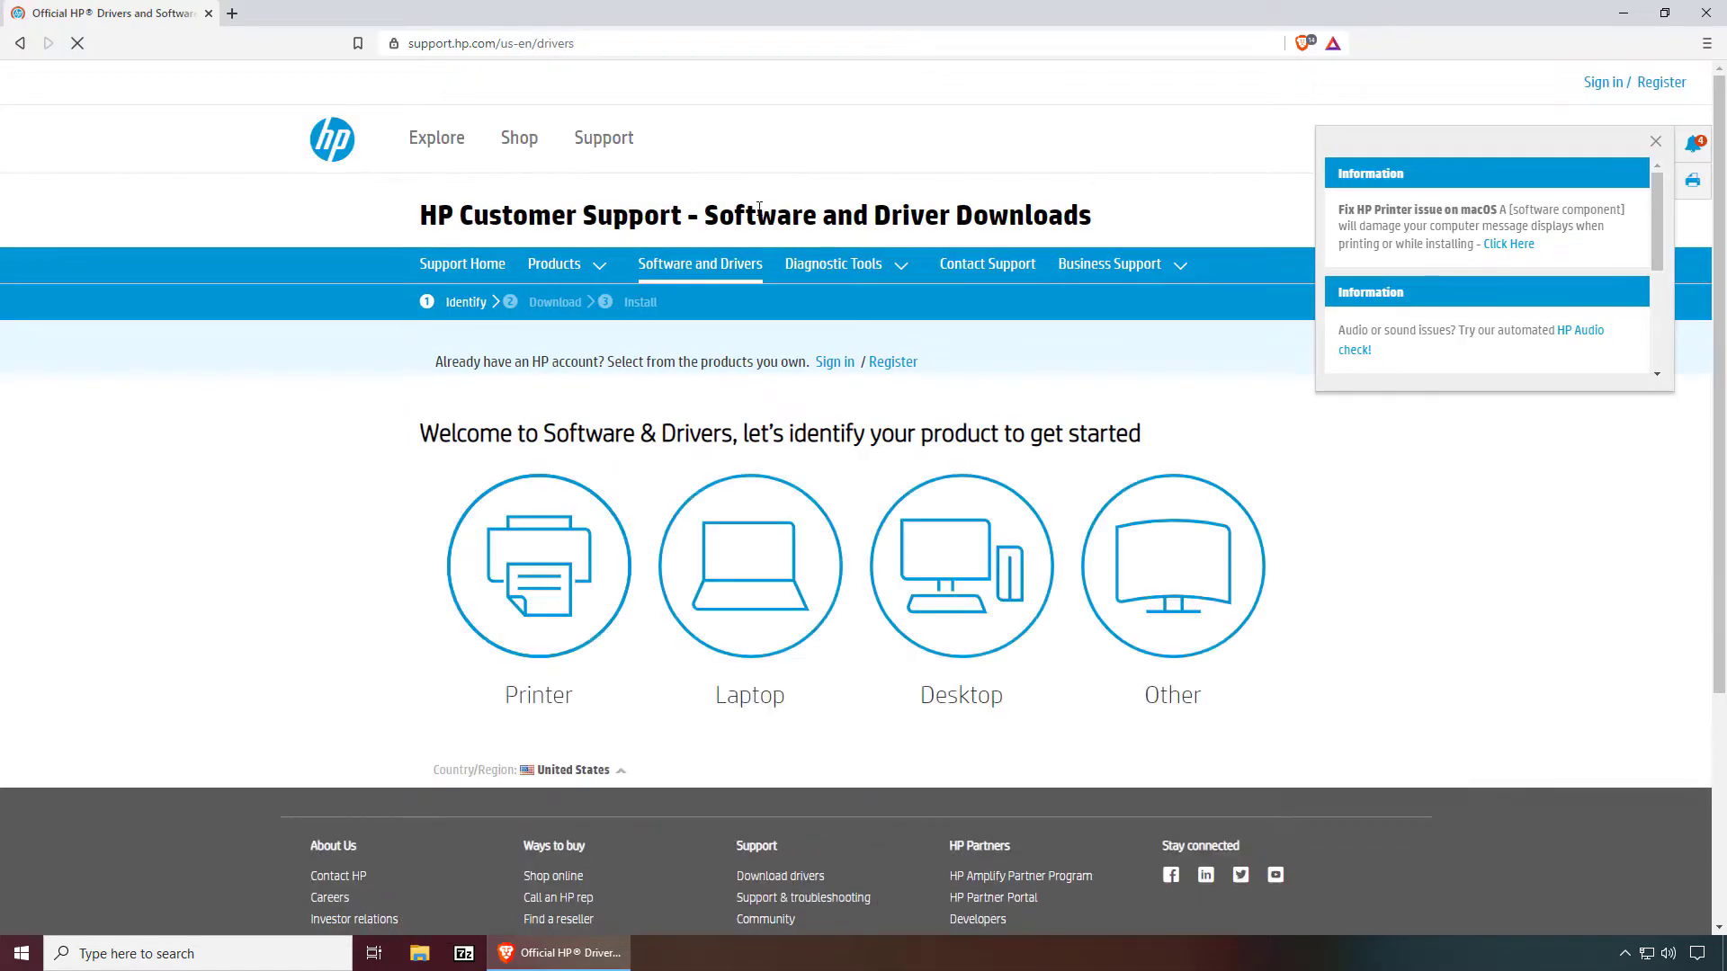
{"action": "left_click", "coordinate": [1655, 145]}
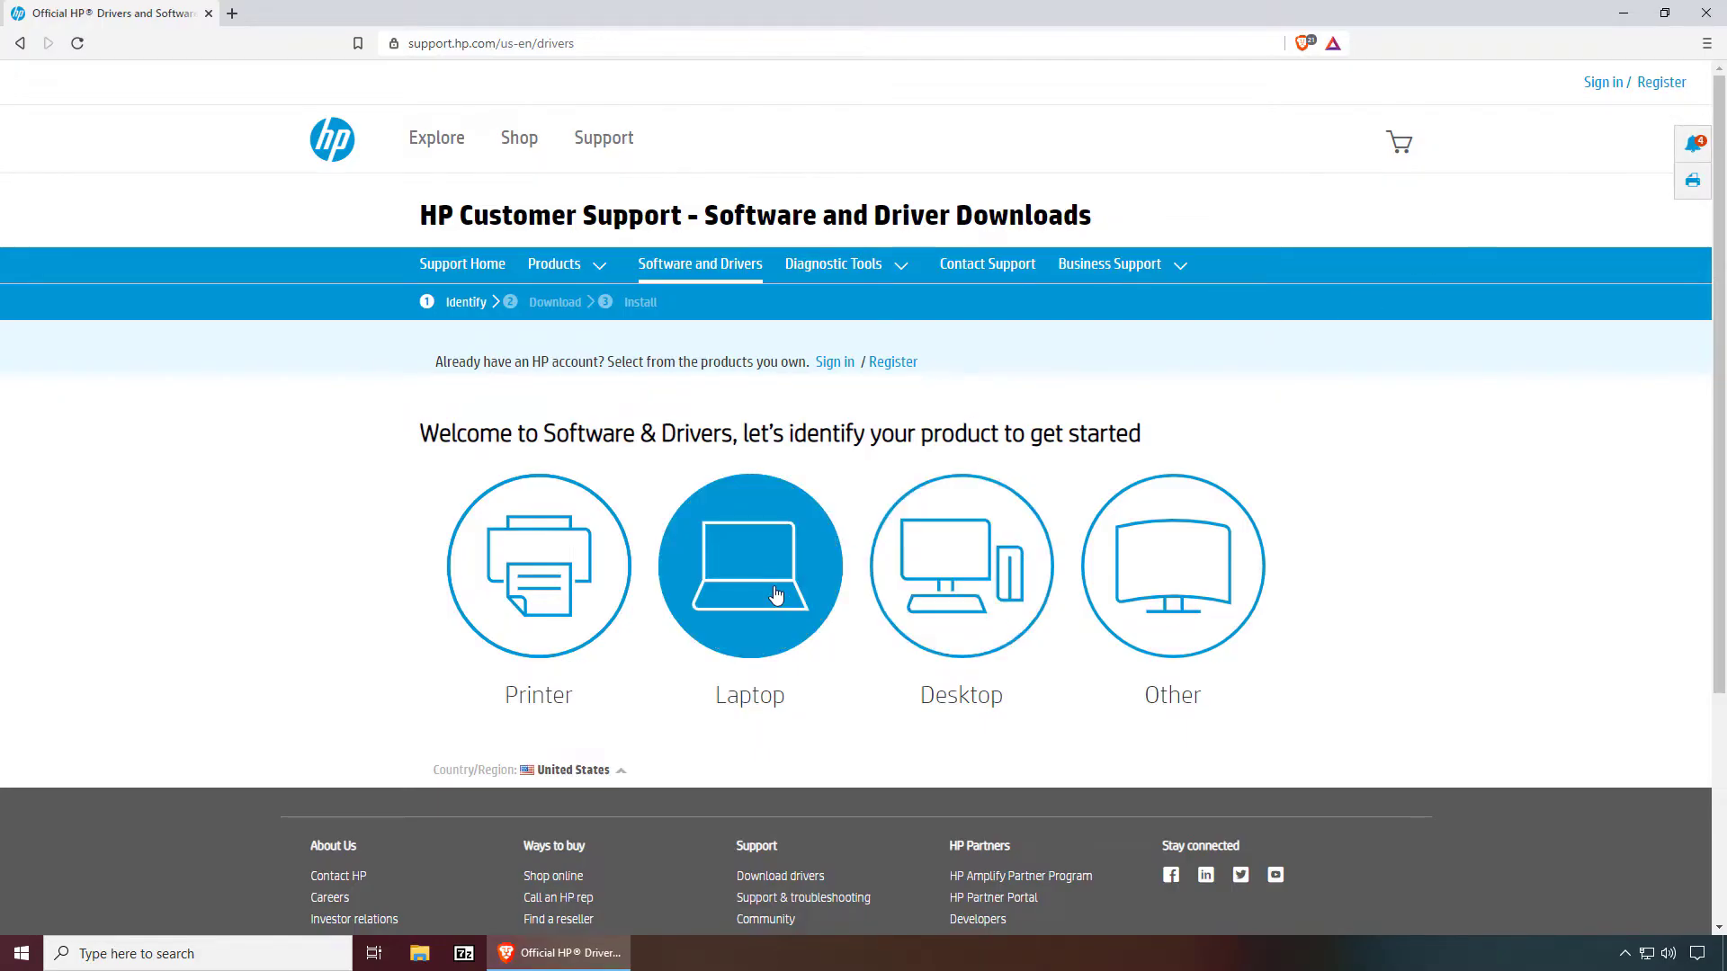
- Choose Desktop and search for product number 690-0024
{"action": "left_click", "coordinate": [977, 580]}
{"action": "type", "text": "690-"}
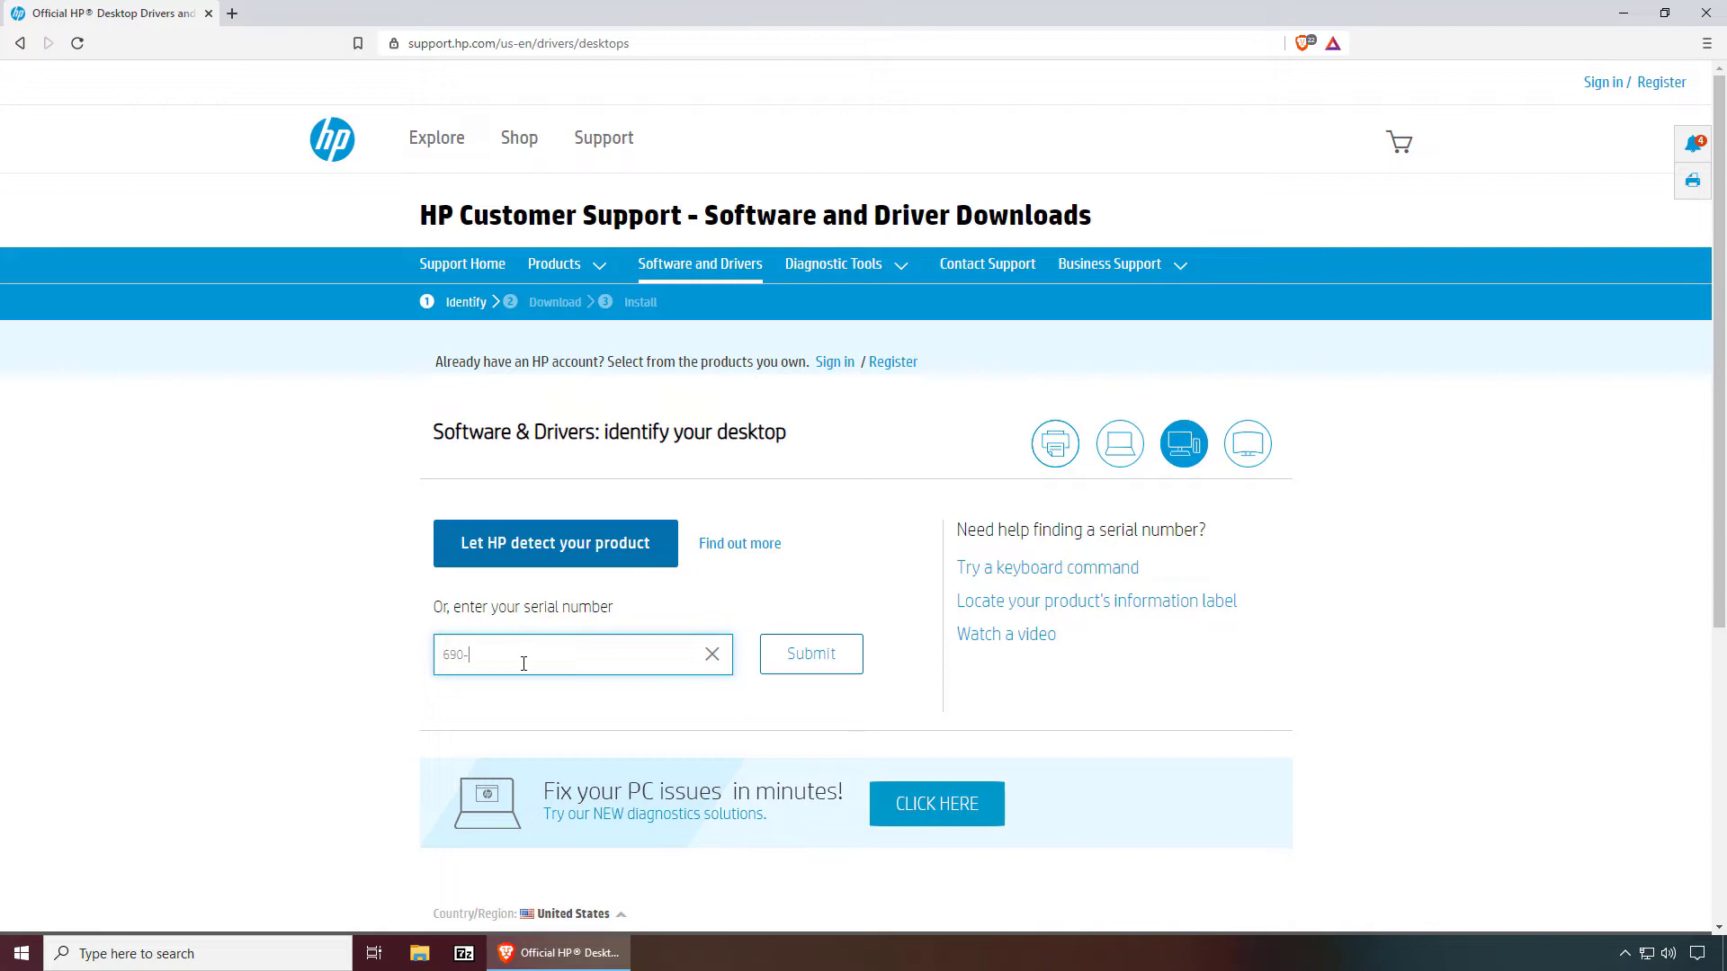
{"action": "type", "text": "0024"}
{"action": "key", "text": "Return"}
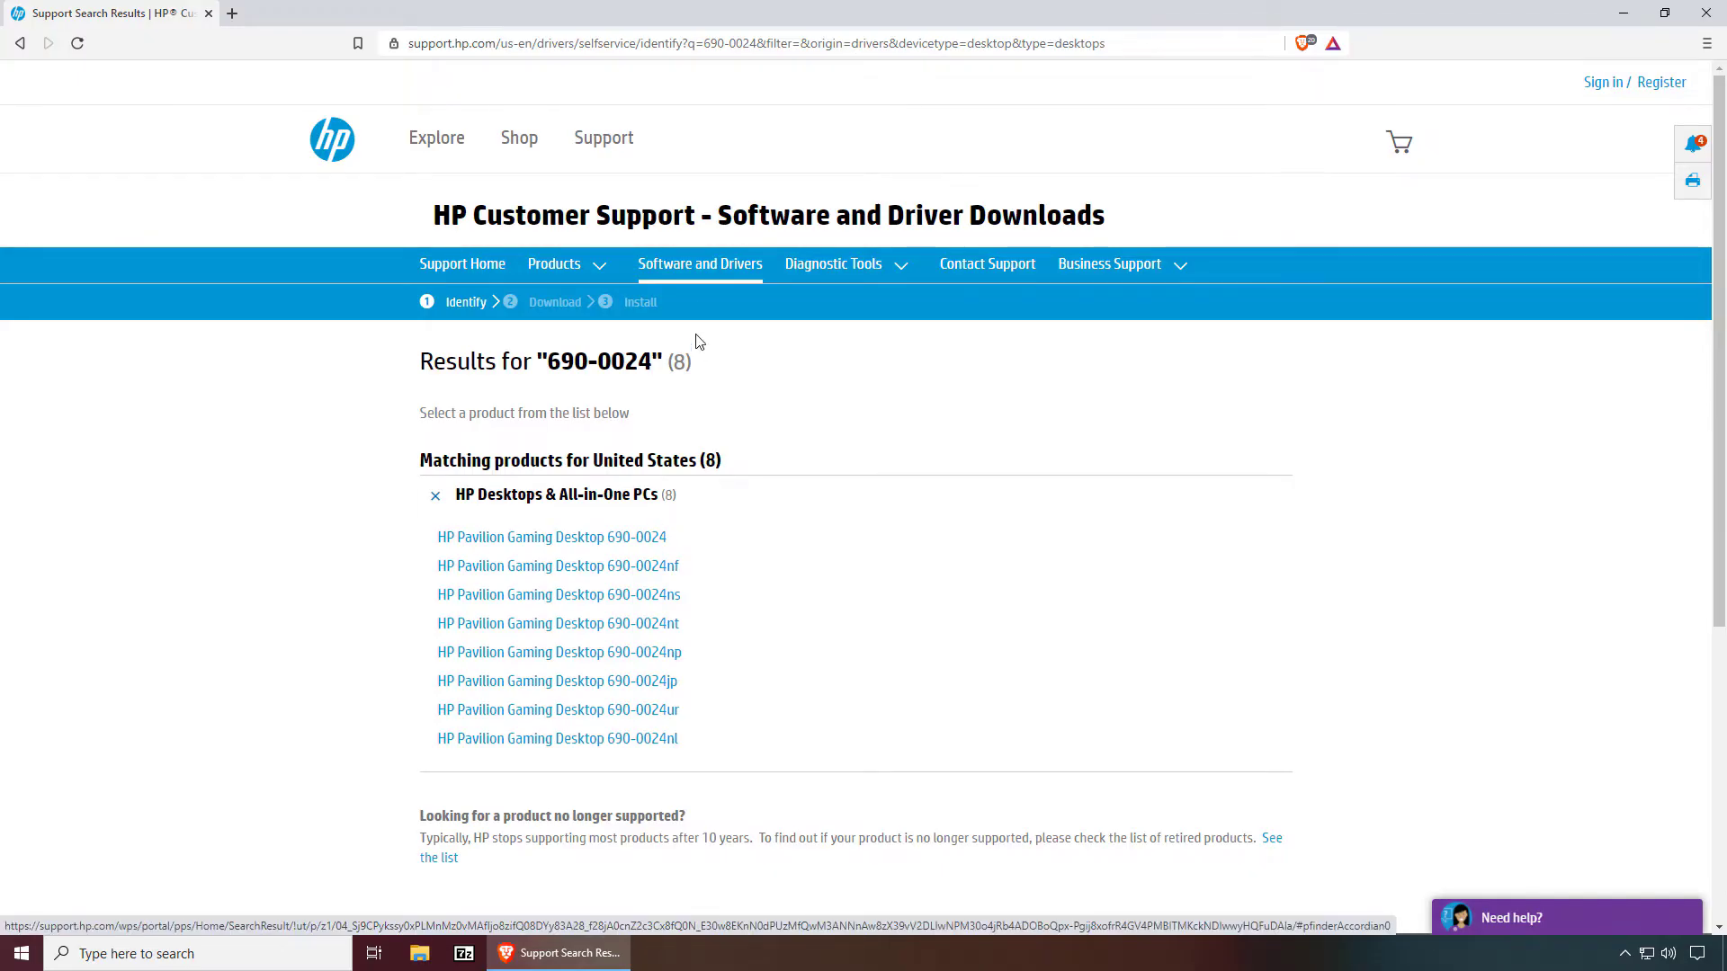
- Identify the product as a desktop and submit its serial number on Software & Drivers
{"action": "left_click", "coordinate": [697, 265]}
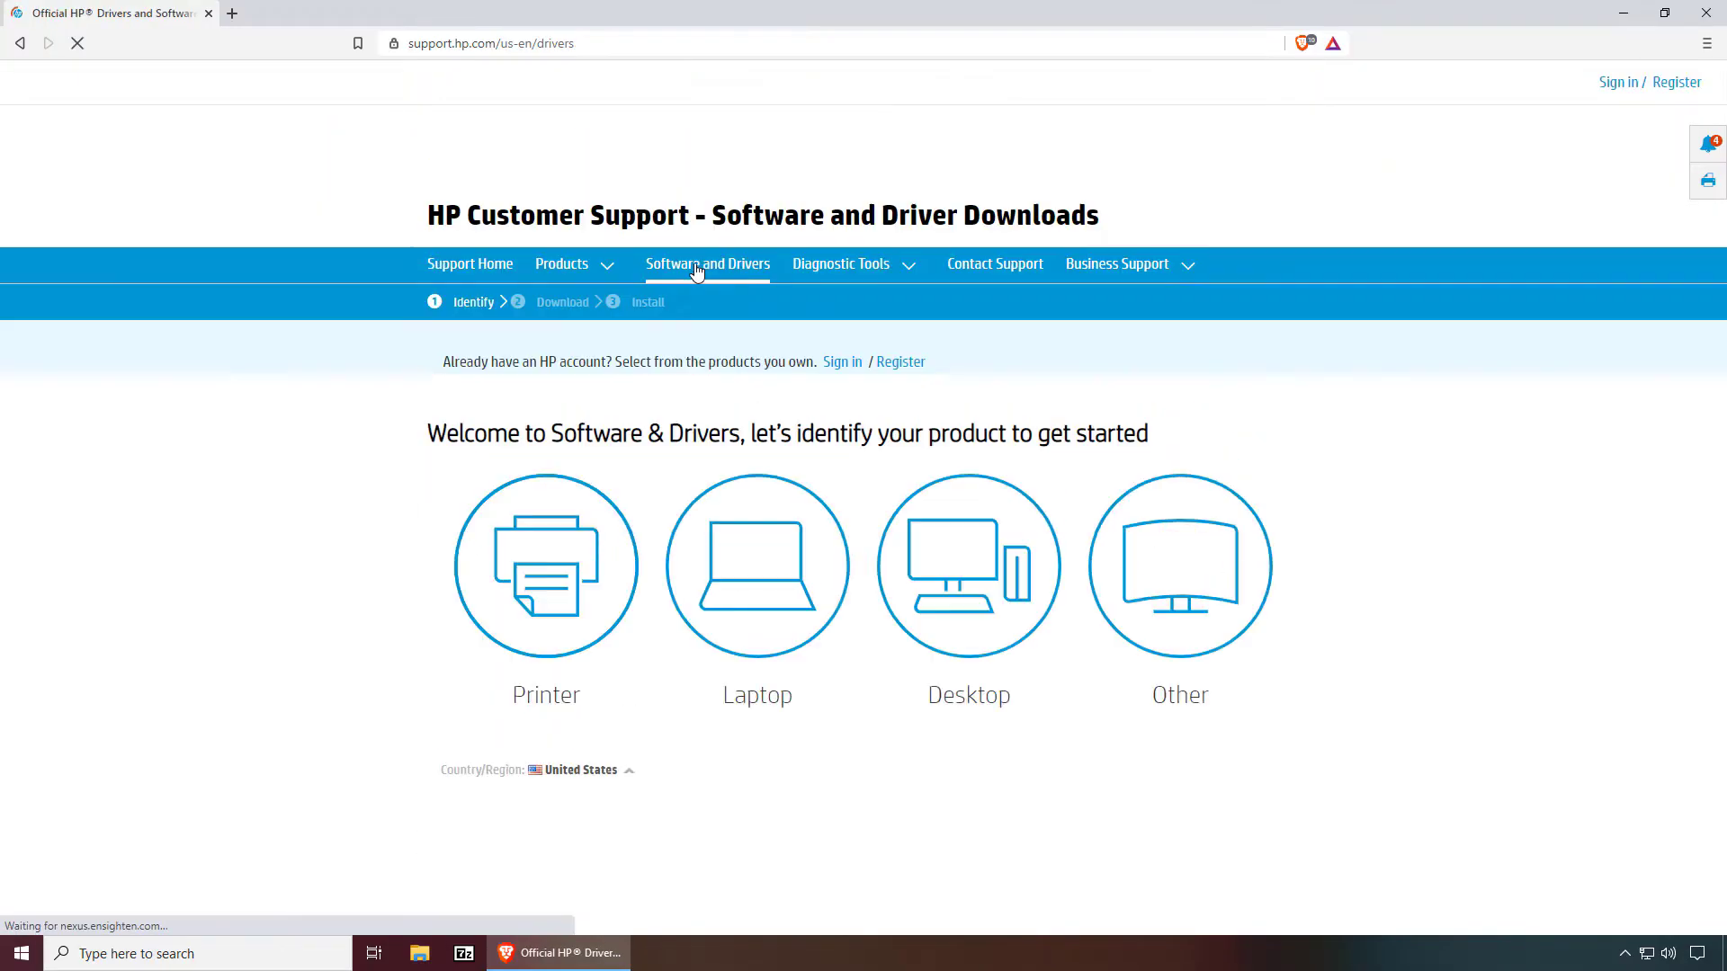
{"action": "left_click", "coordinate": [890, 493]}
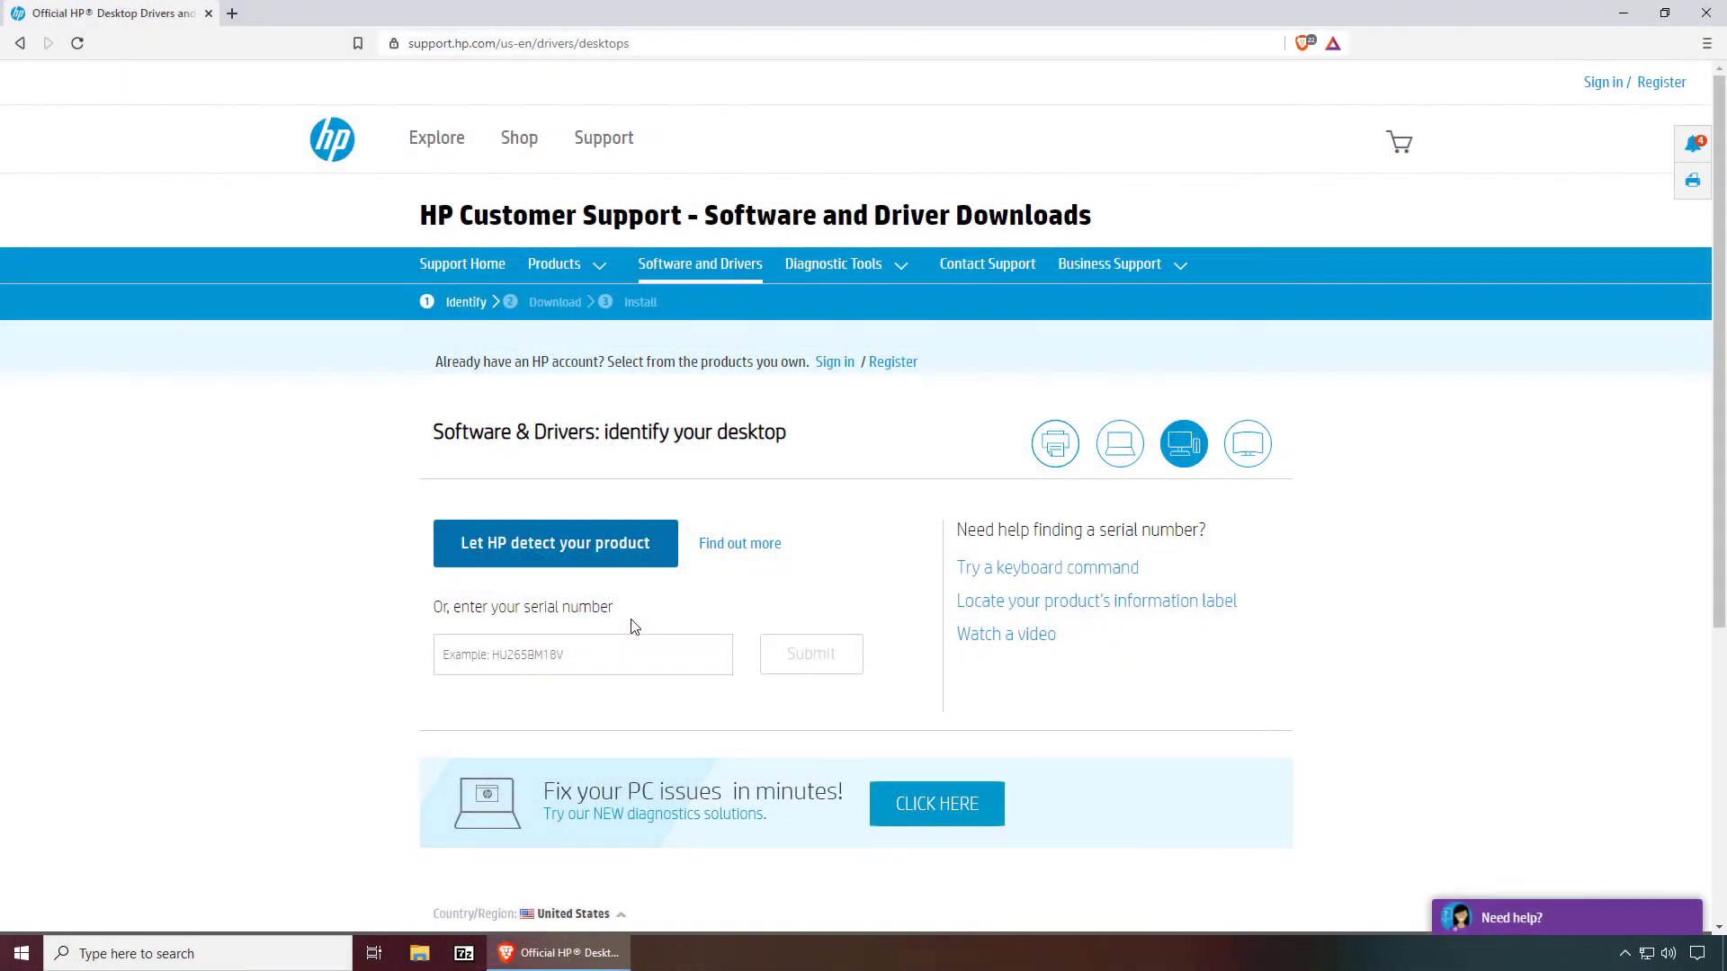
{"action": "left_click", "coordinate": [585, 653]}
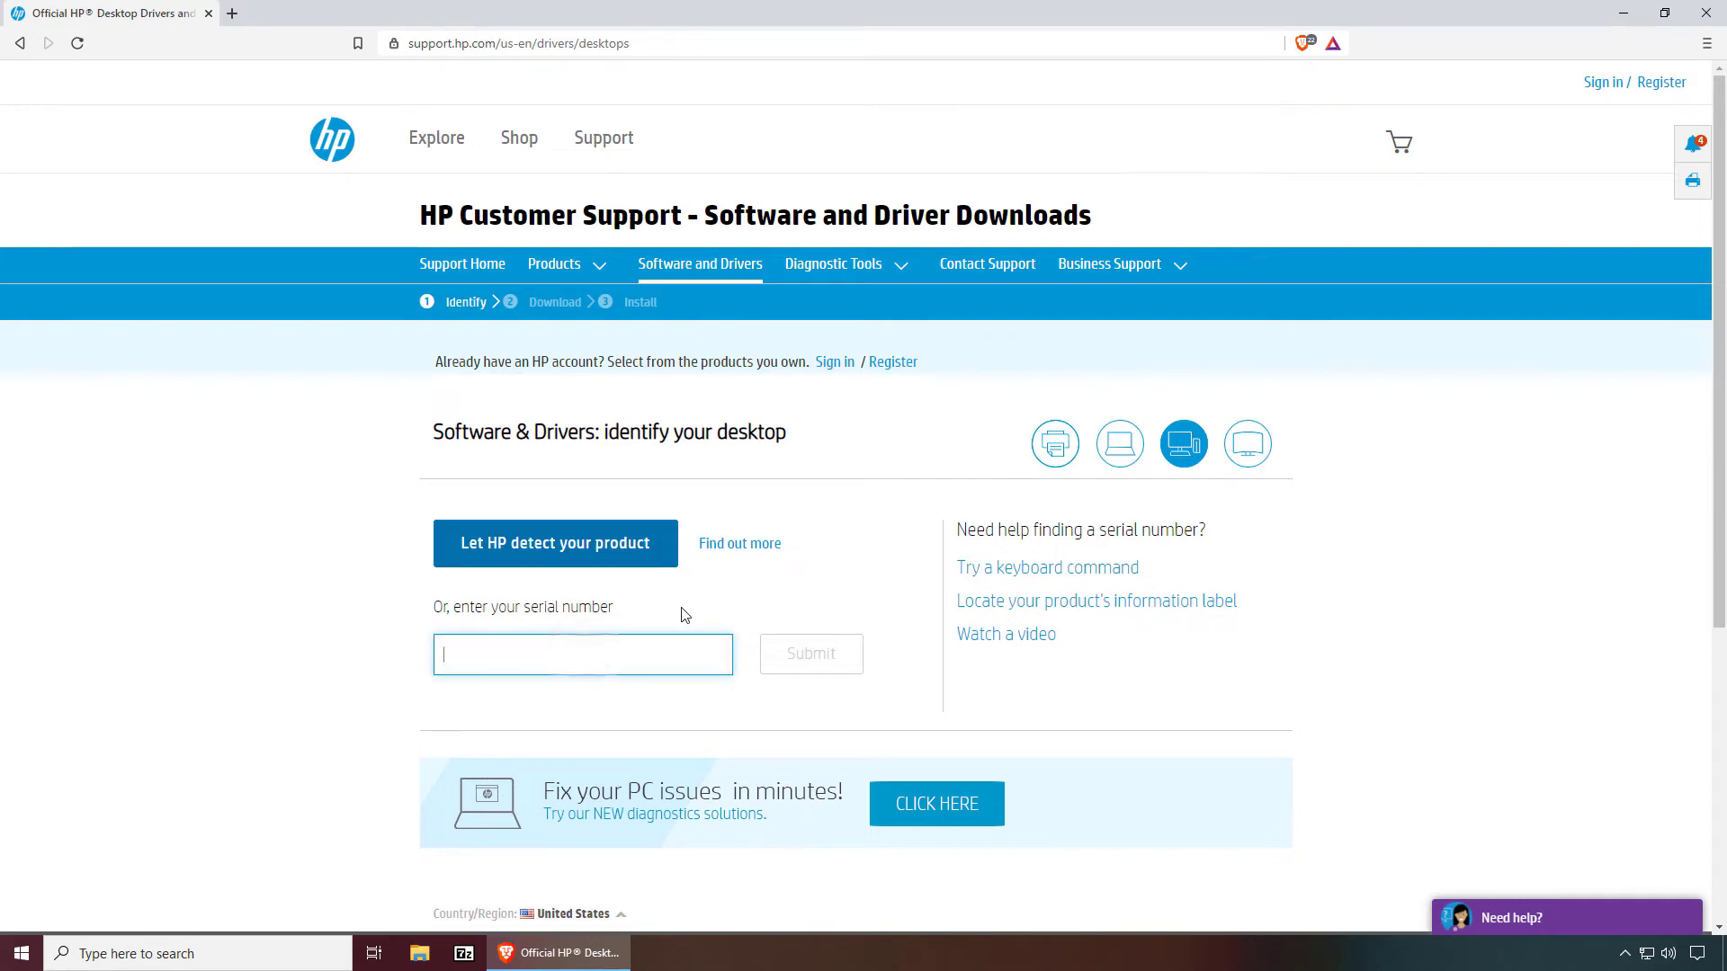
{"action": "type", "text": "8CG4400D8"}
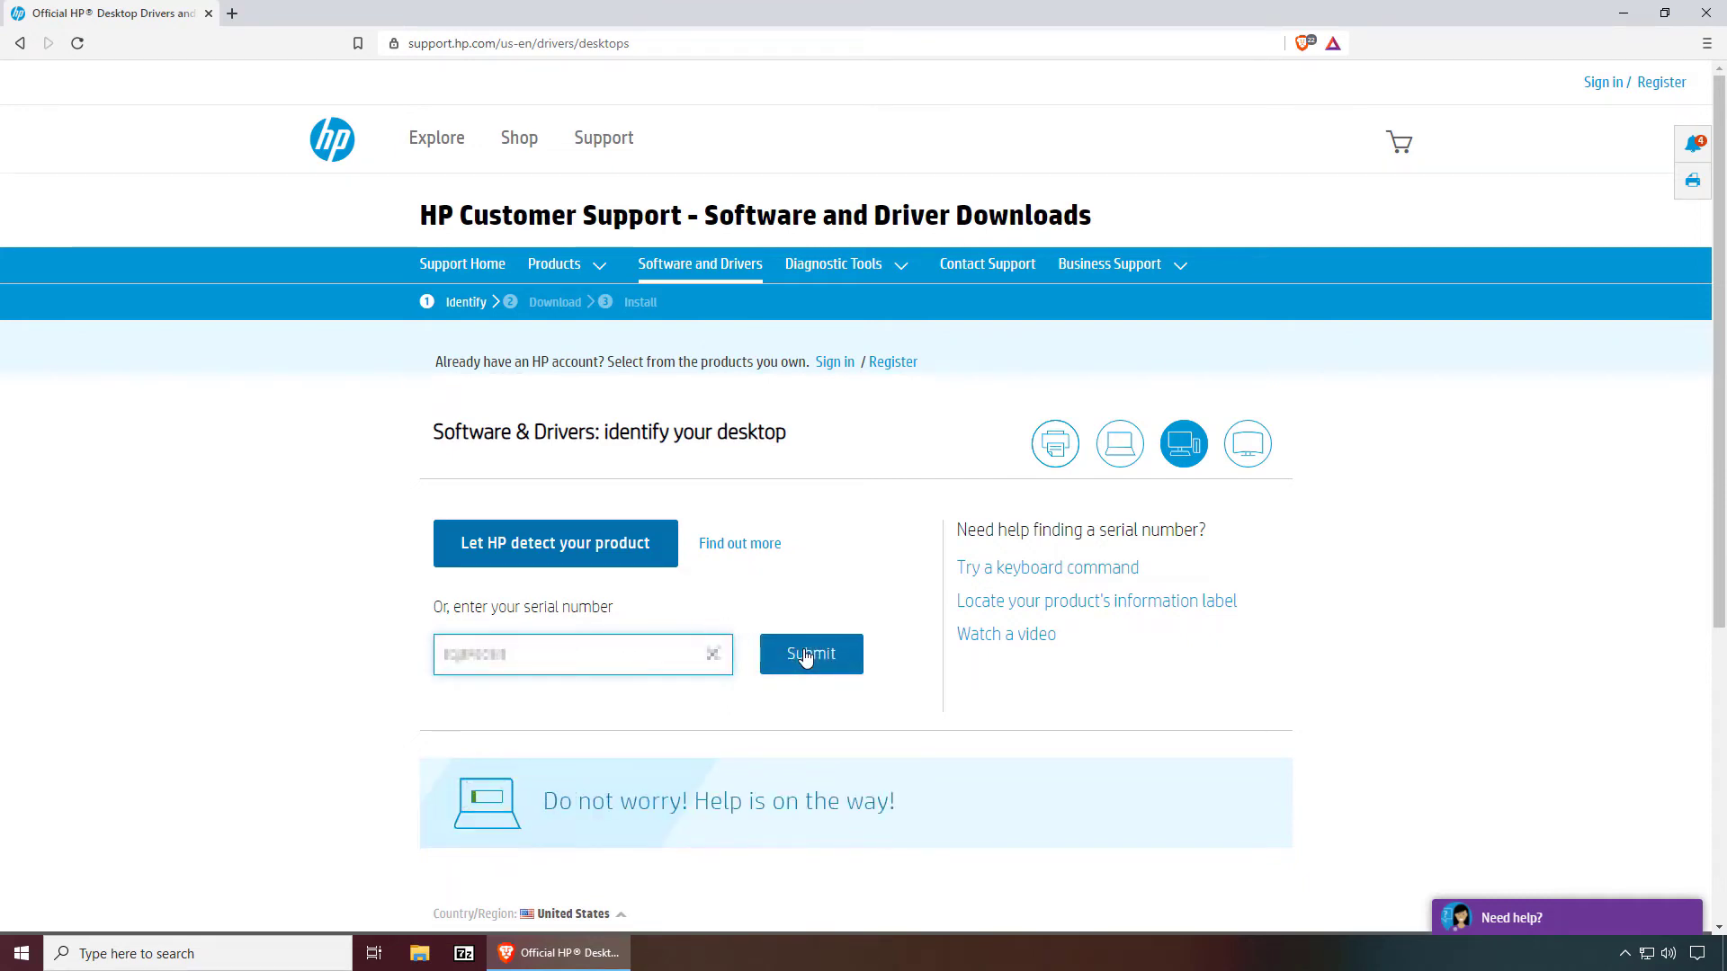
{"action": "left_click", "coordinate": [805, 658]}
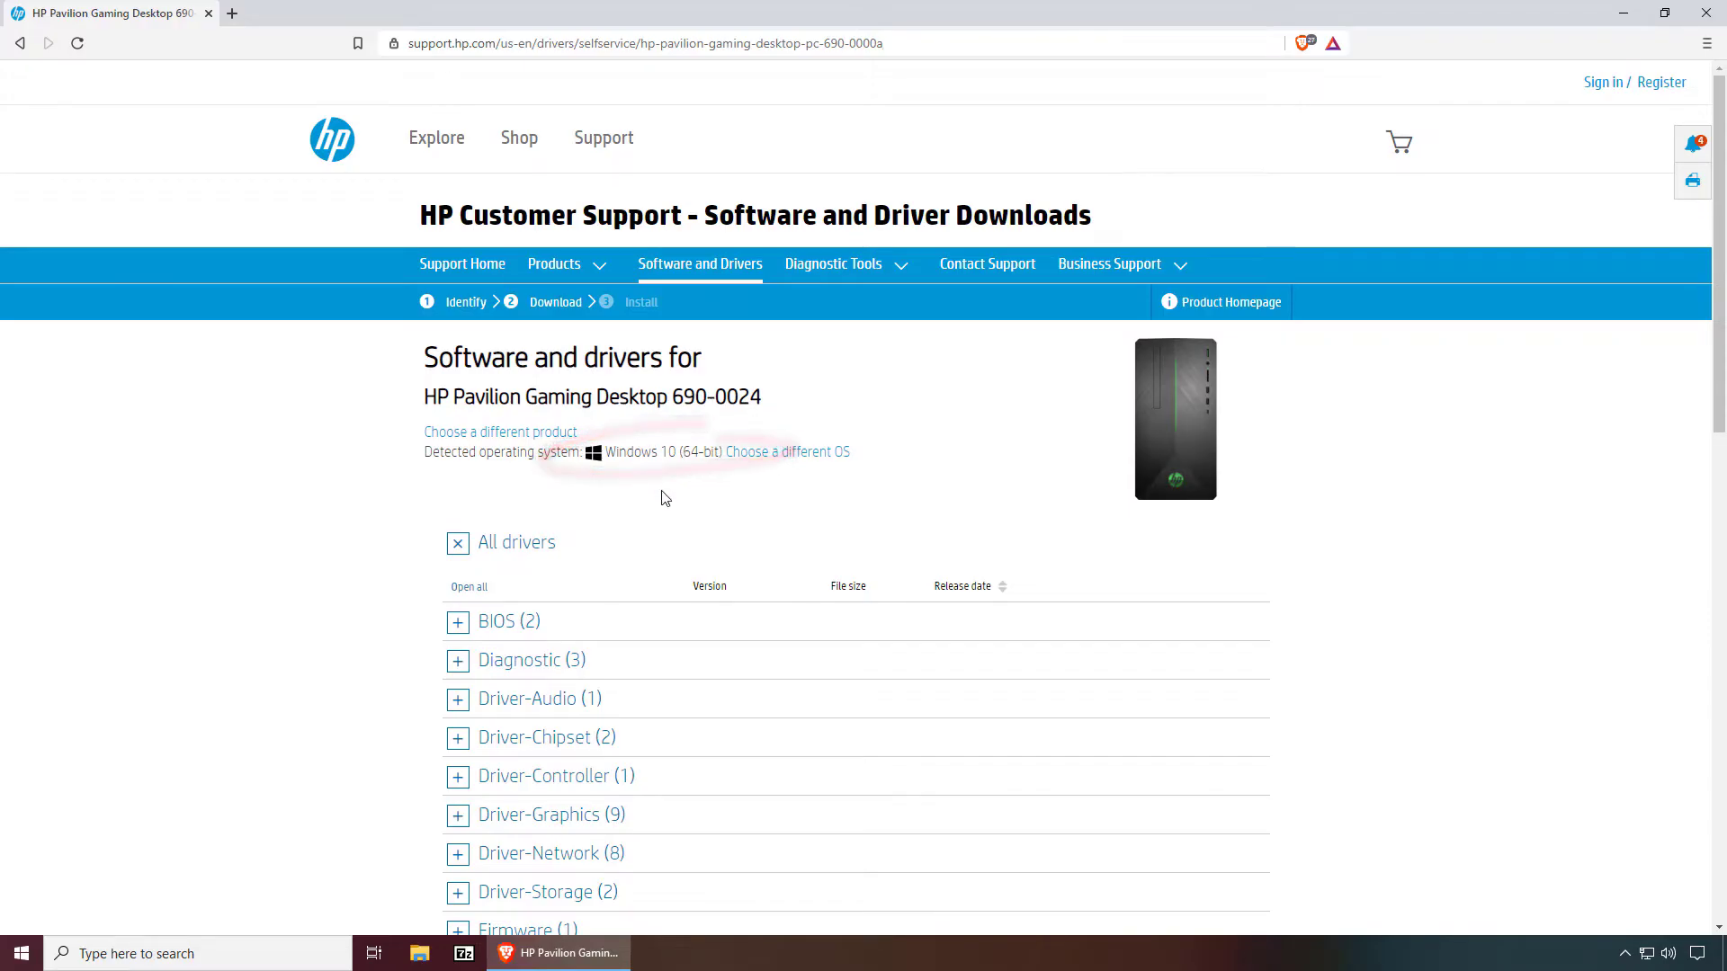
- Expand the BIOS updates, show F.52 details, and list the previous versions
{"action": "left_click", "coordinate": [460, 631]}
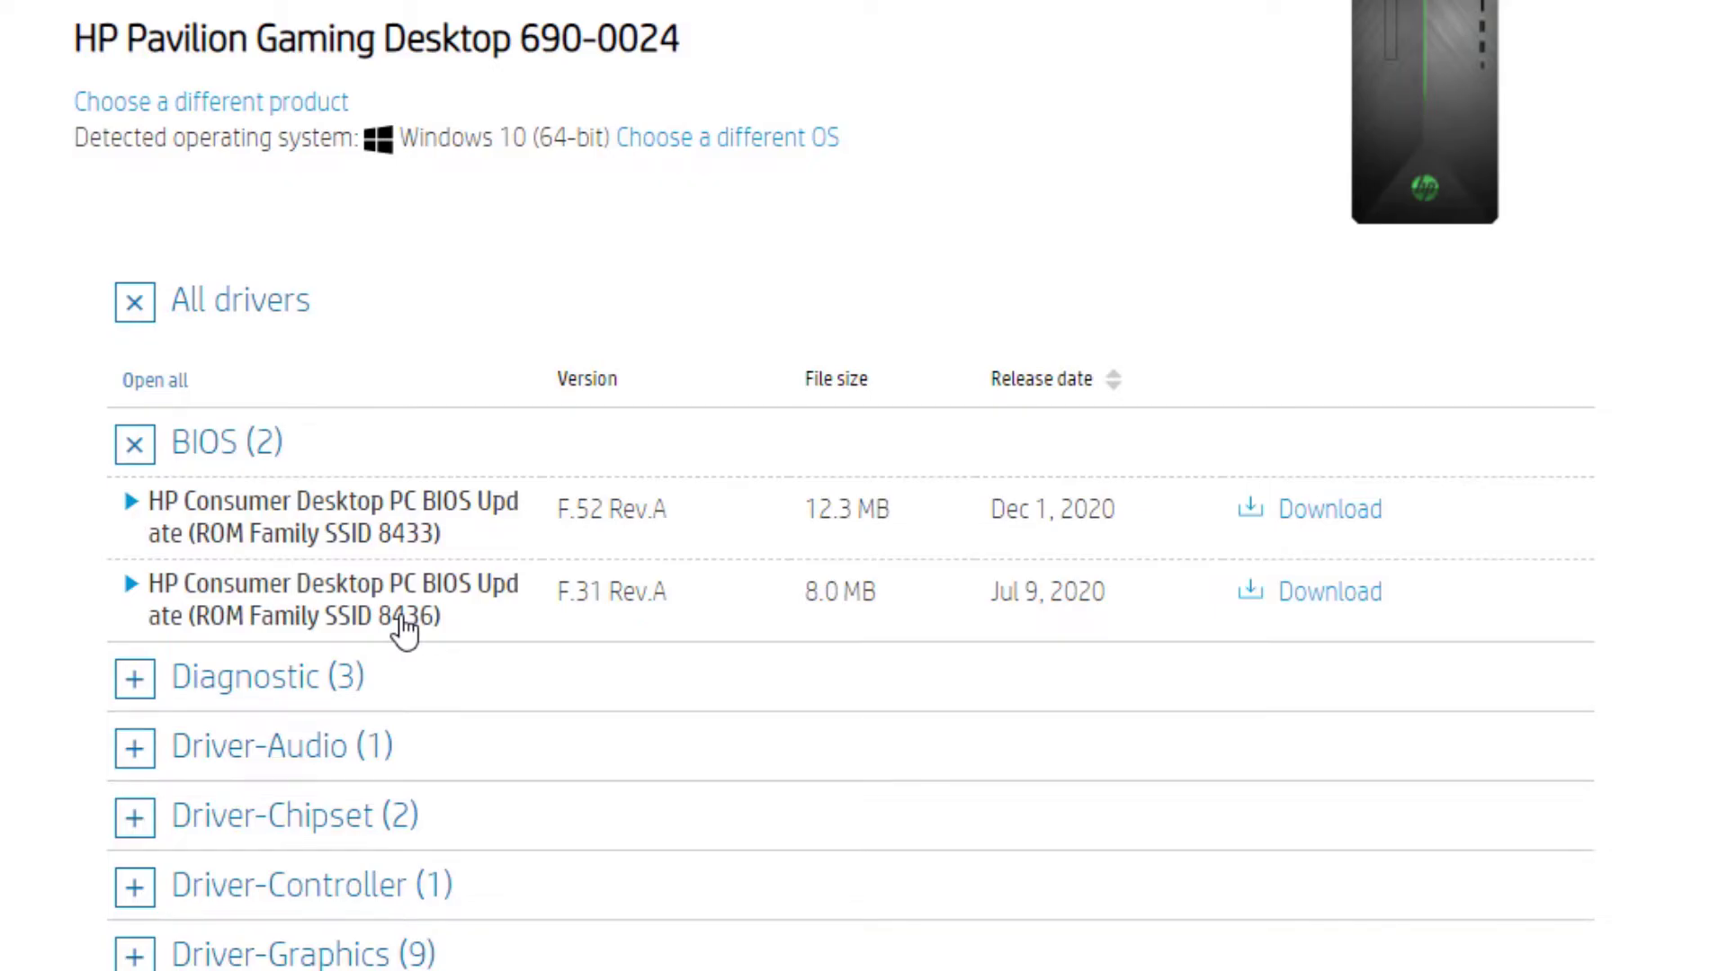
{"action": "left_click", "coordinate": [423, 558]}
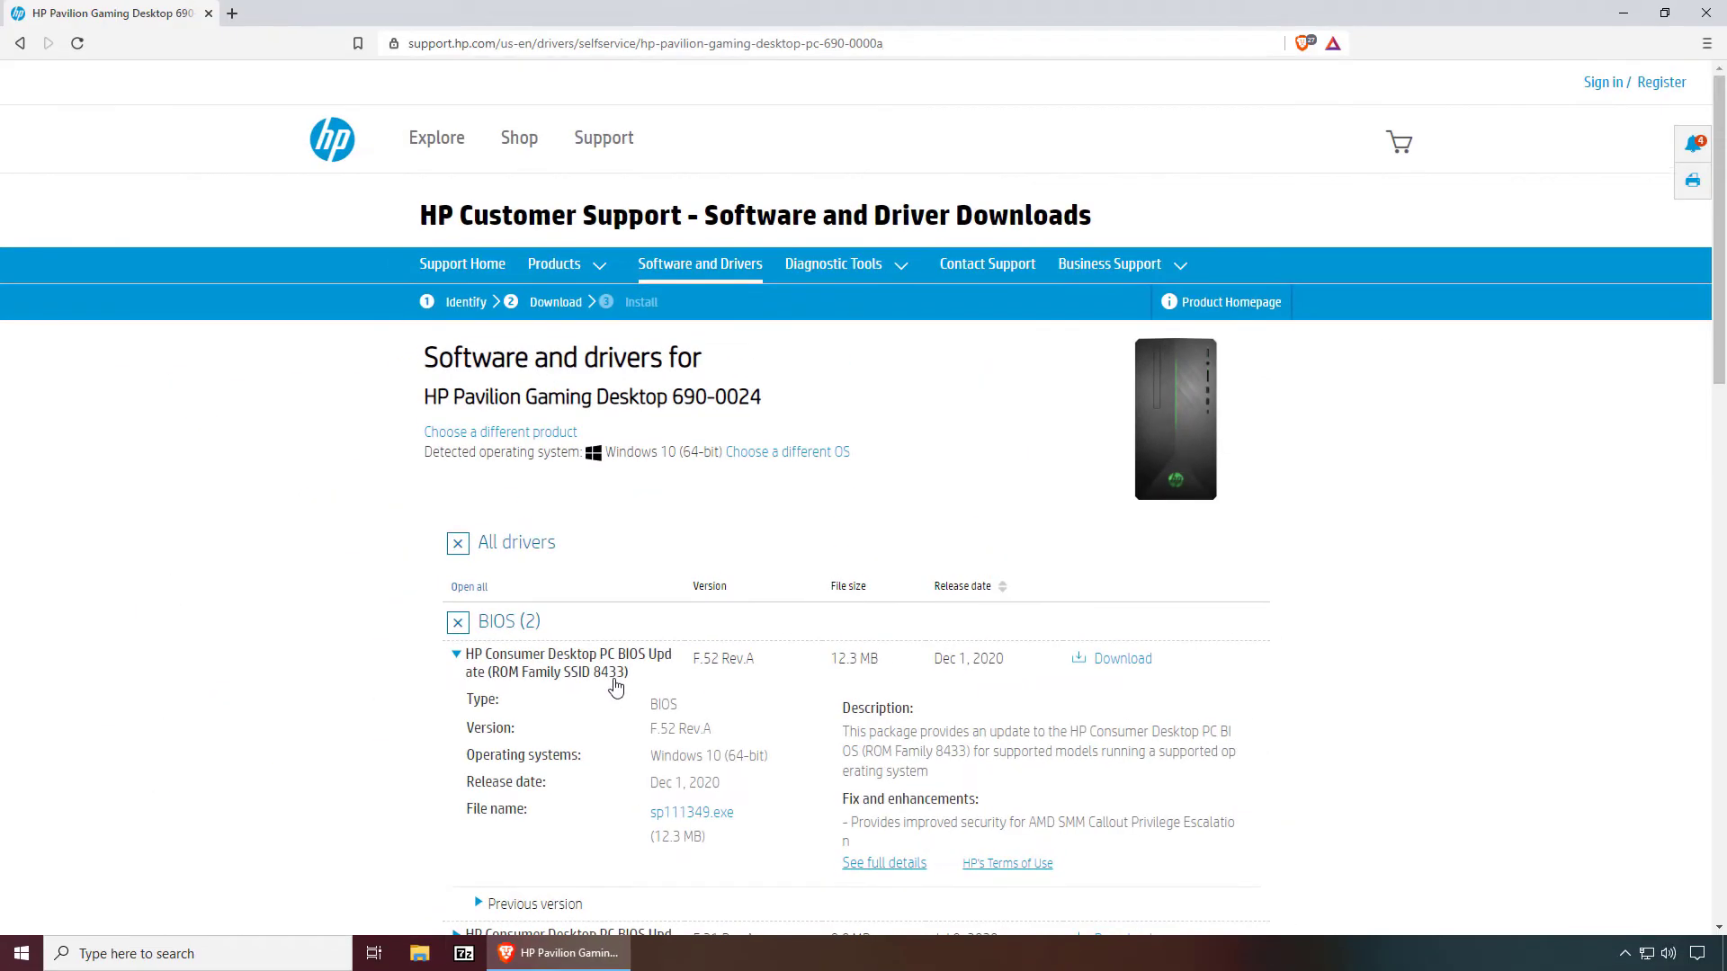
{"action": "scroll", "coordinate": [615, 688], "scroll_direction": "down", "scroll_amount": 2}
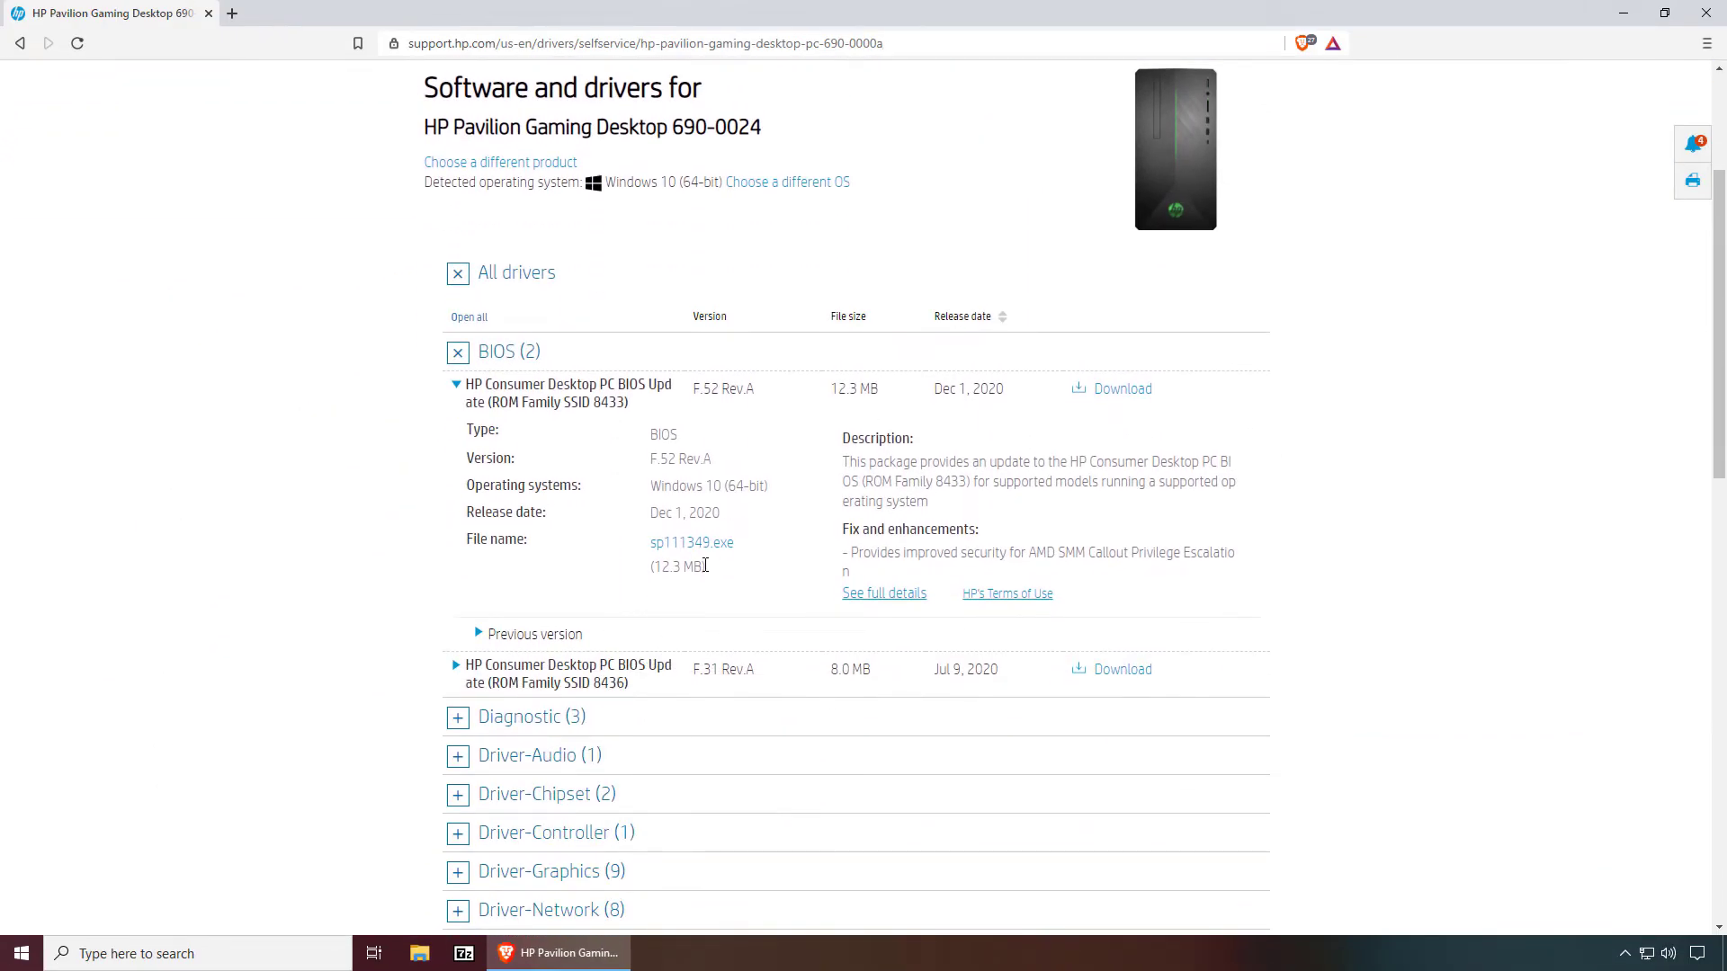
{"action": "left_click", "coordinate": [546, 639]}
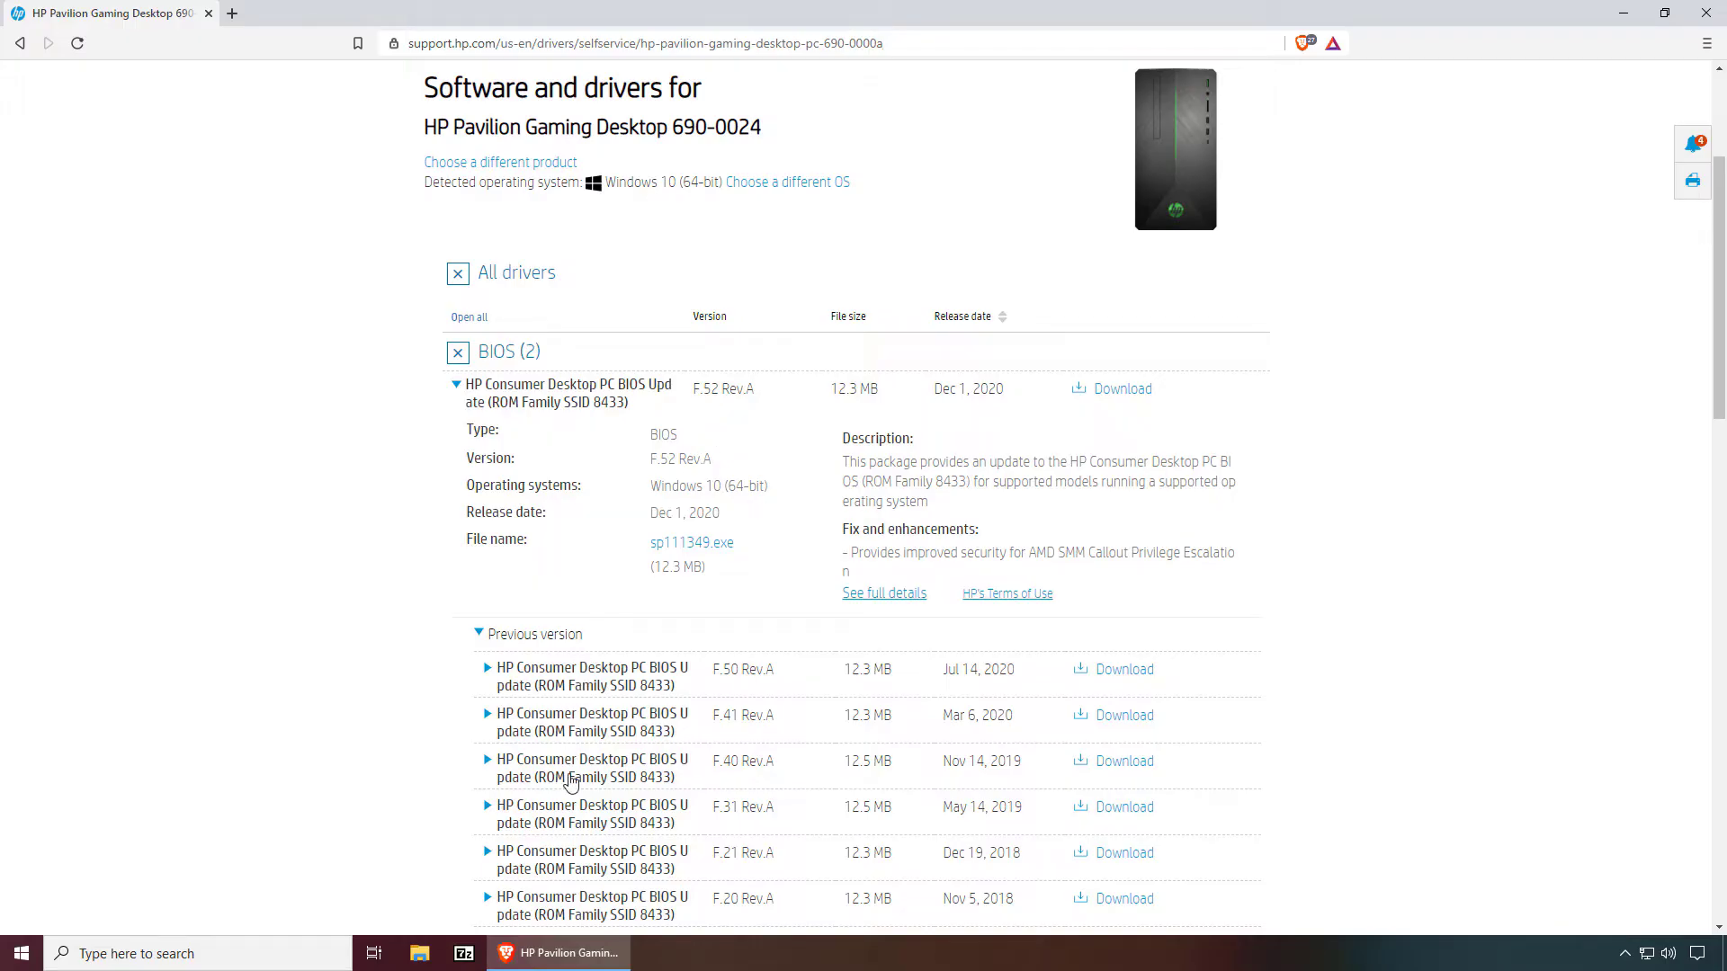
- Expand BIOS versions F.21, F.31, F.40, F.41 and F.50, then download F.52 (sp111349.exe)
{"action": "left_click_drag", "start_coordinate": [578, 853], "coordinate": [574, 870]}
{"action": "scroll", "coordinate": [574, 870], "scroll_direction": "down", "scroll_amount": 1}
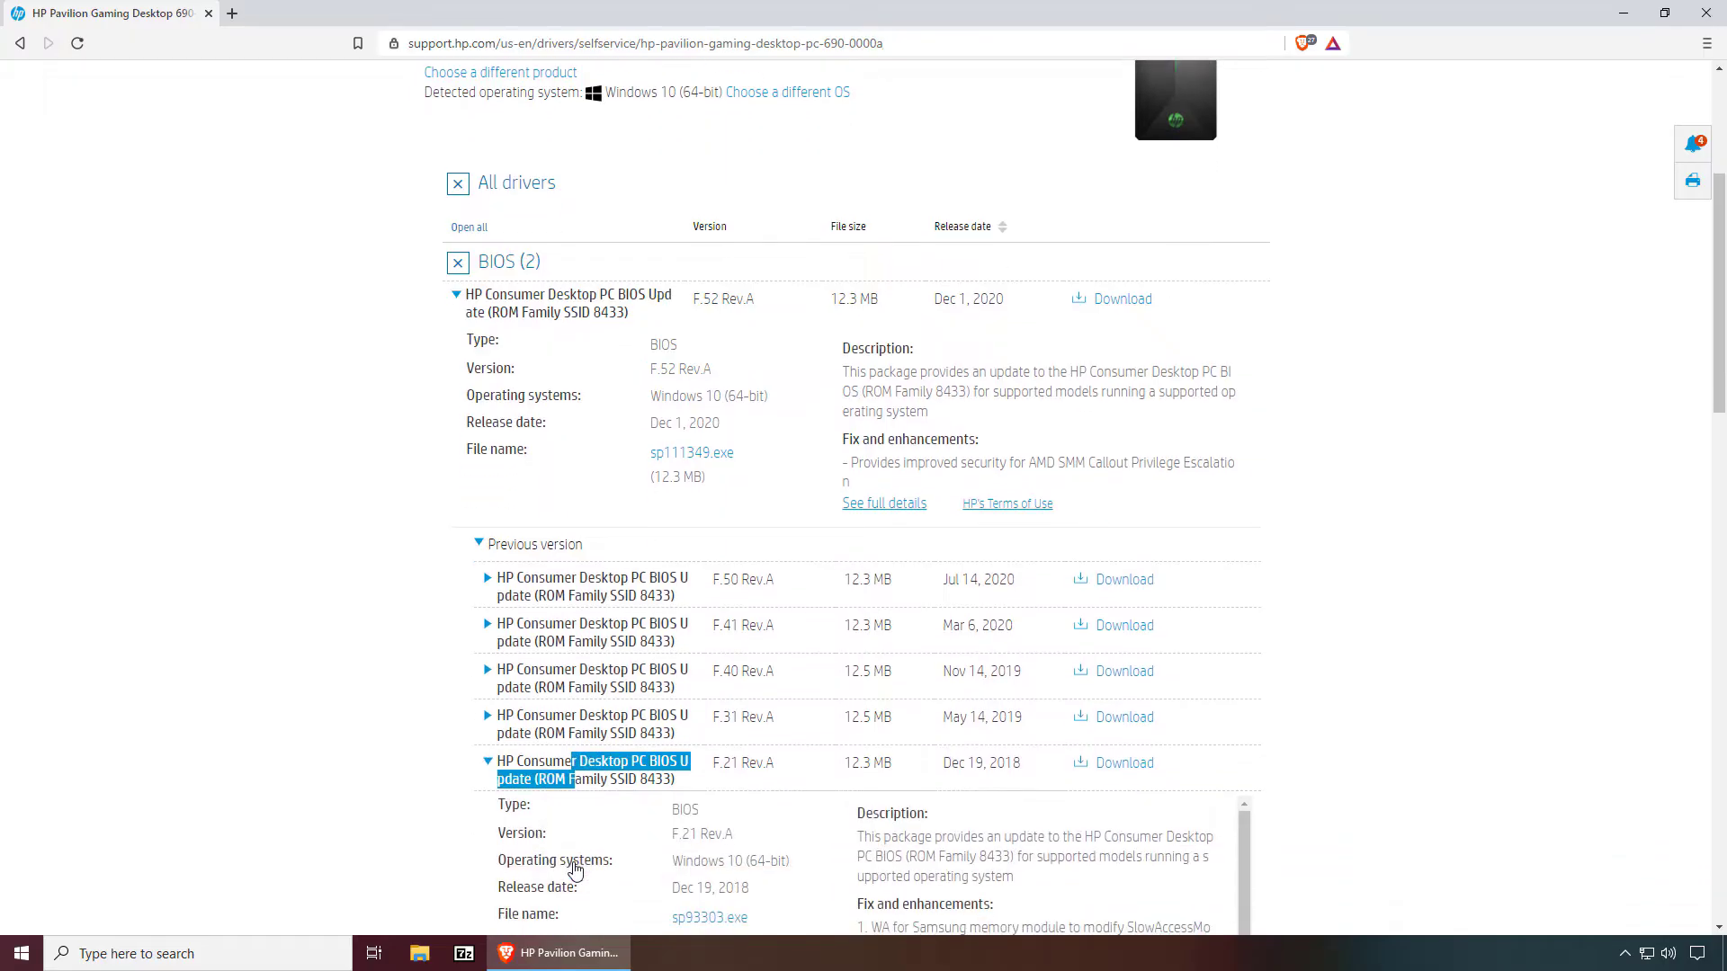
{"action": "scroll", "coordinate": [623, 901], "scroll_direction": "down", "scroll_amount": 2}
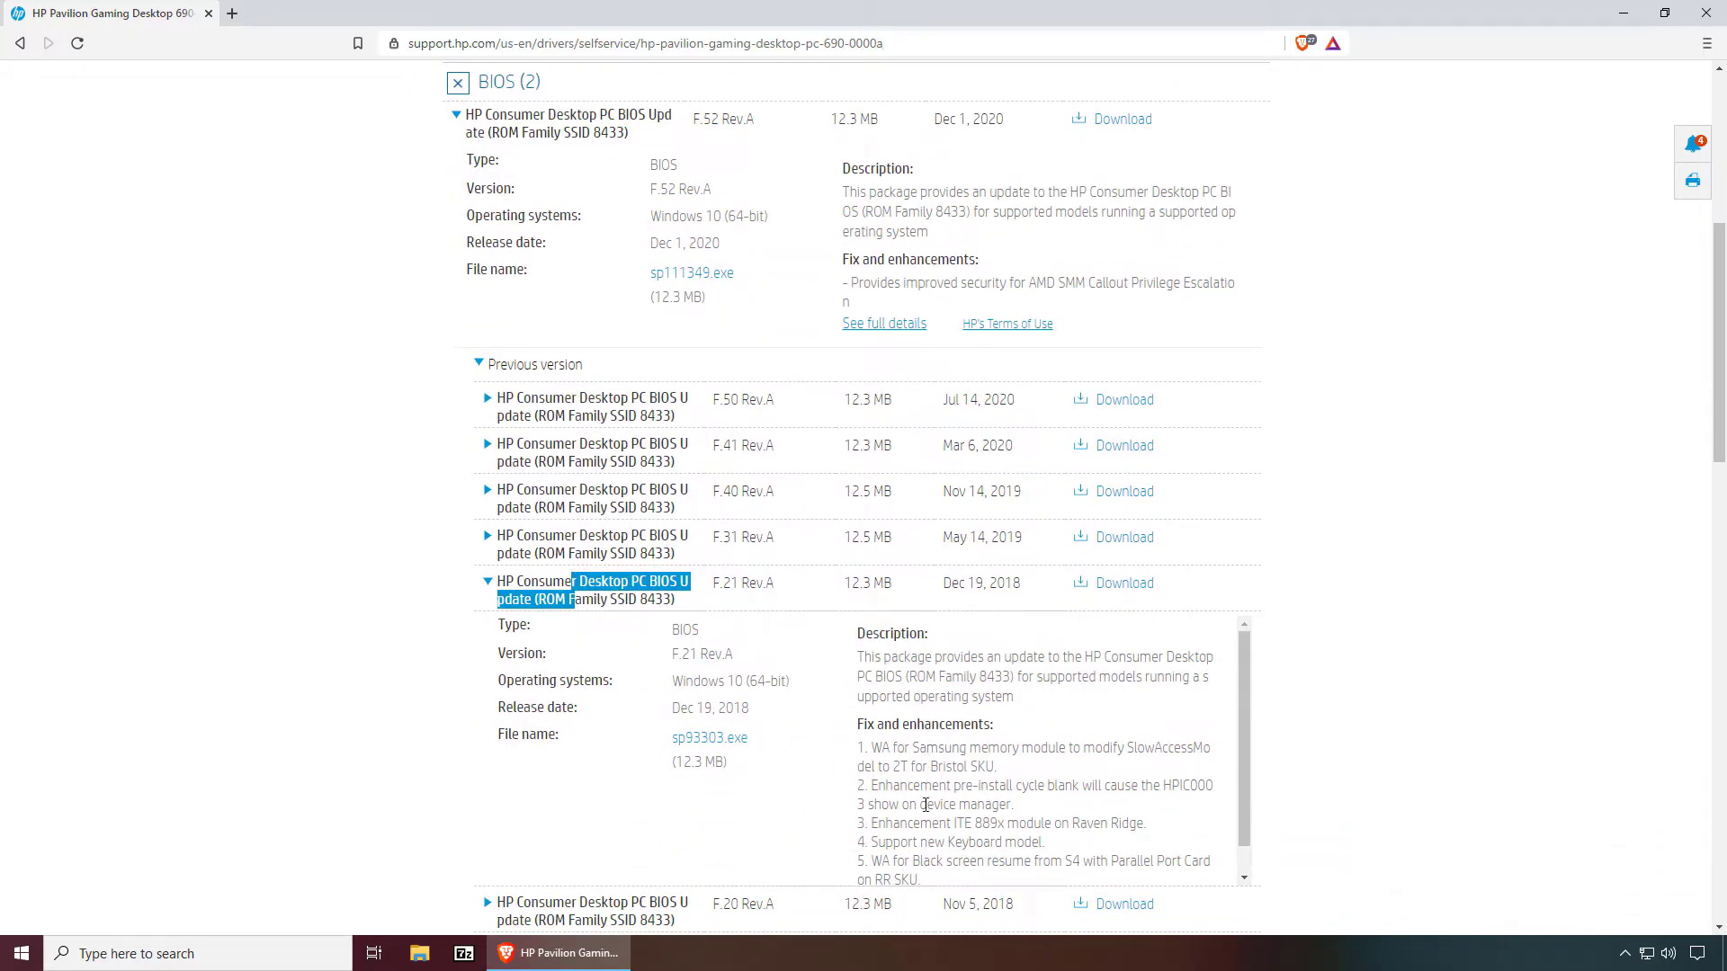
{"action": "left_click", "coordinate": [615, 550]}
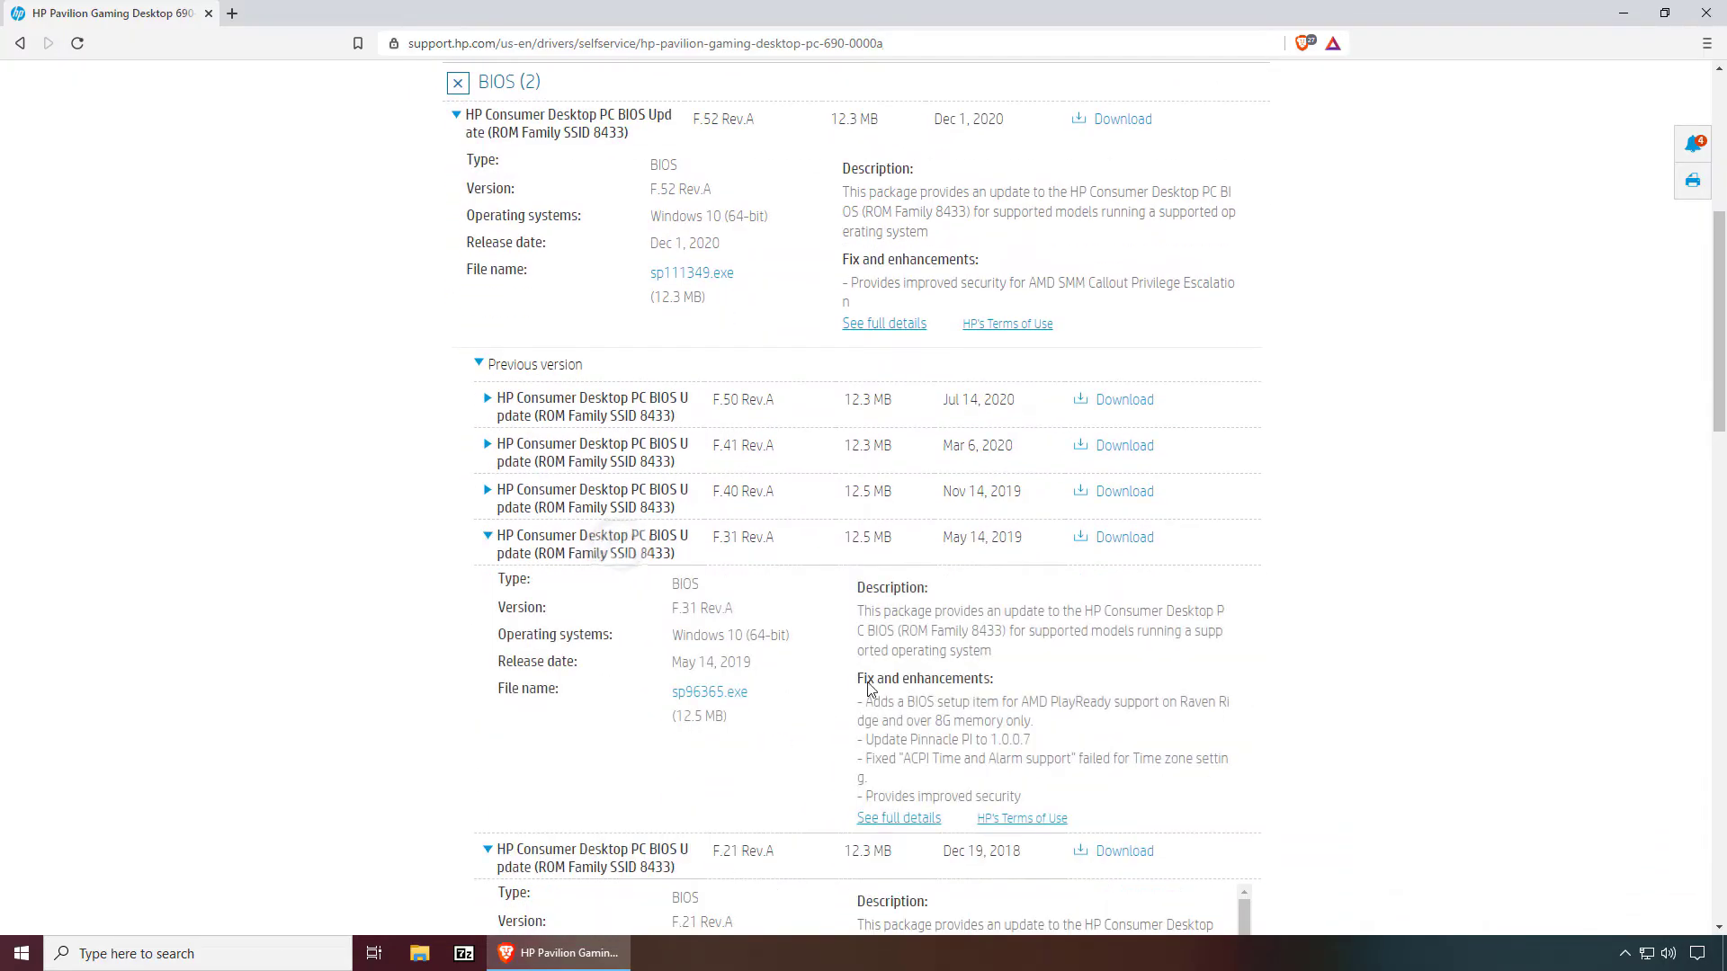
{"action": "left_click", "coordinate": [637, 513]}
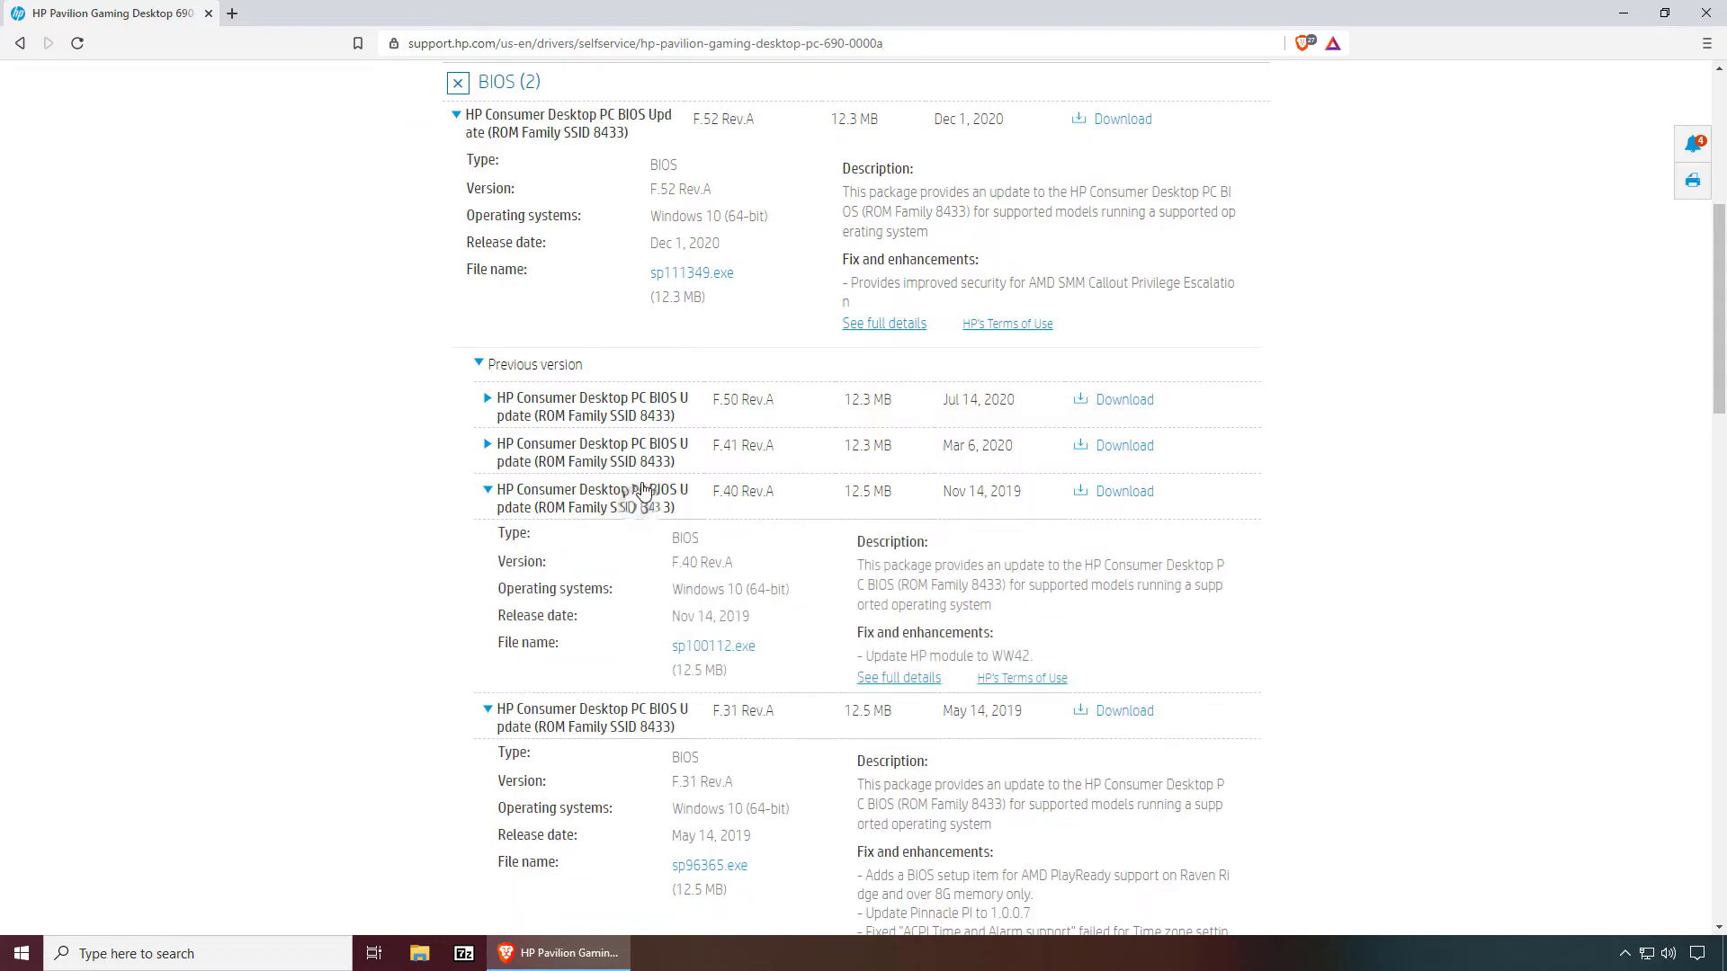
{"action": "left_click", "coordinate": [636, 454]}
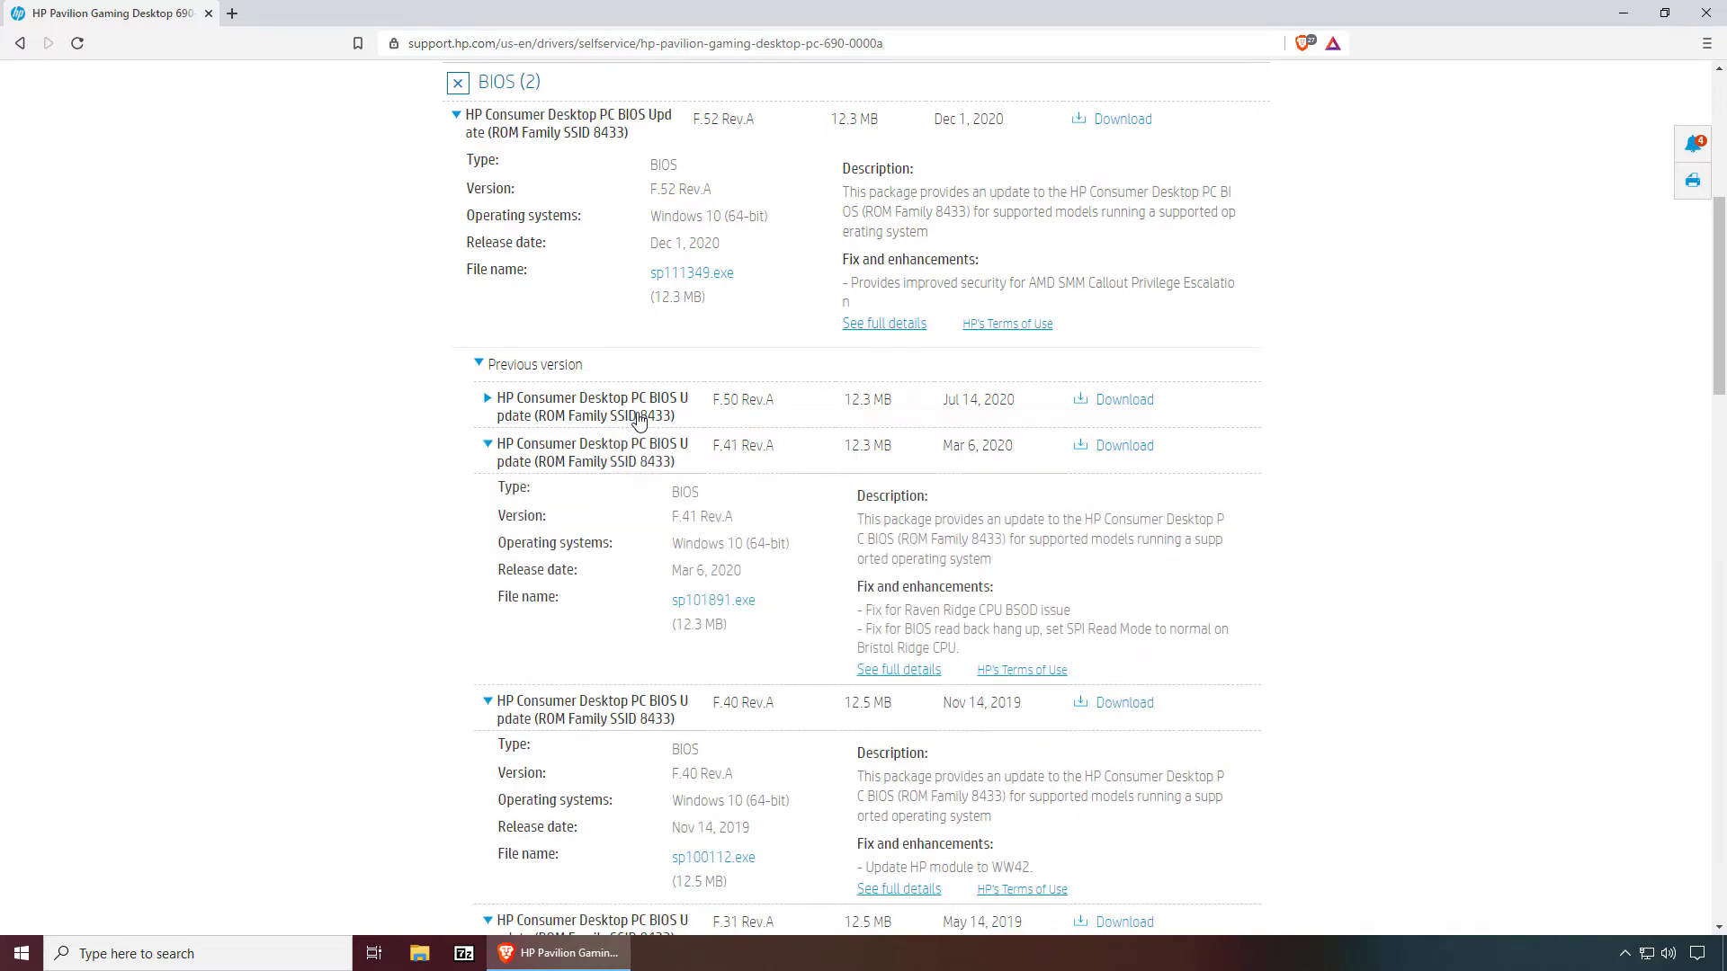
{"action": "left_click", "coordinate": [638, 419]}
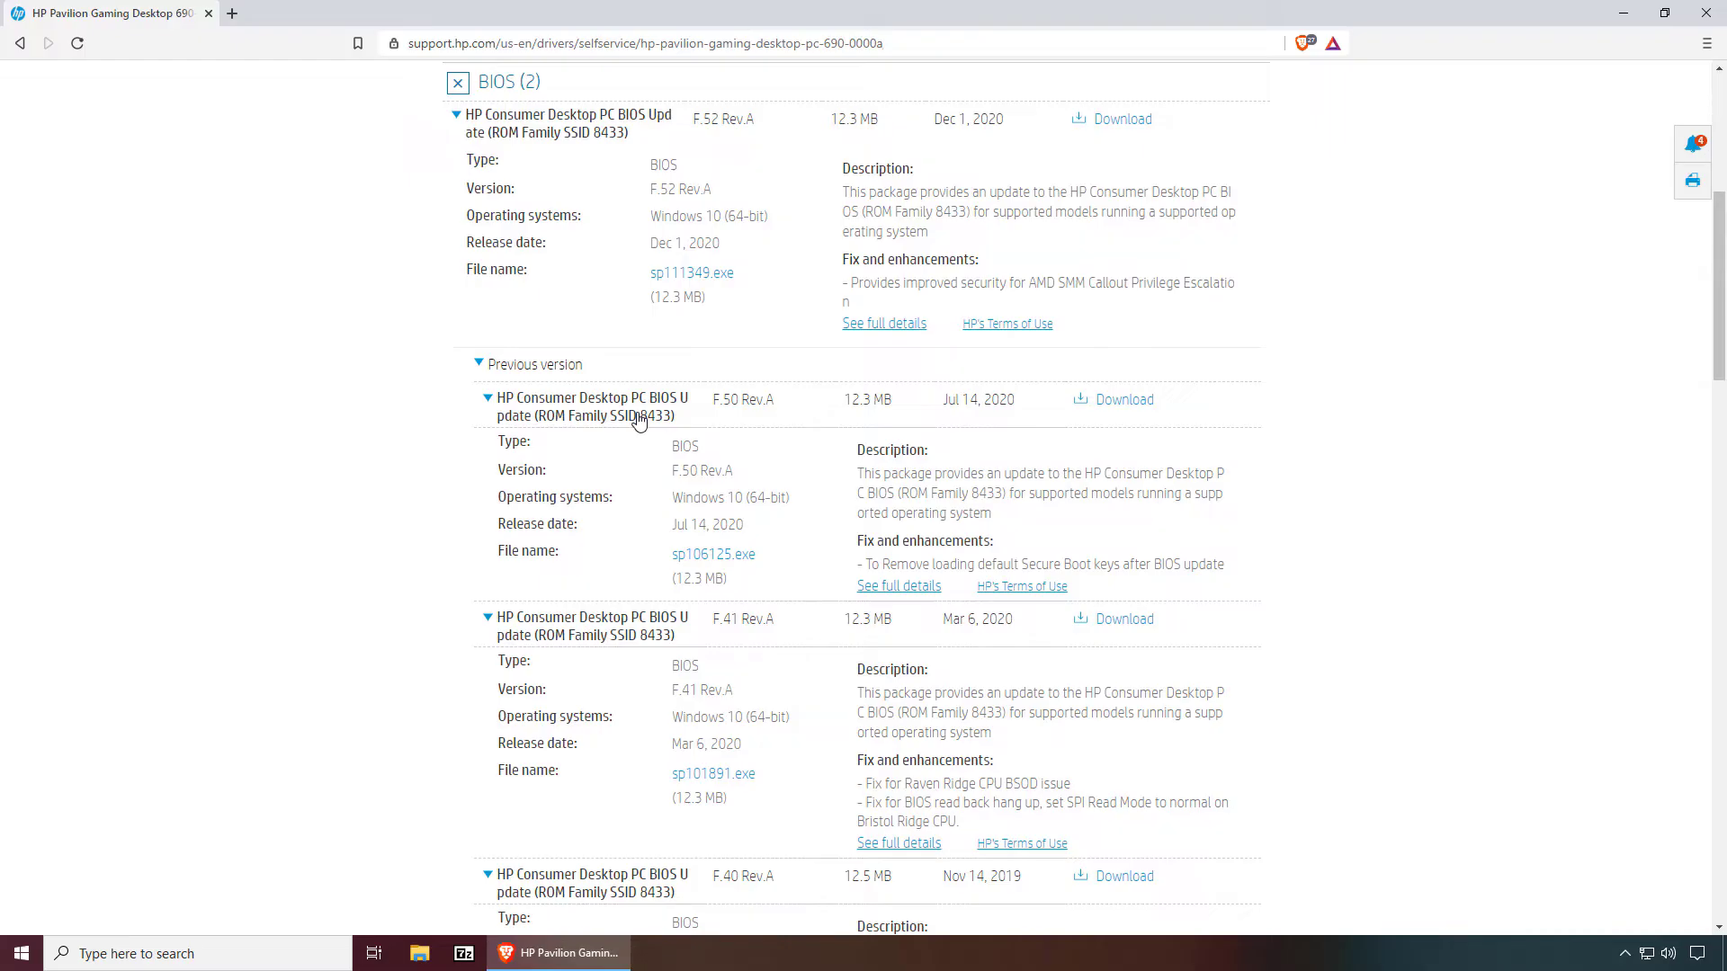
{"action": "scroll", "coordinate": [638, 419], "scroll_direction": "up", "scroll_amount": 2}
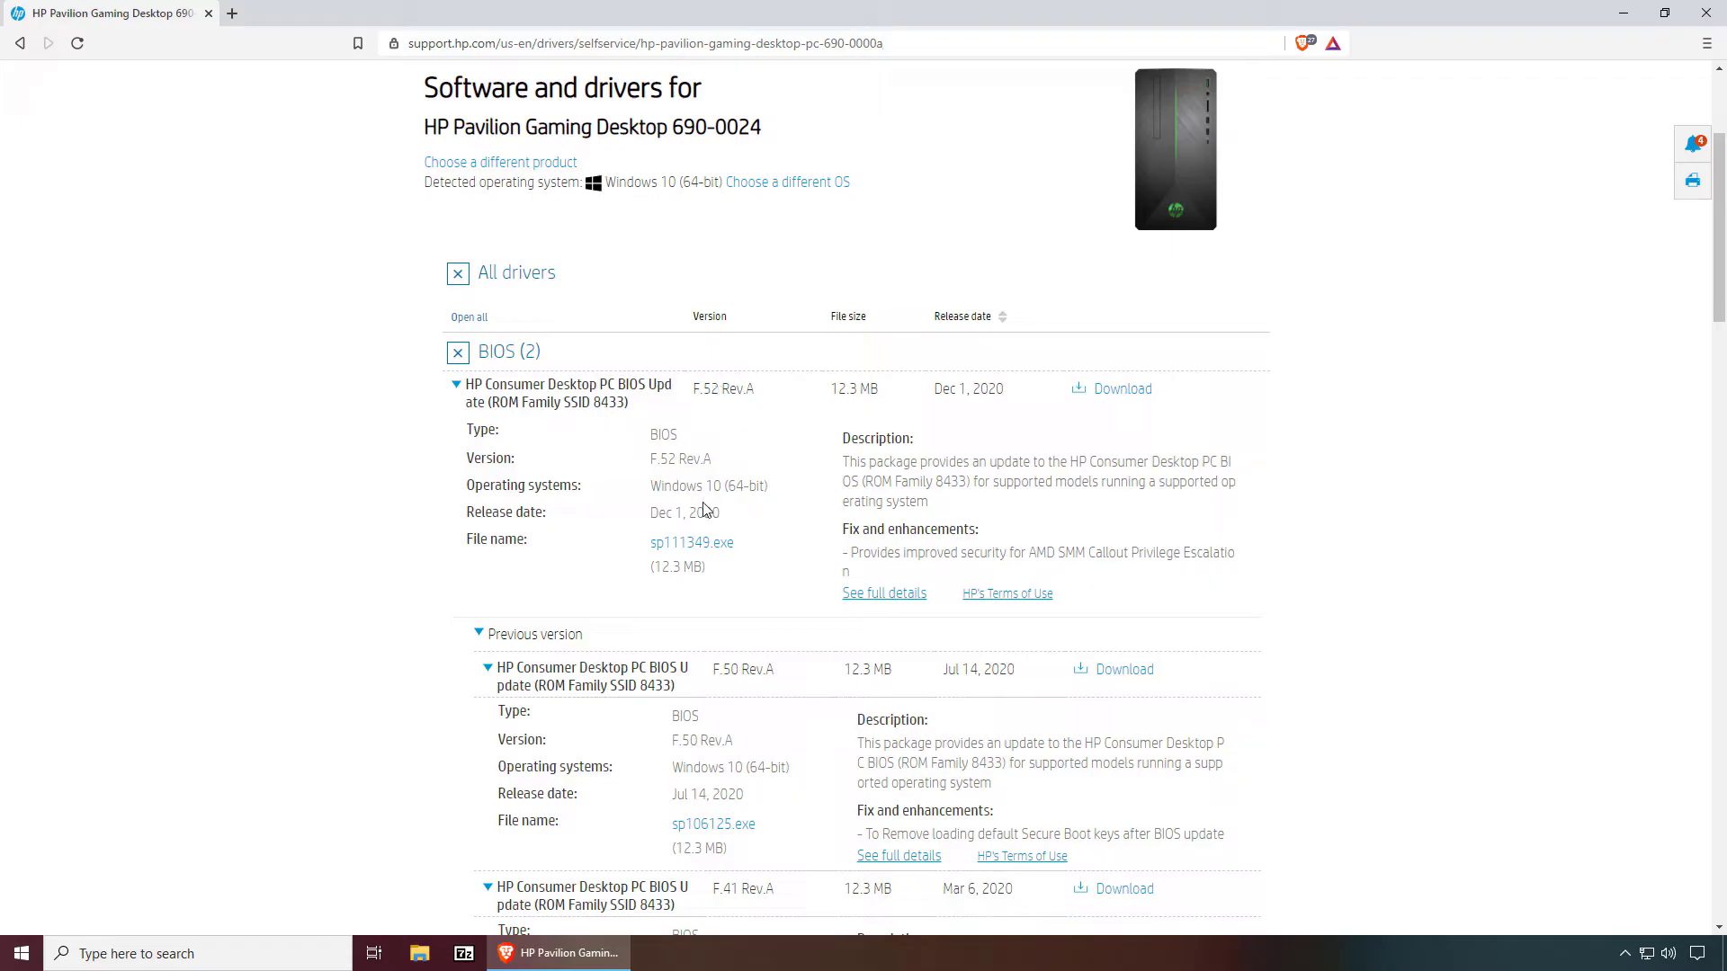
{"action": "left_click", "coordinate": [698, 547]}
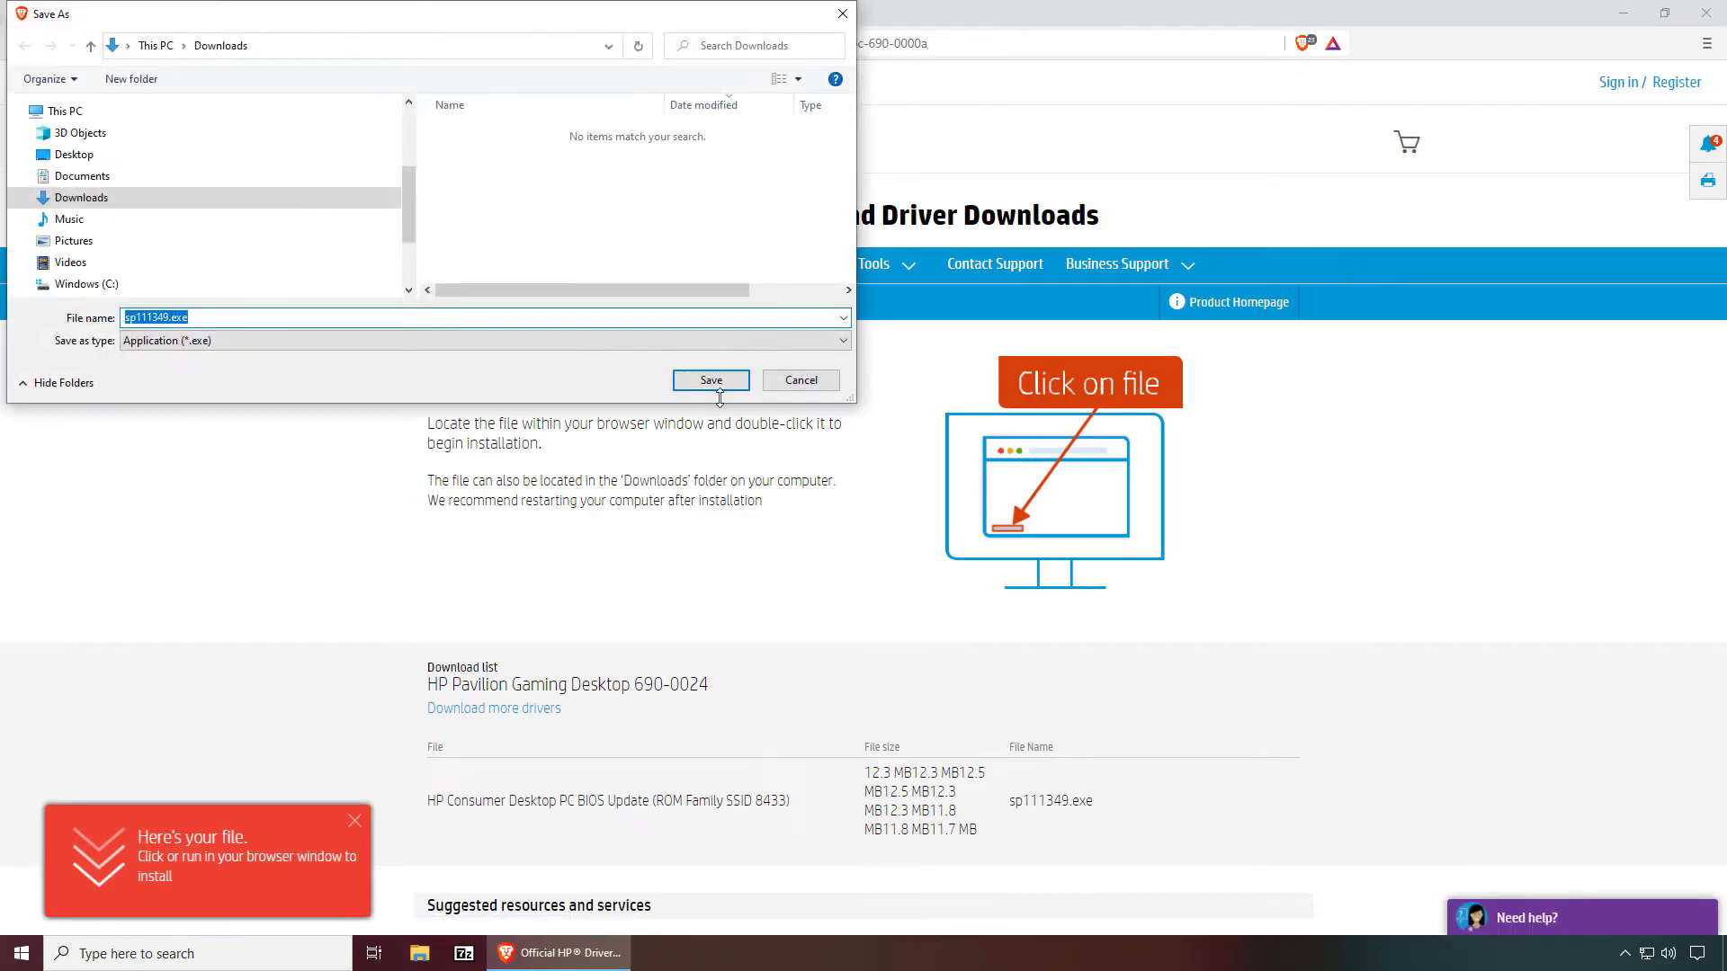
- Save sp111349.exe to Downloads and run it, approving the UAC prompt
{"action": "left_click", "coordinate": [712, 382]}
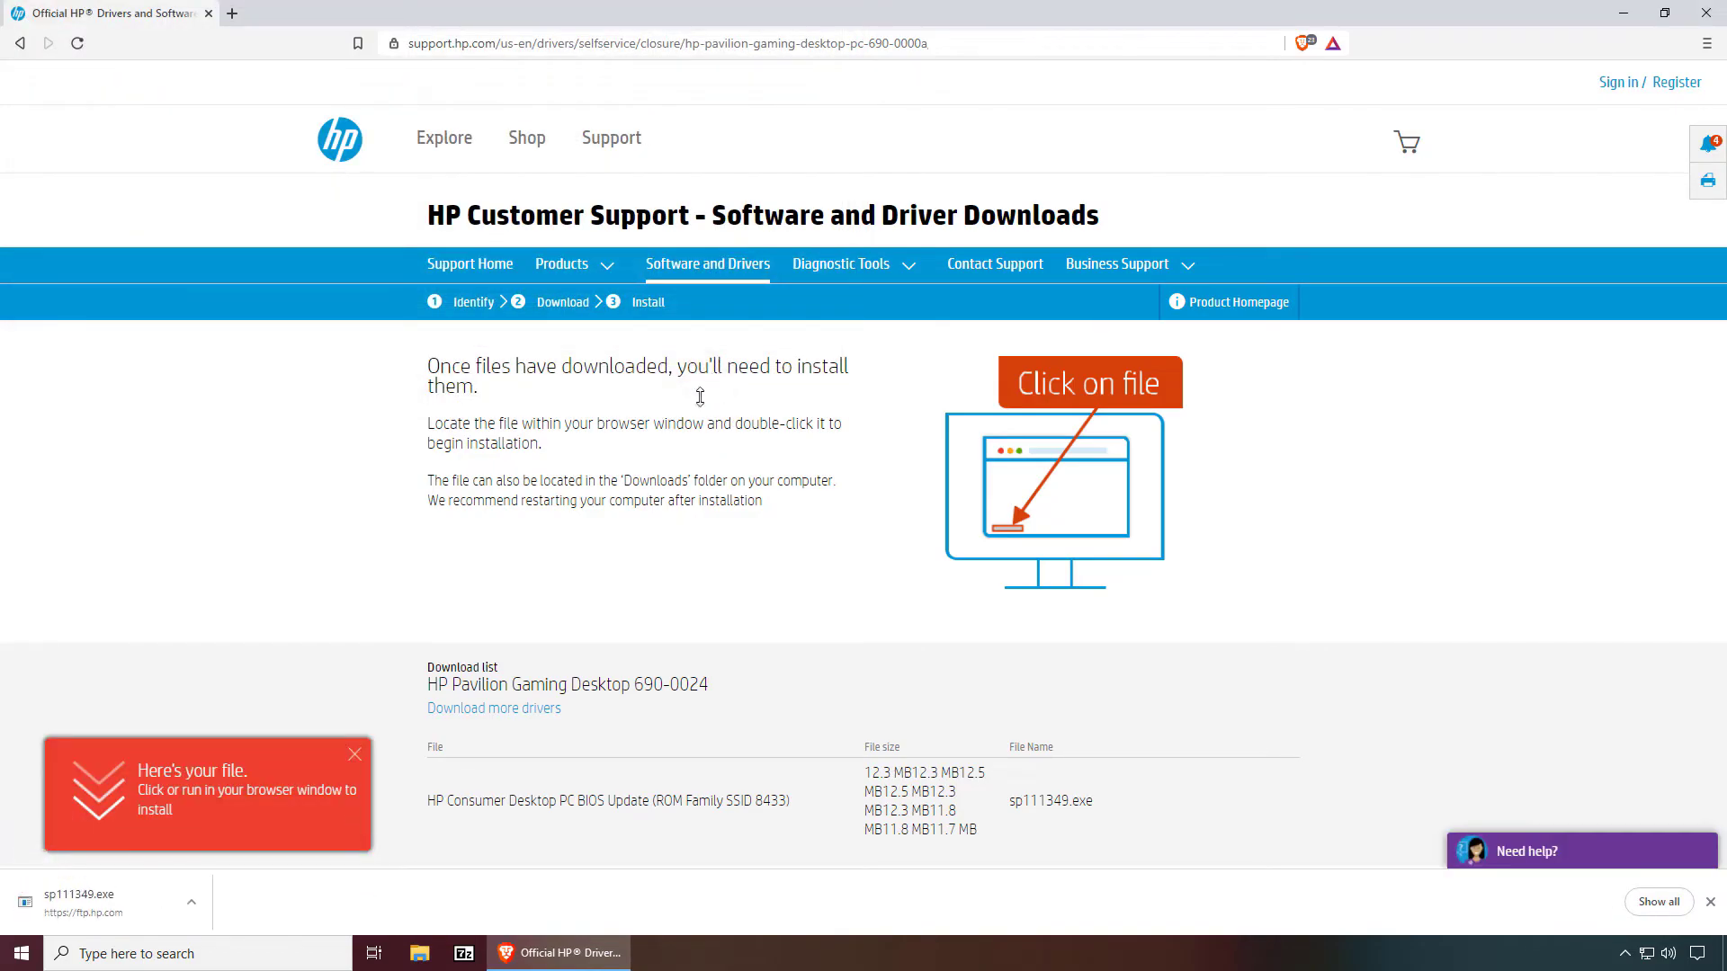
{"action": "left_click", "coordinate": [129, 910]}
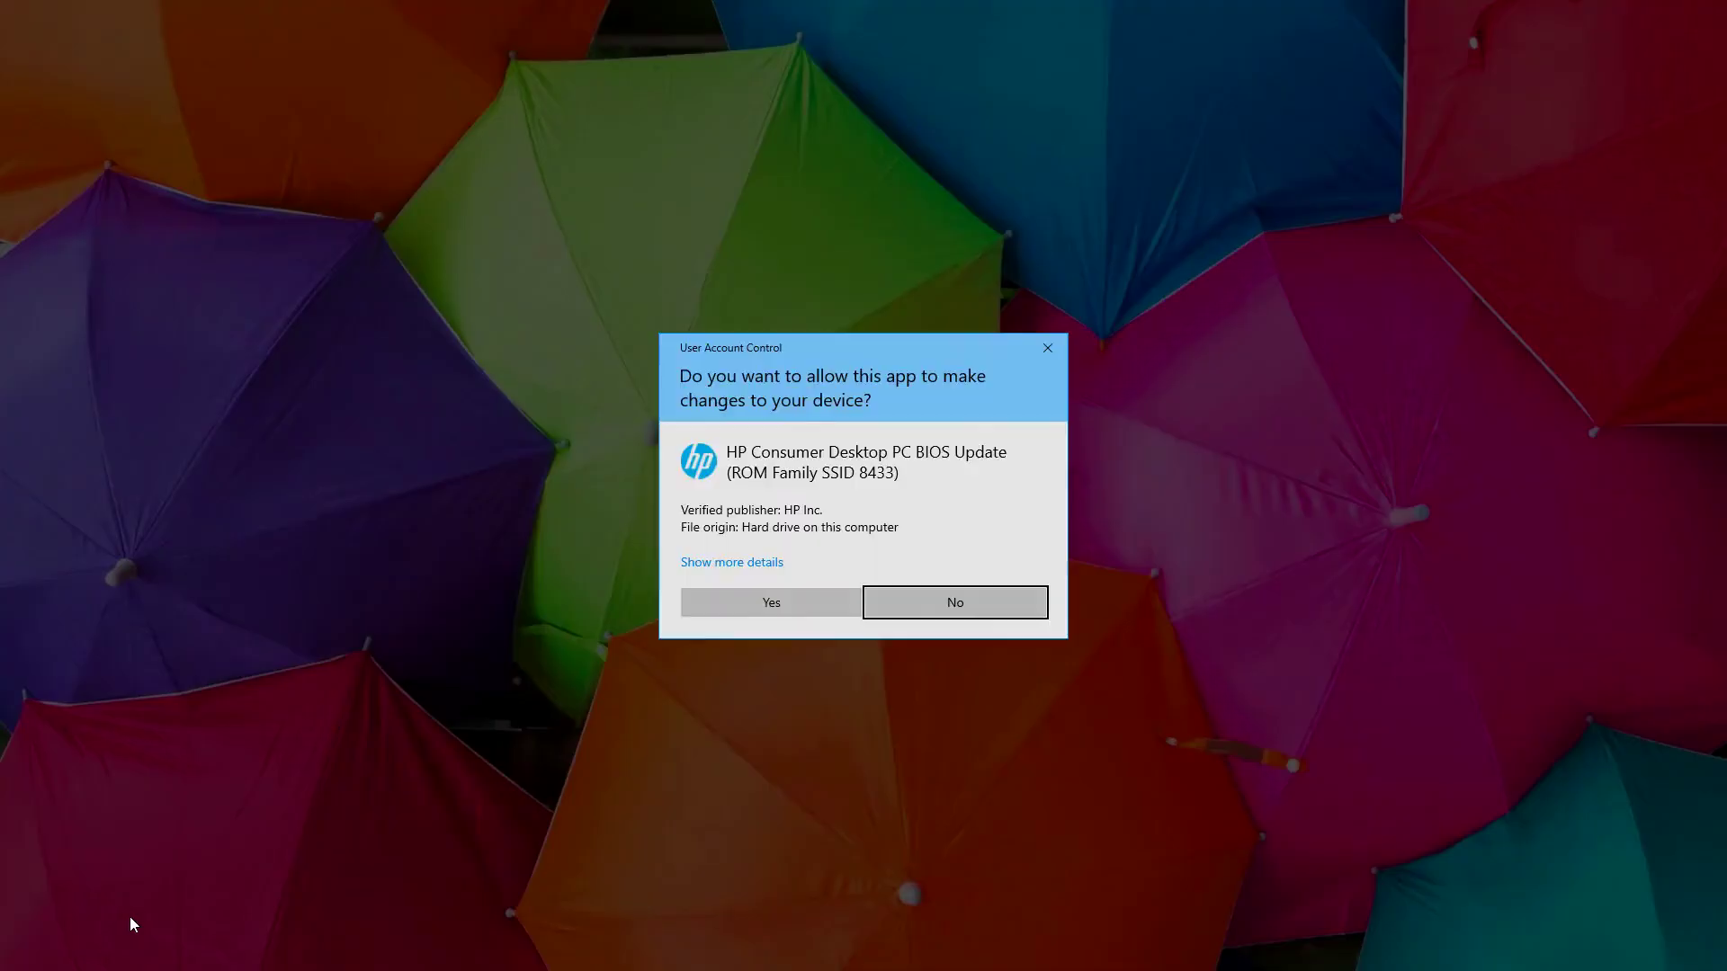
{"action": "left_click", "coordinate": [718, 606]}
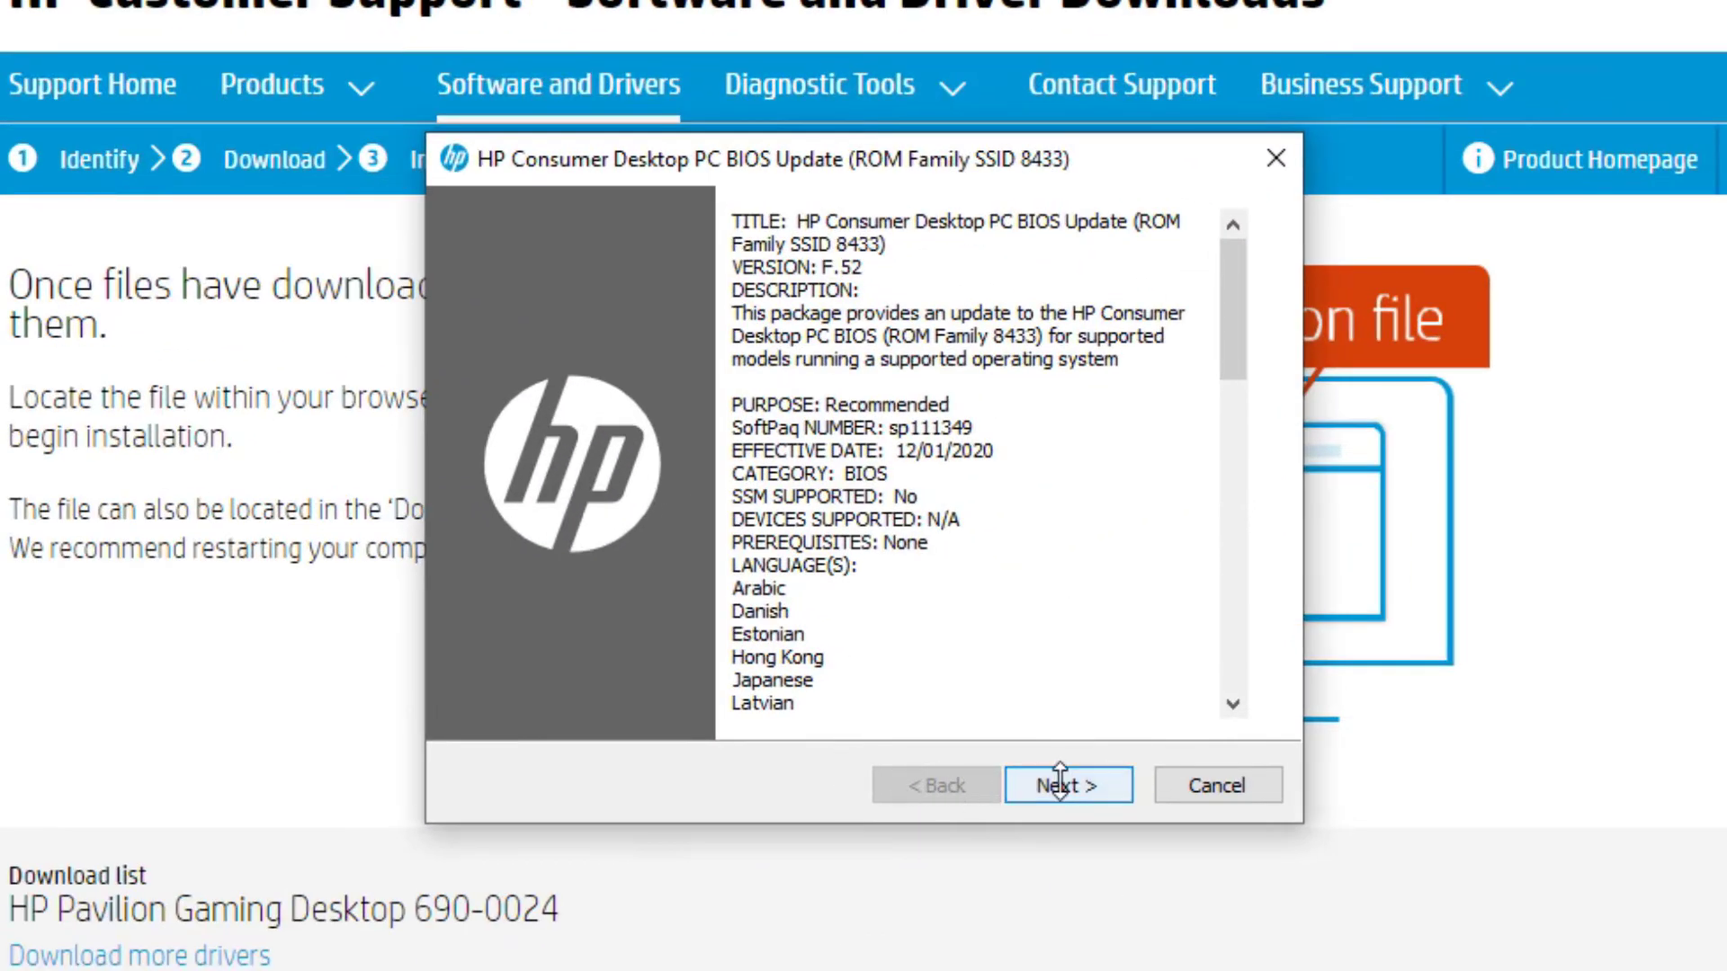
- Accept the license agreement and extract the files to the default save folder
{"action": "left_click", "coordinate": [1055, 785]}
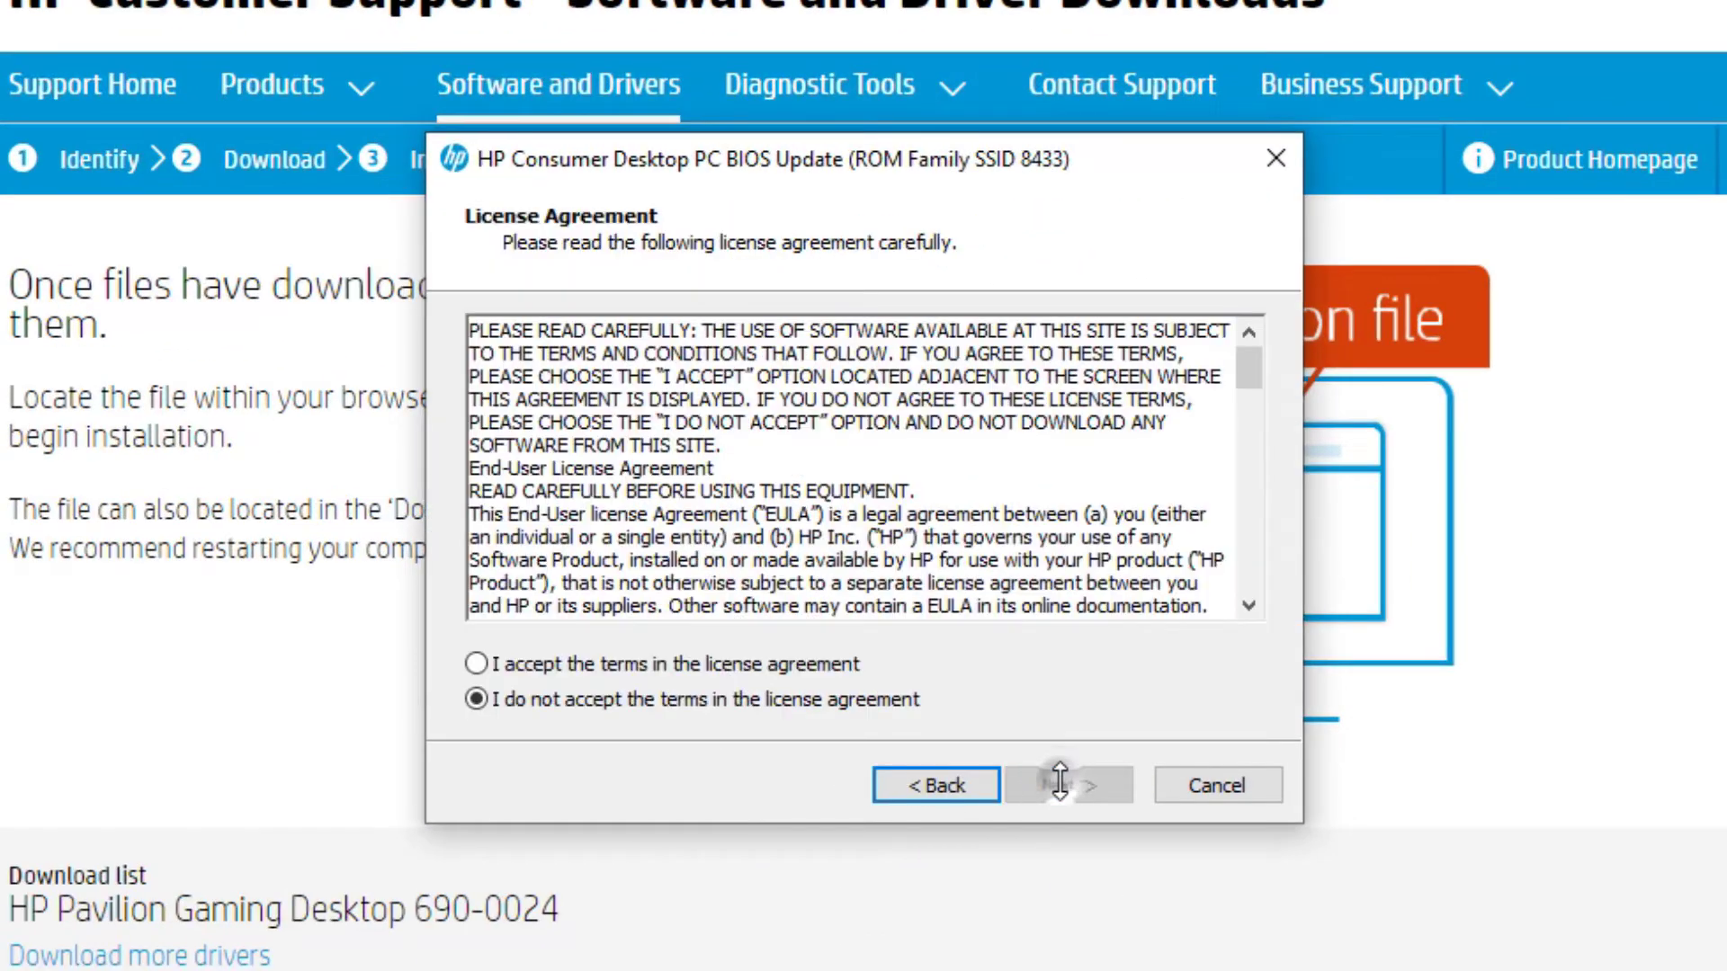
{"action": "left_click", "coordinate": [700, 664]}
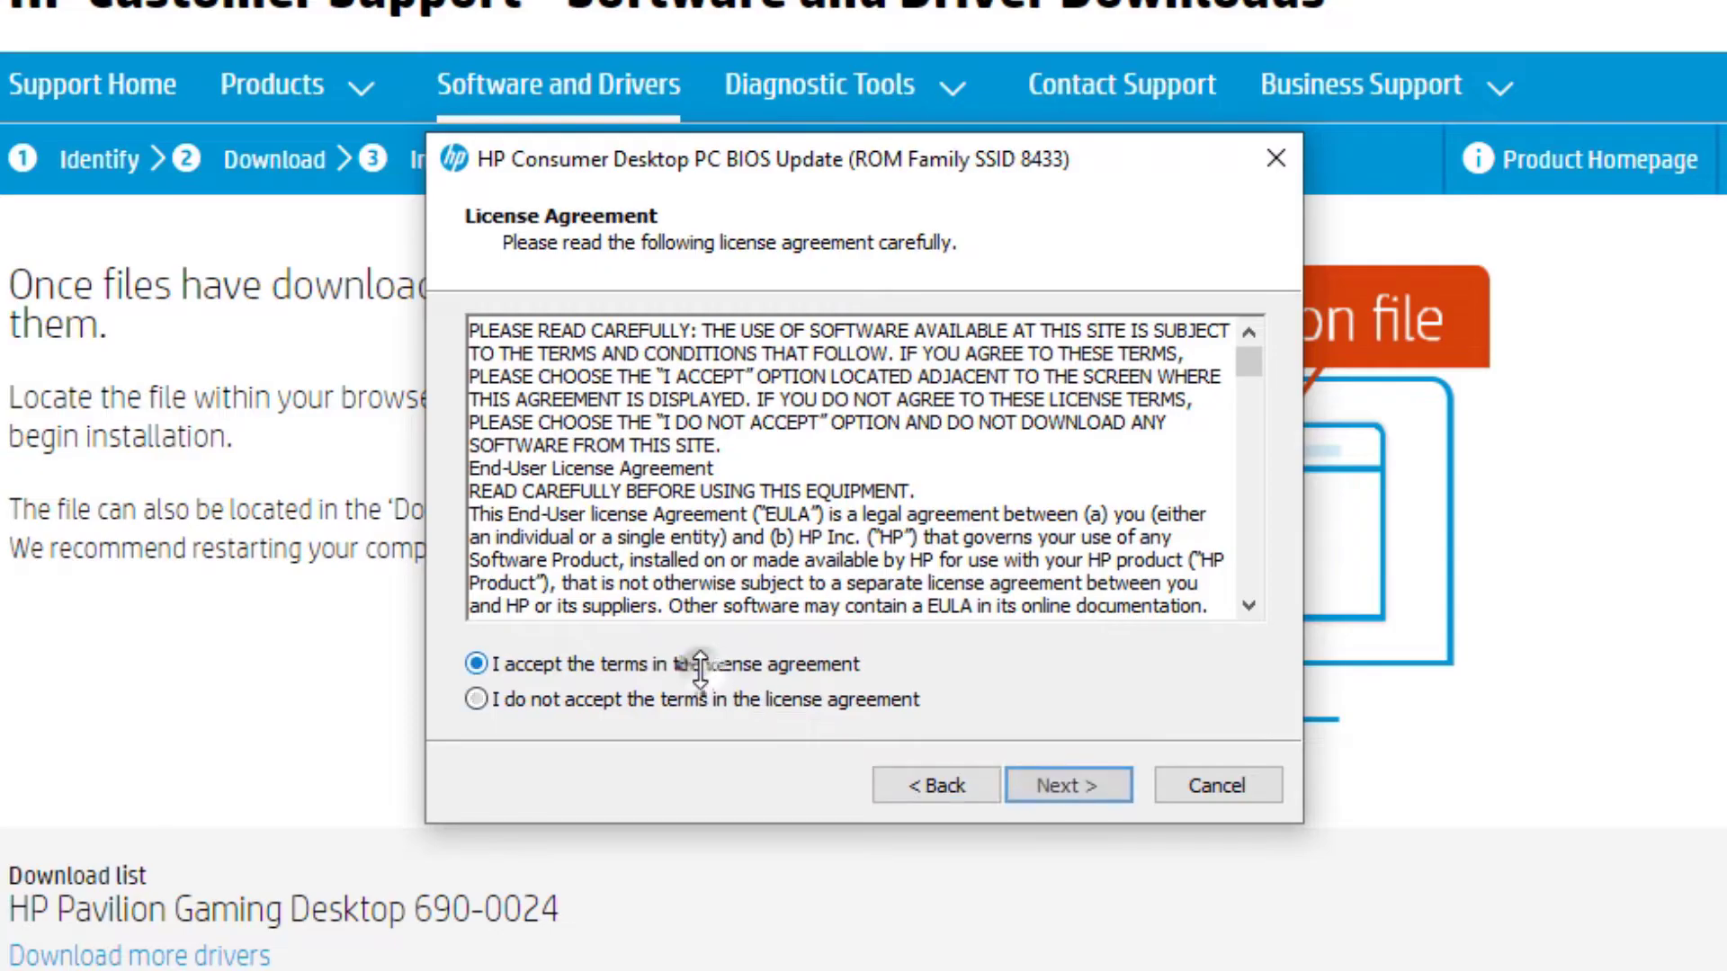
{"action": "left_click", "coordinate": [1037, 785]}
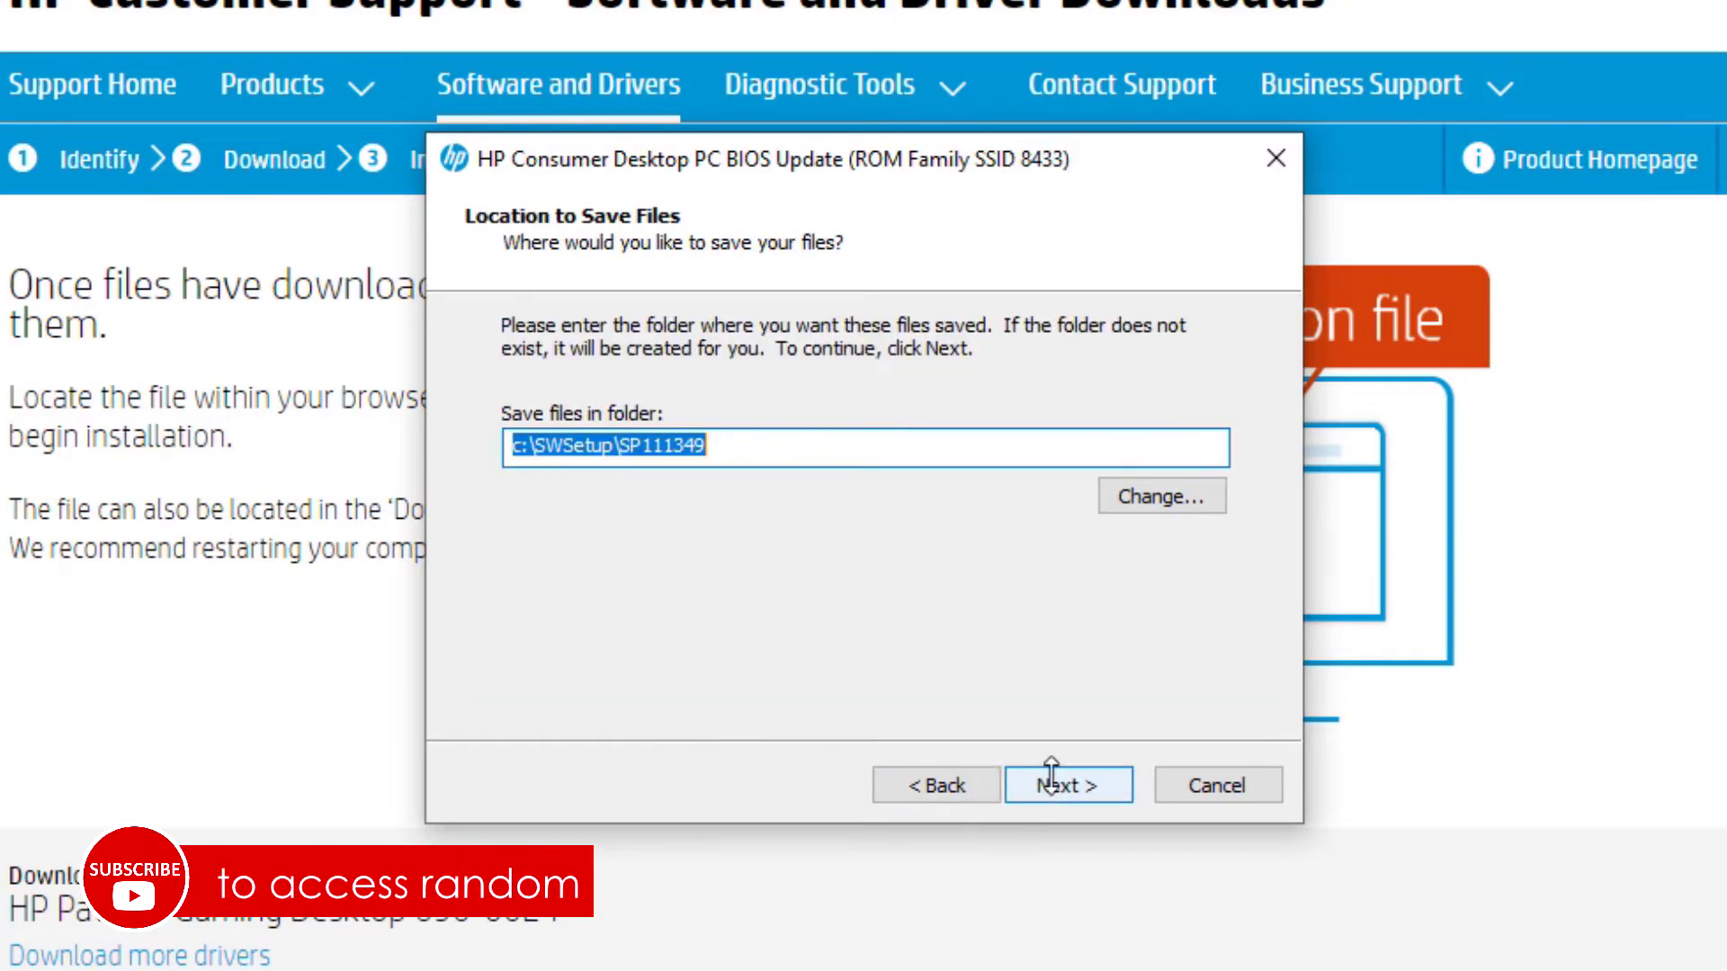
{"action": "left_click", "coordinate": [1052, 779]}
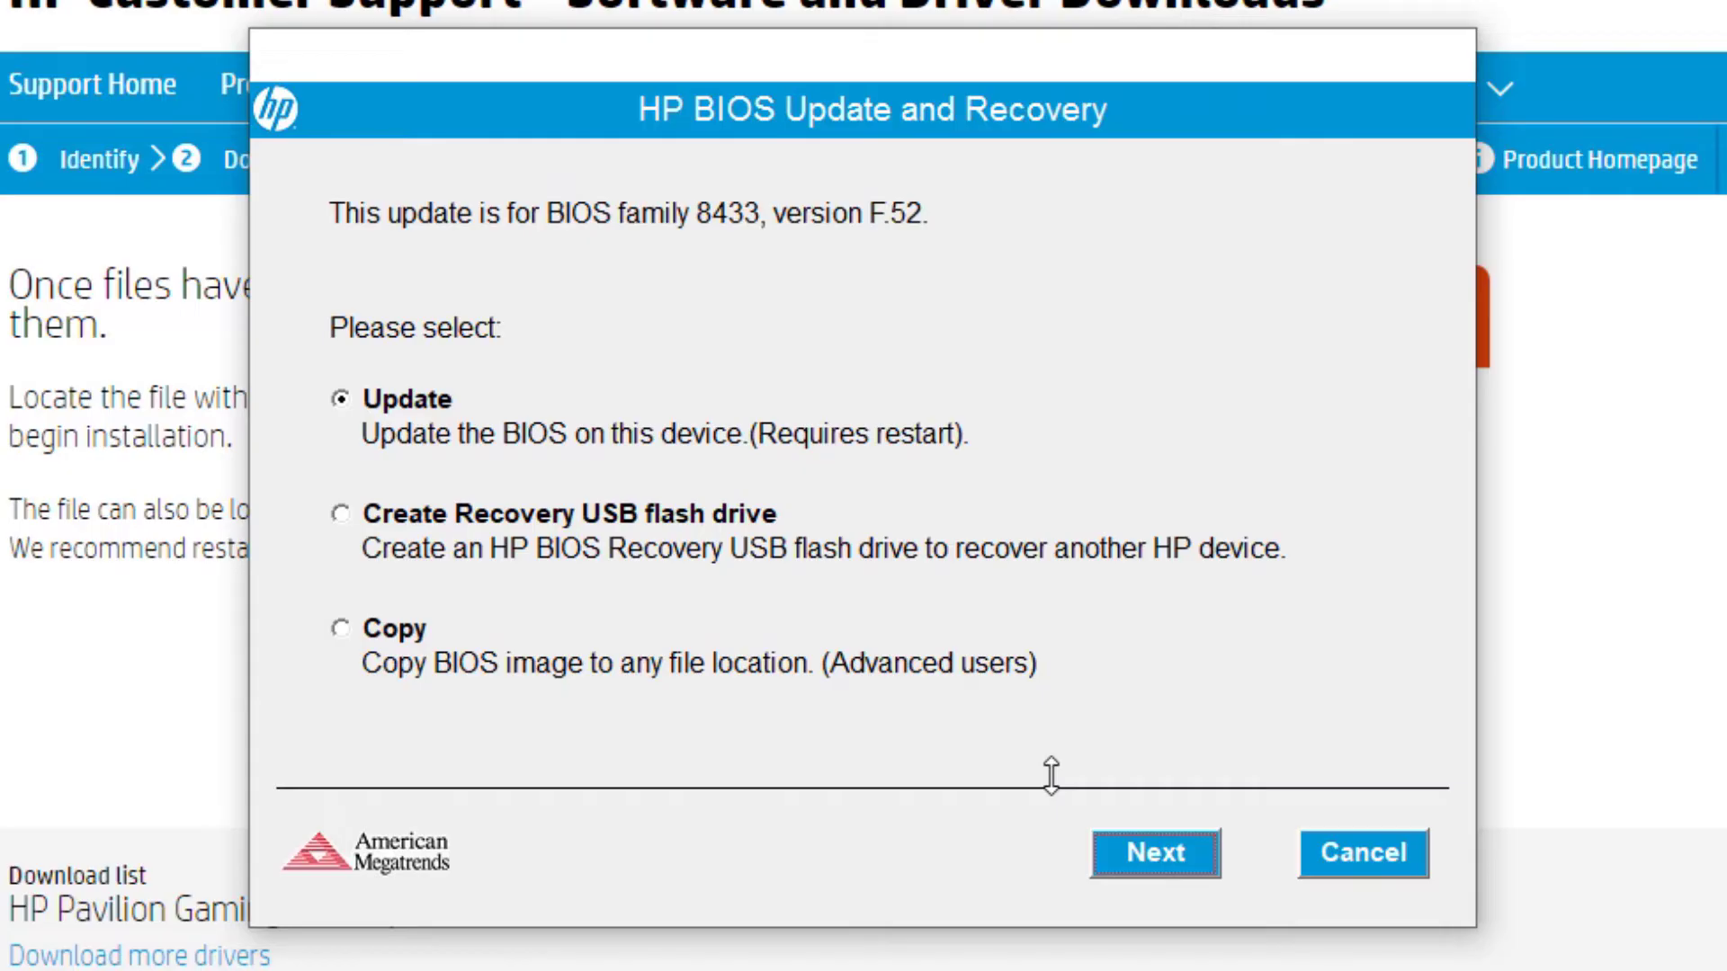
- Keep Update selected to flash this computer to F.52 and acknowledge the TPM firmware warning
{"action": "left_click", "coordinate": [1153, 840]}
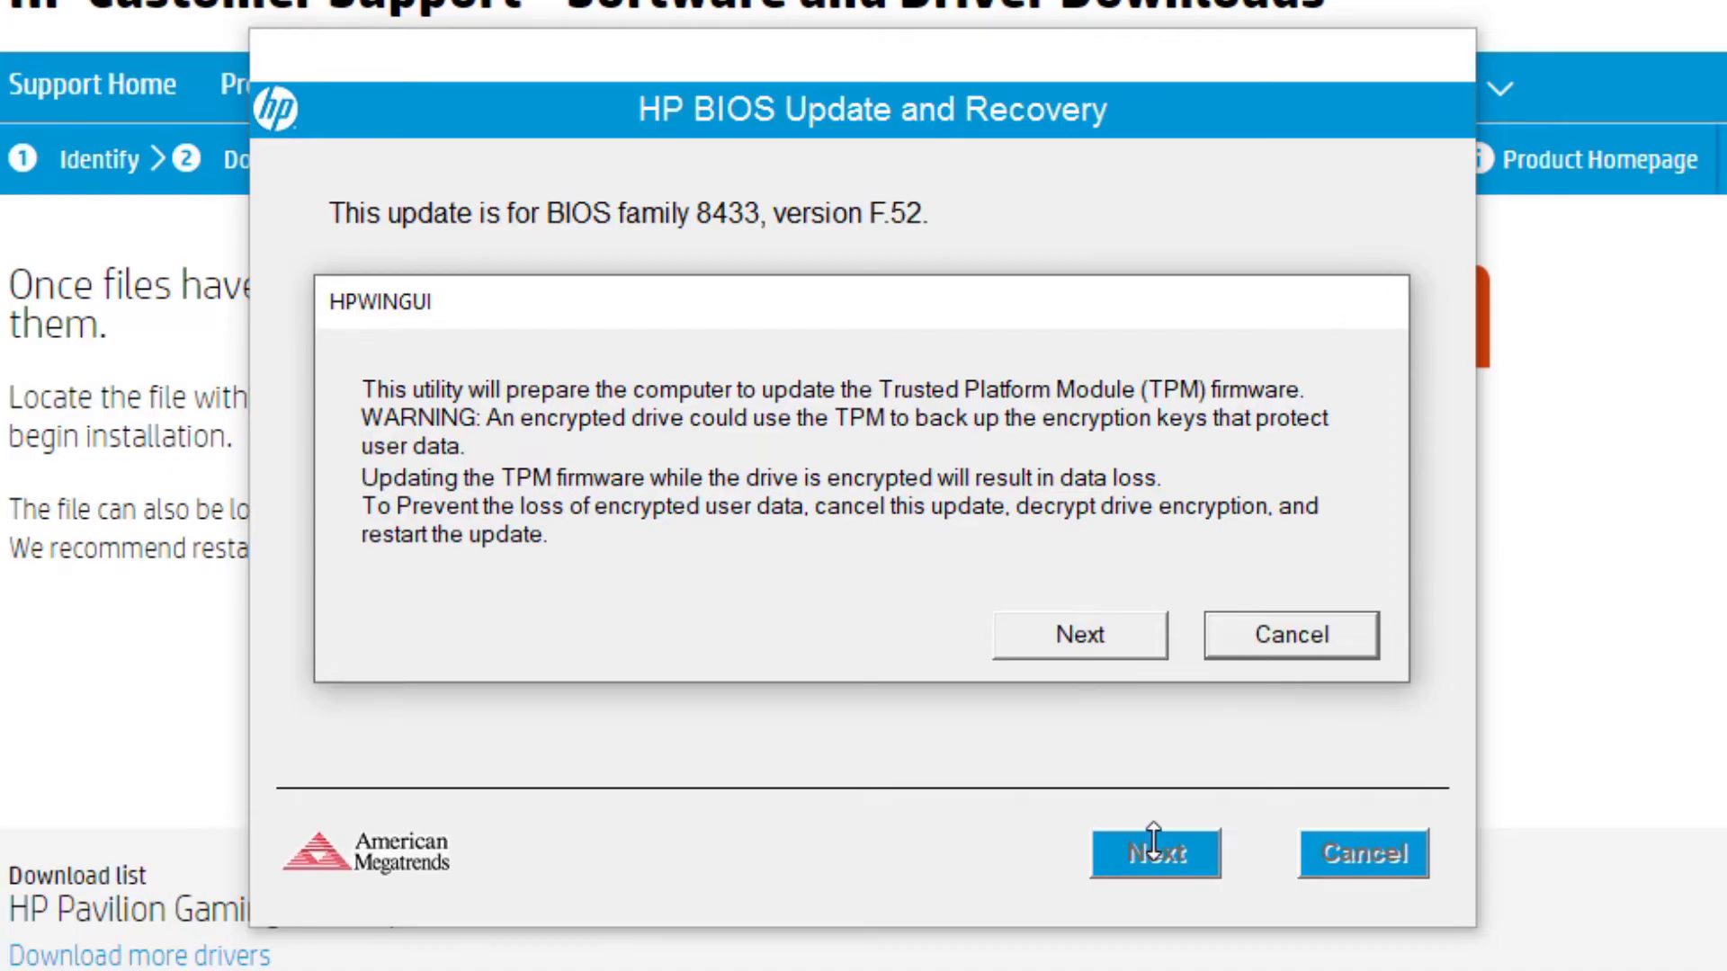
{"action": "left_click", "coordinate": [1075, 632]}
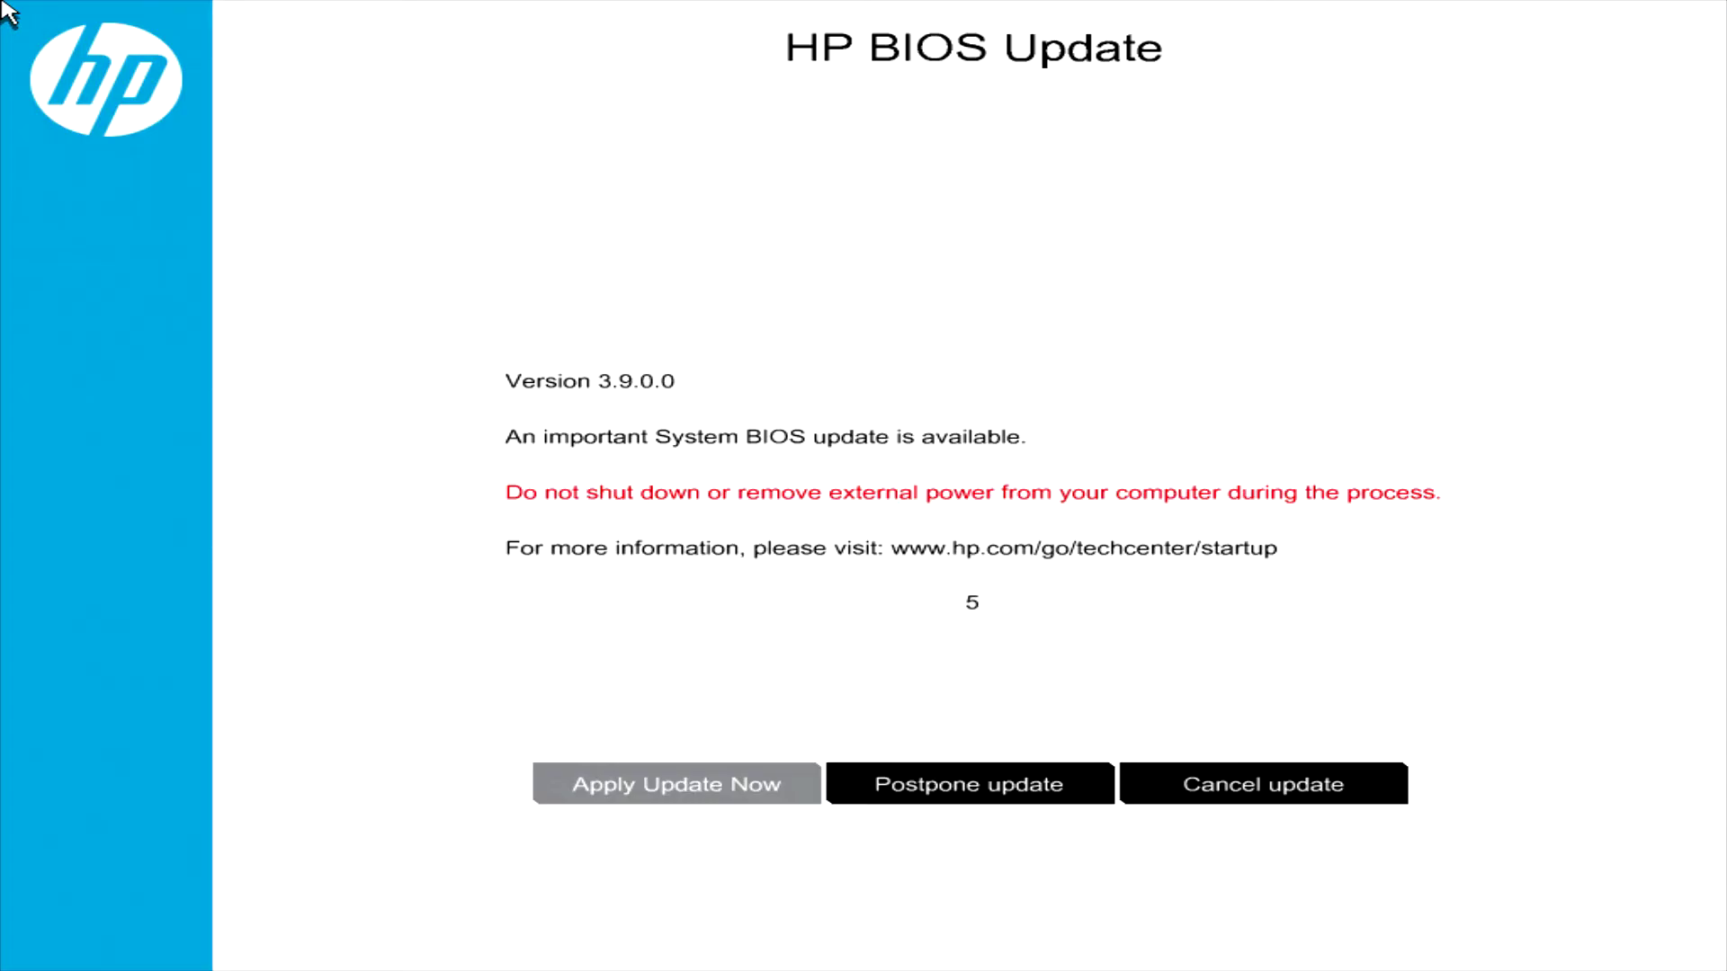
- Wait for the F.52 system BIOS flash to complete and Windows to restart
{"action": "key", "text": "Tab"}
{"action": "key", "text": "Tab"}
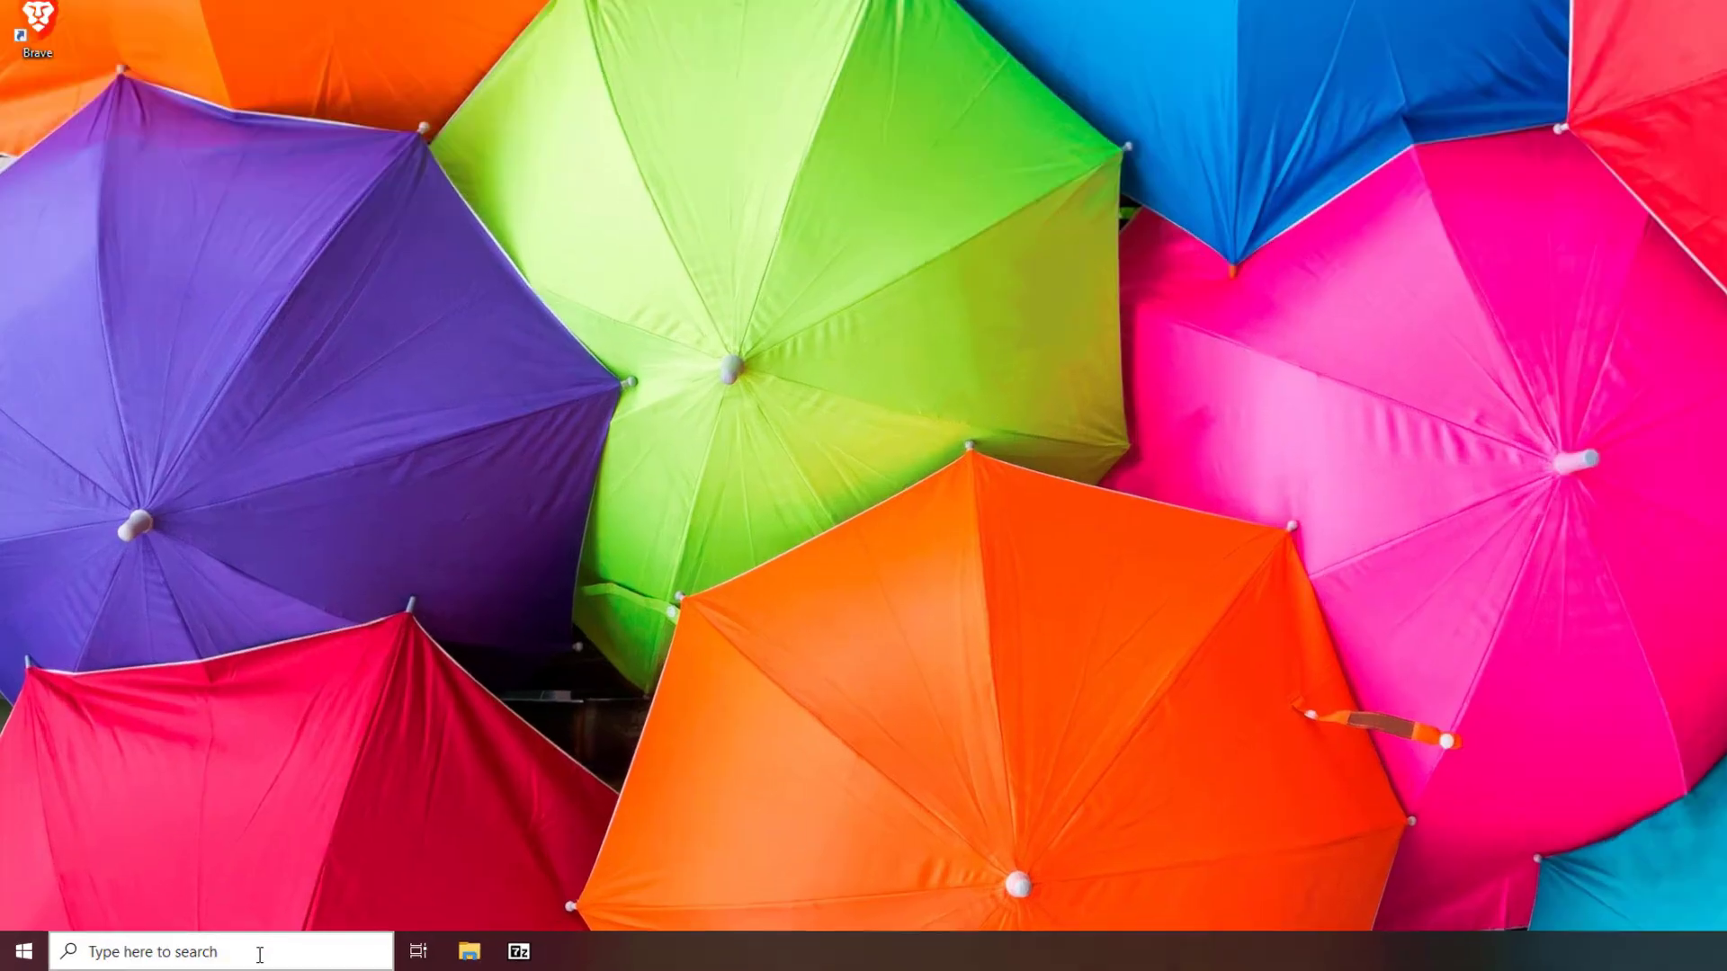
- Check that System Information's BIOS Version/Date reads AMI F.52, 11/16/2020, then close it
{"action": "left_click", "coordinate": [324, 952]}
{"action": "type", "text": "system in"}
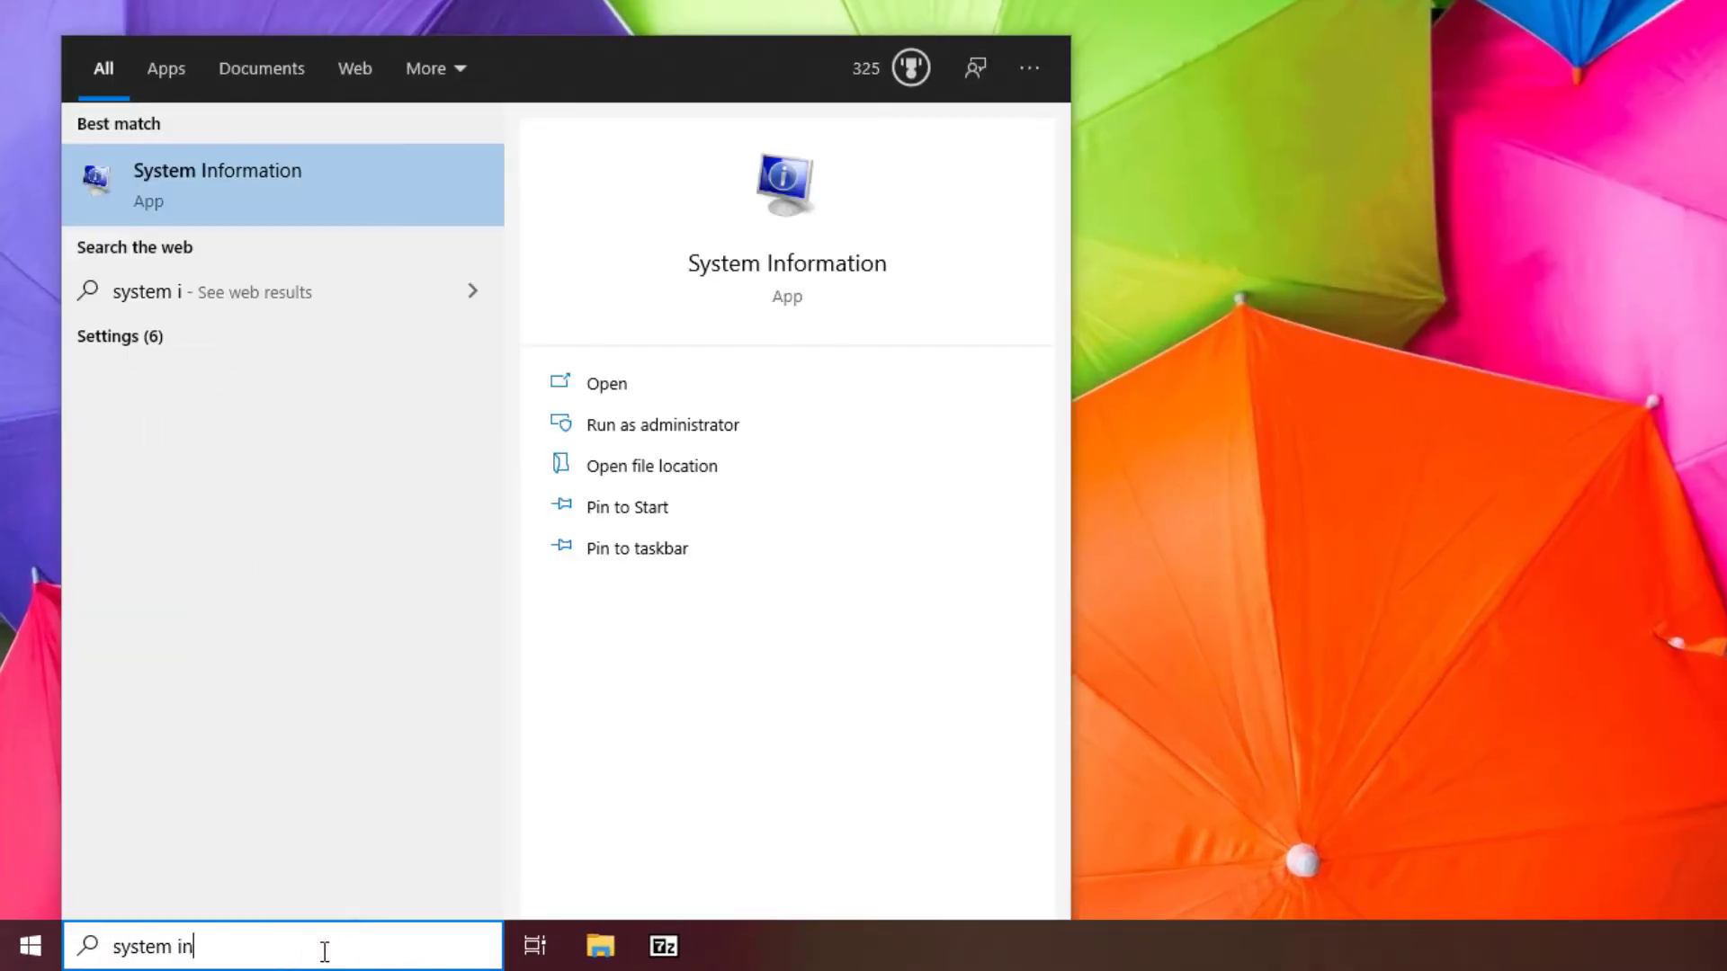
{"action": "type", "text": "formation"}
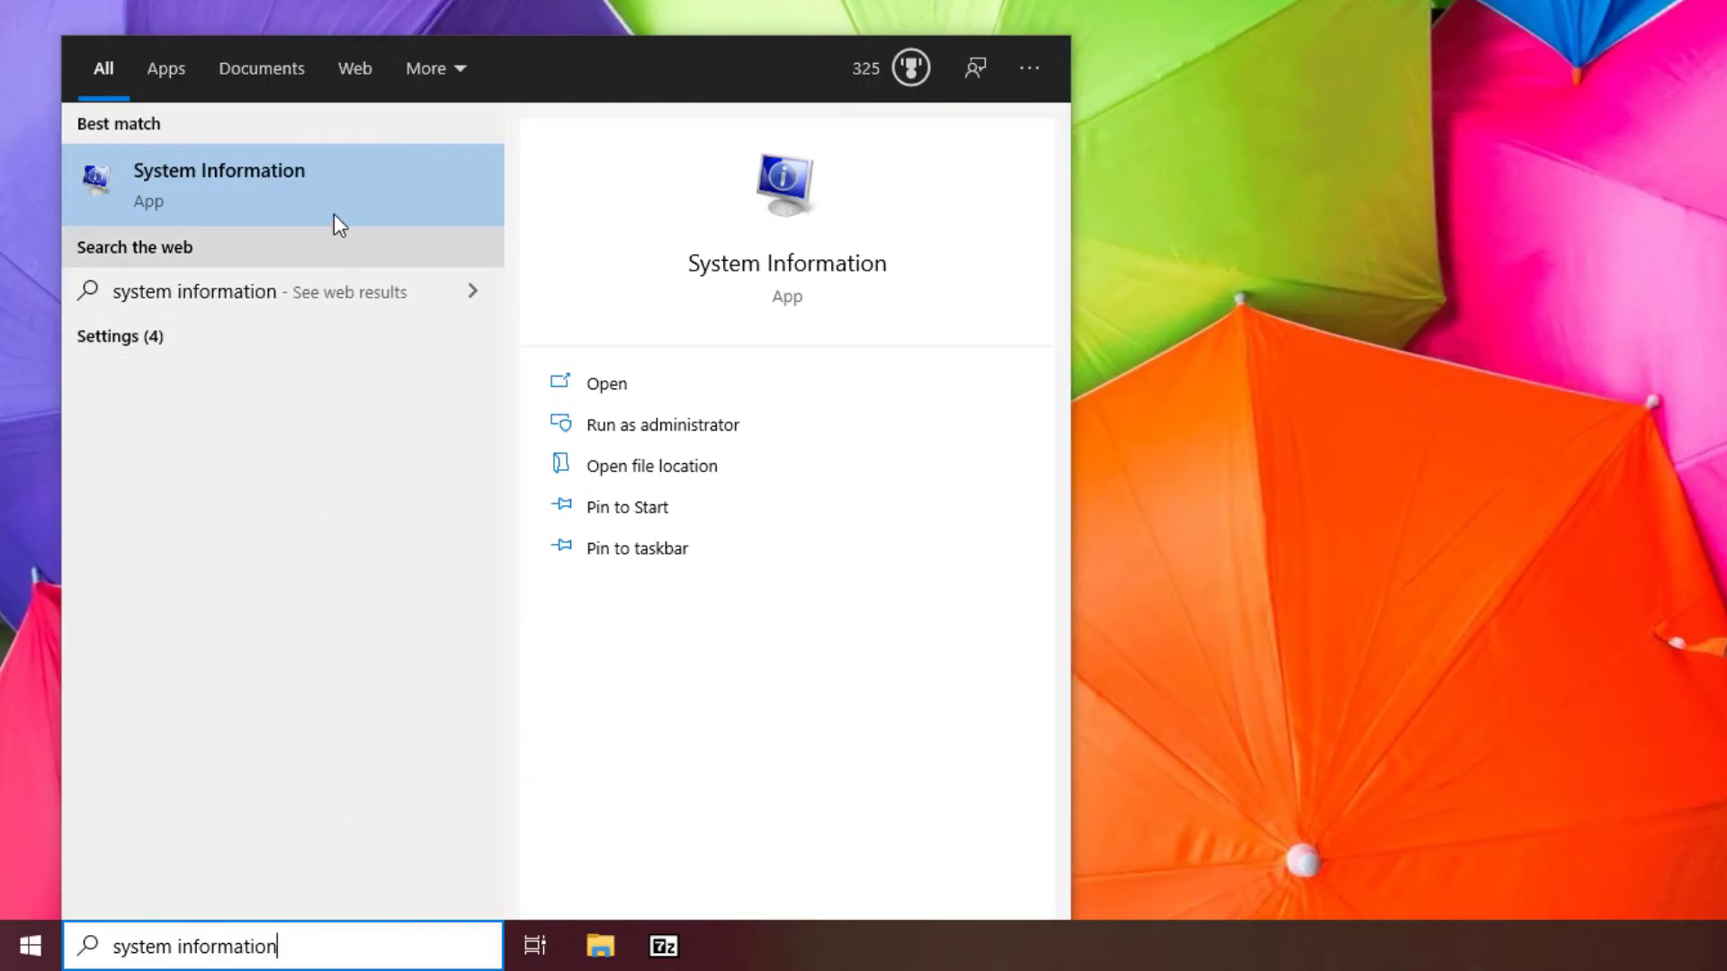
{"action": "left_click", "coordinate": [333, 214]}
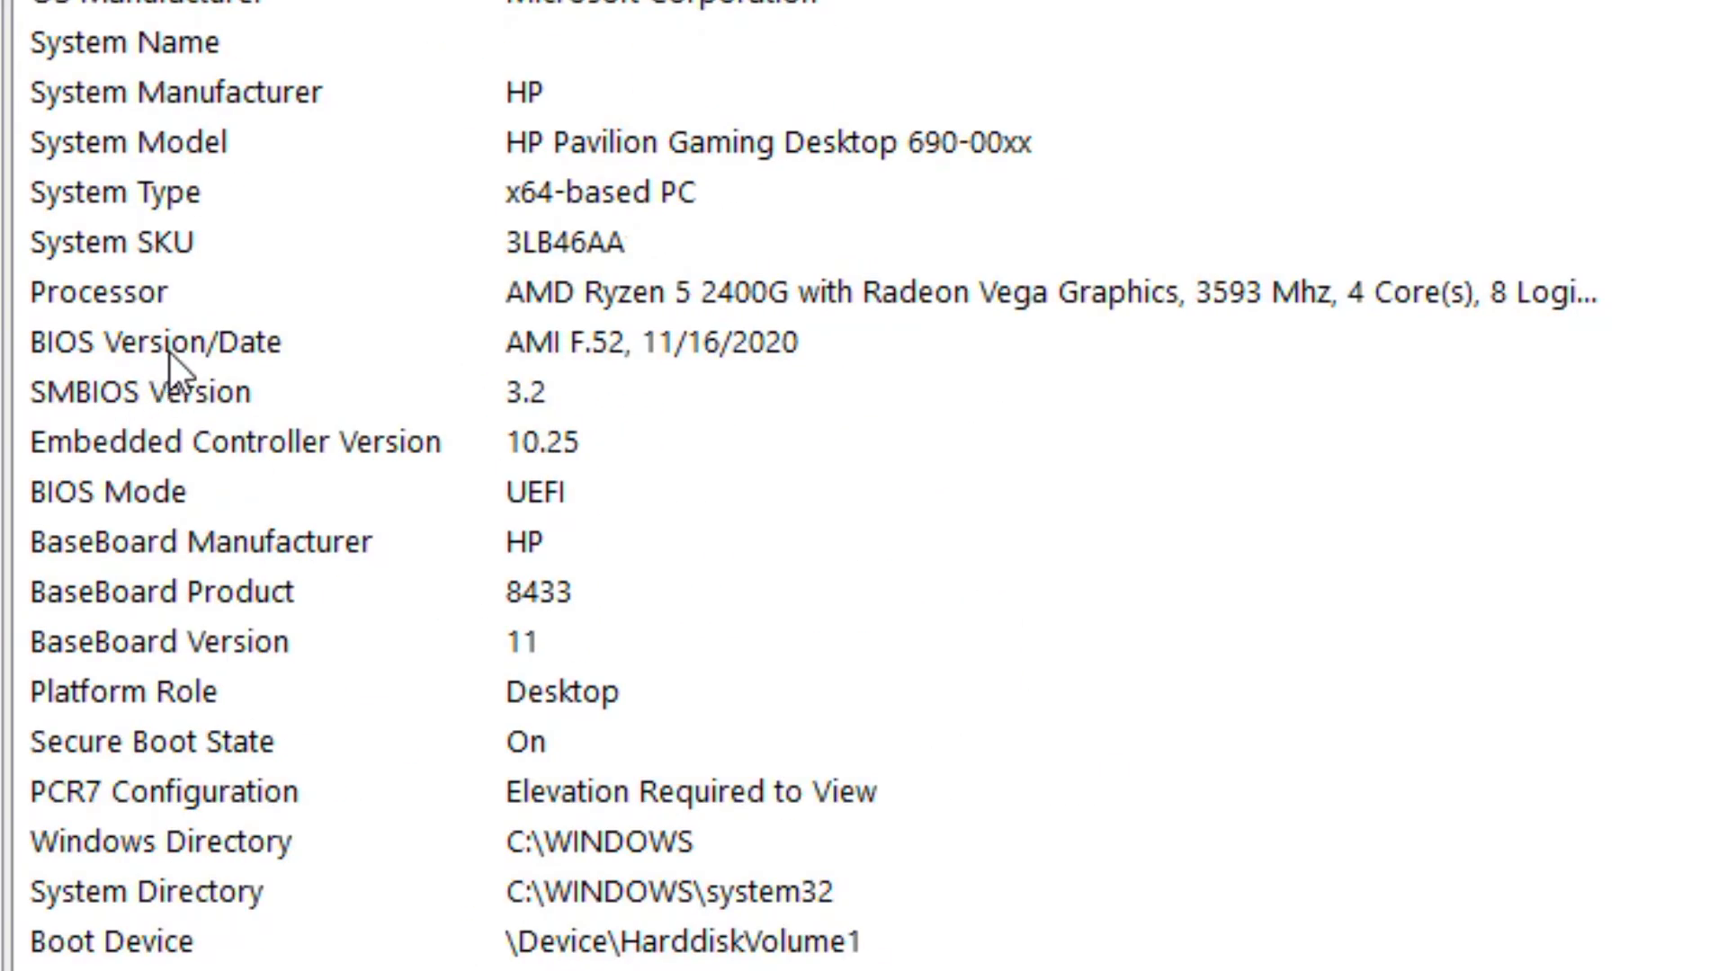
{"action": "left_click", "coordinate": [652, 318]}
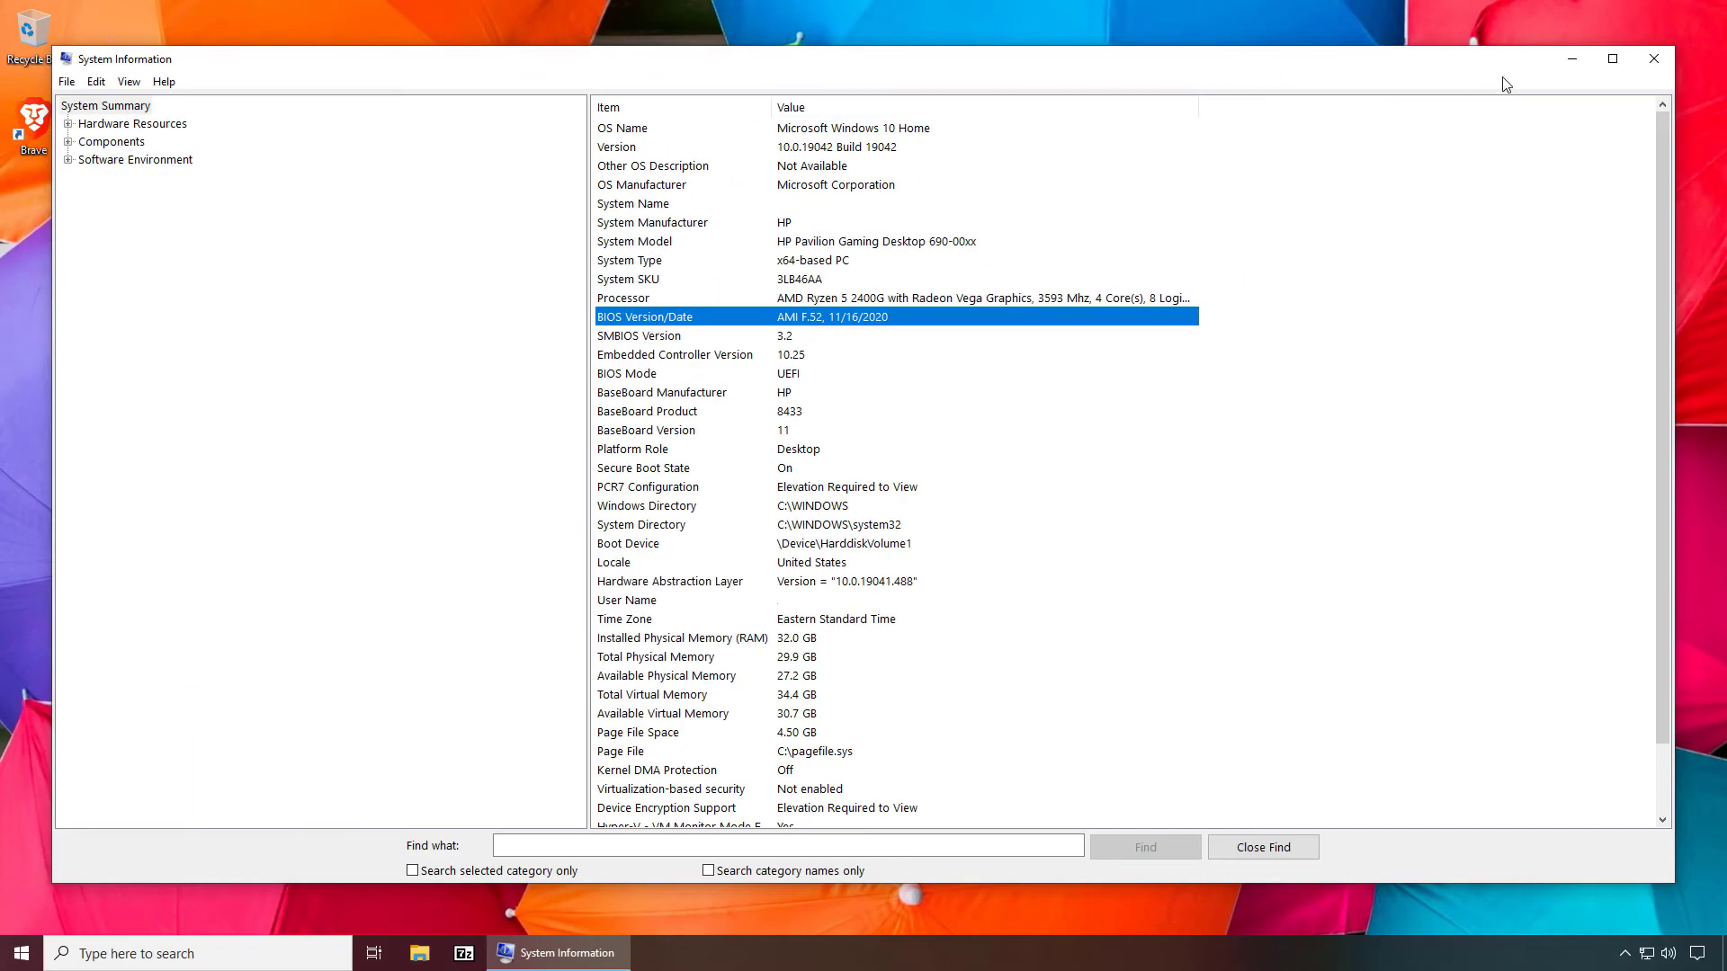
{"action": "left_click", "coordinate": [1651, 60]}
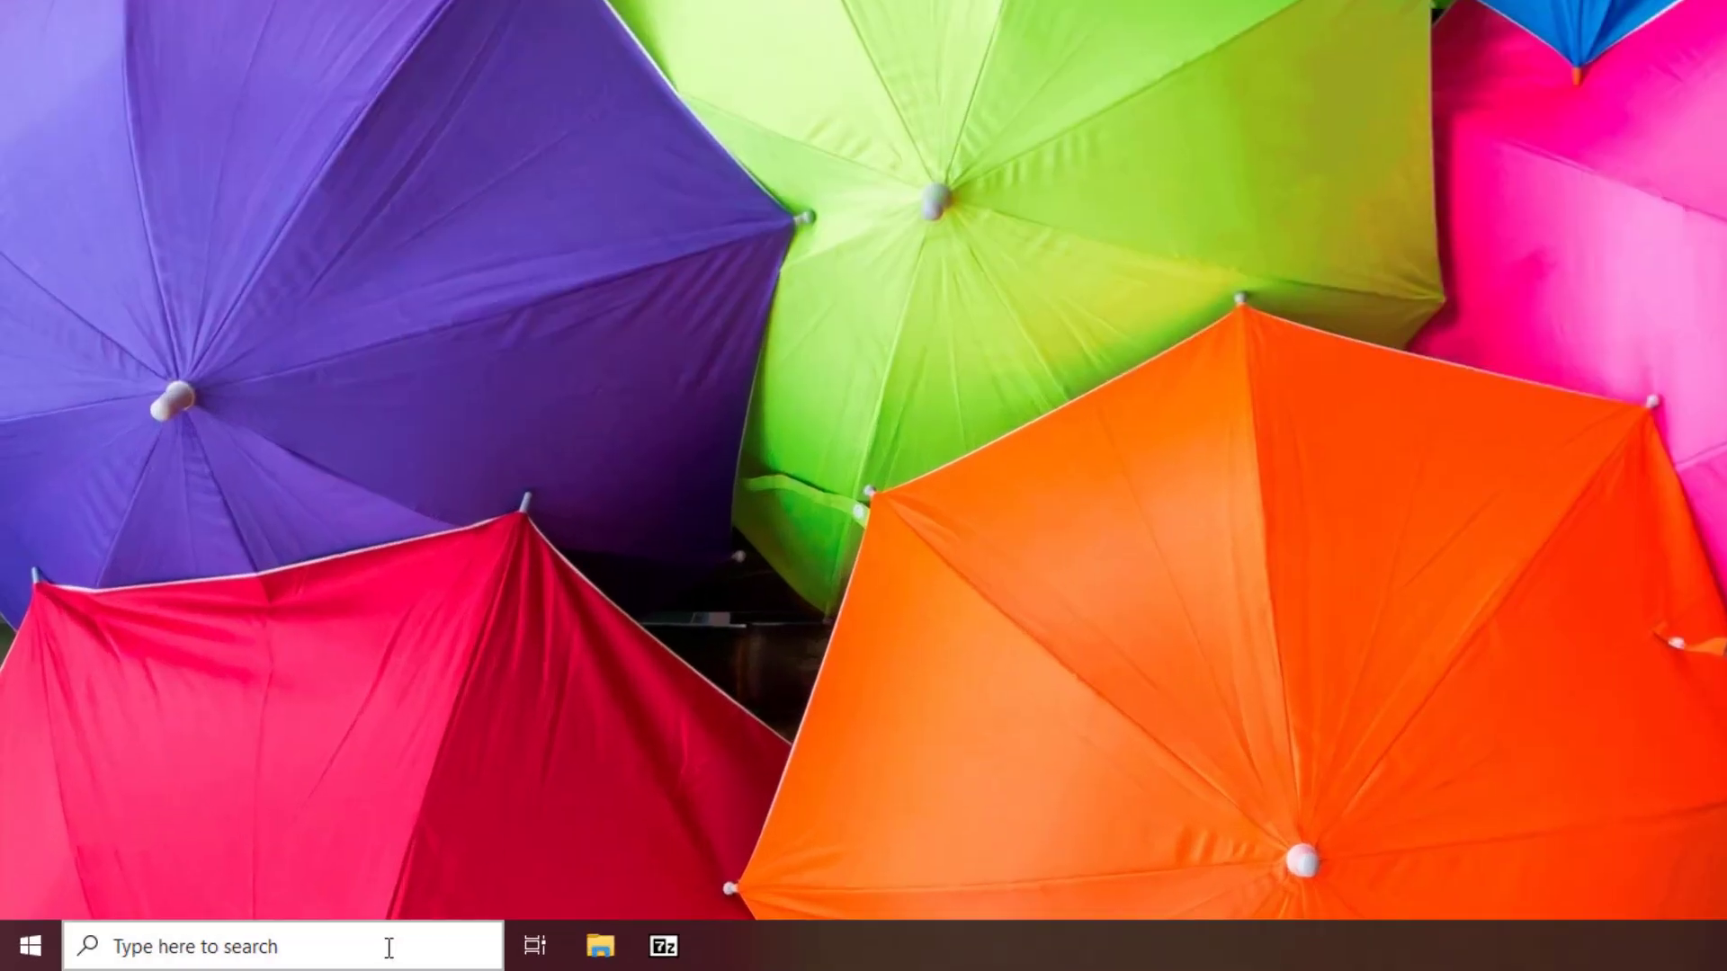
- Re-enable real-time protection under Virus & threat protection, approving the UAC prompt, then close it
{"action": "left_click", "coordinate": [384, 947]}
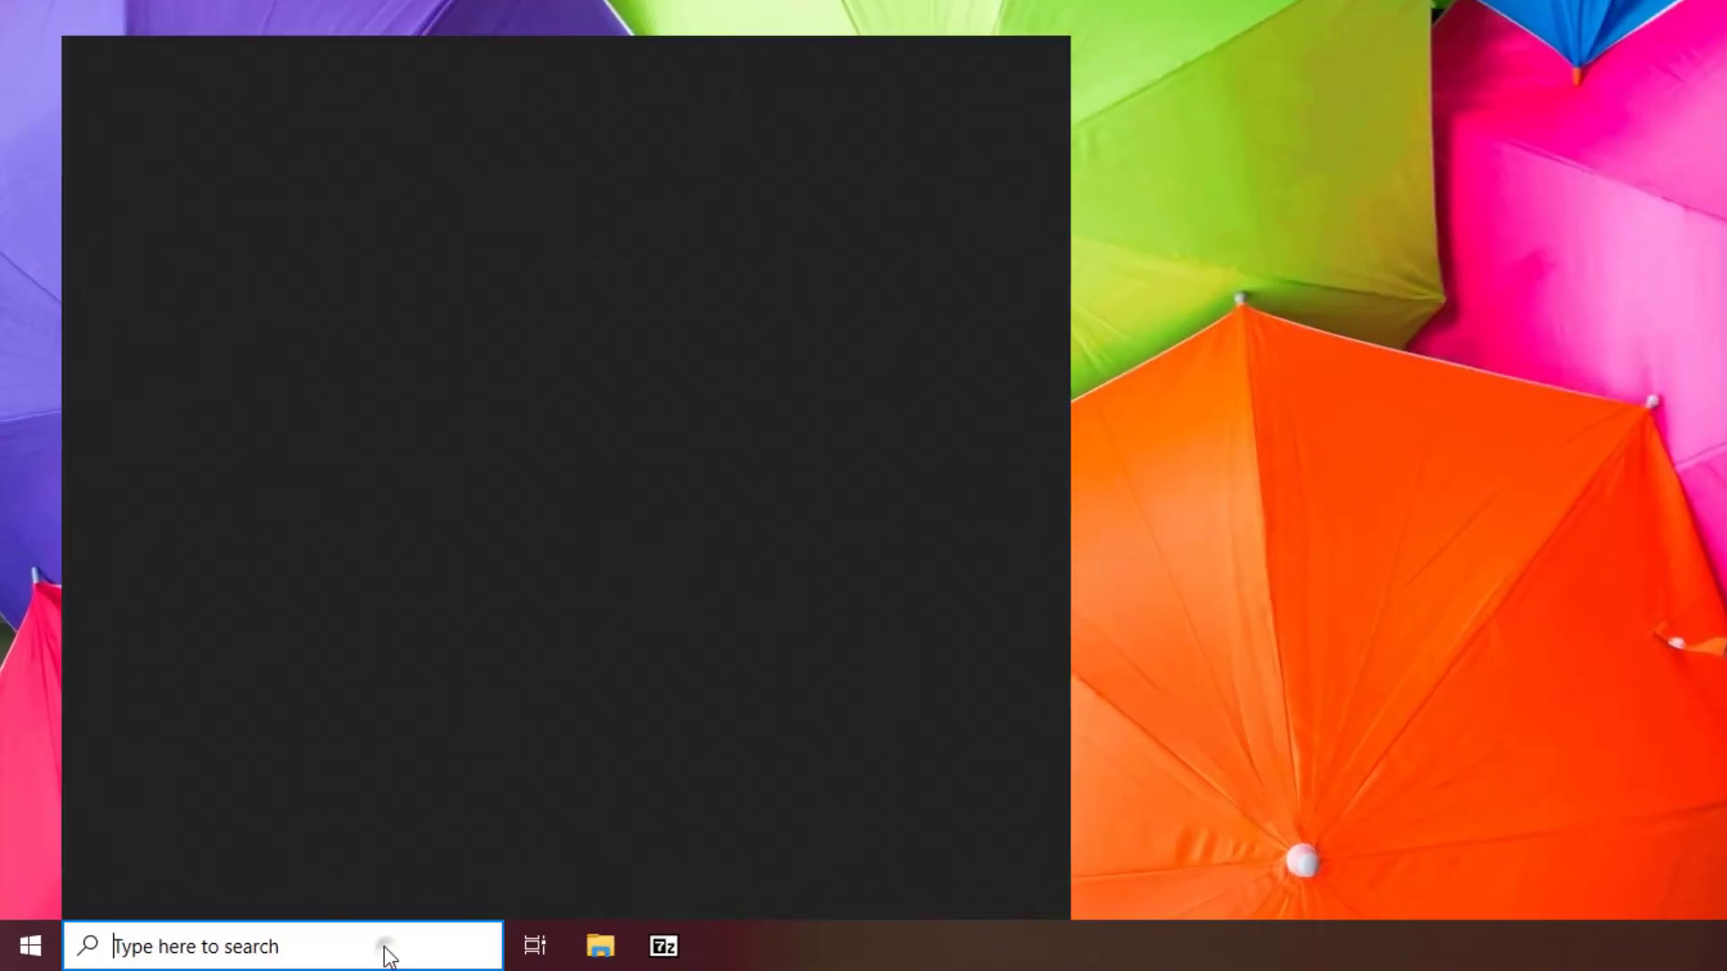
{"action": "type", "text": "antiviru"}
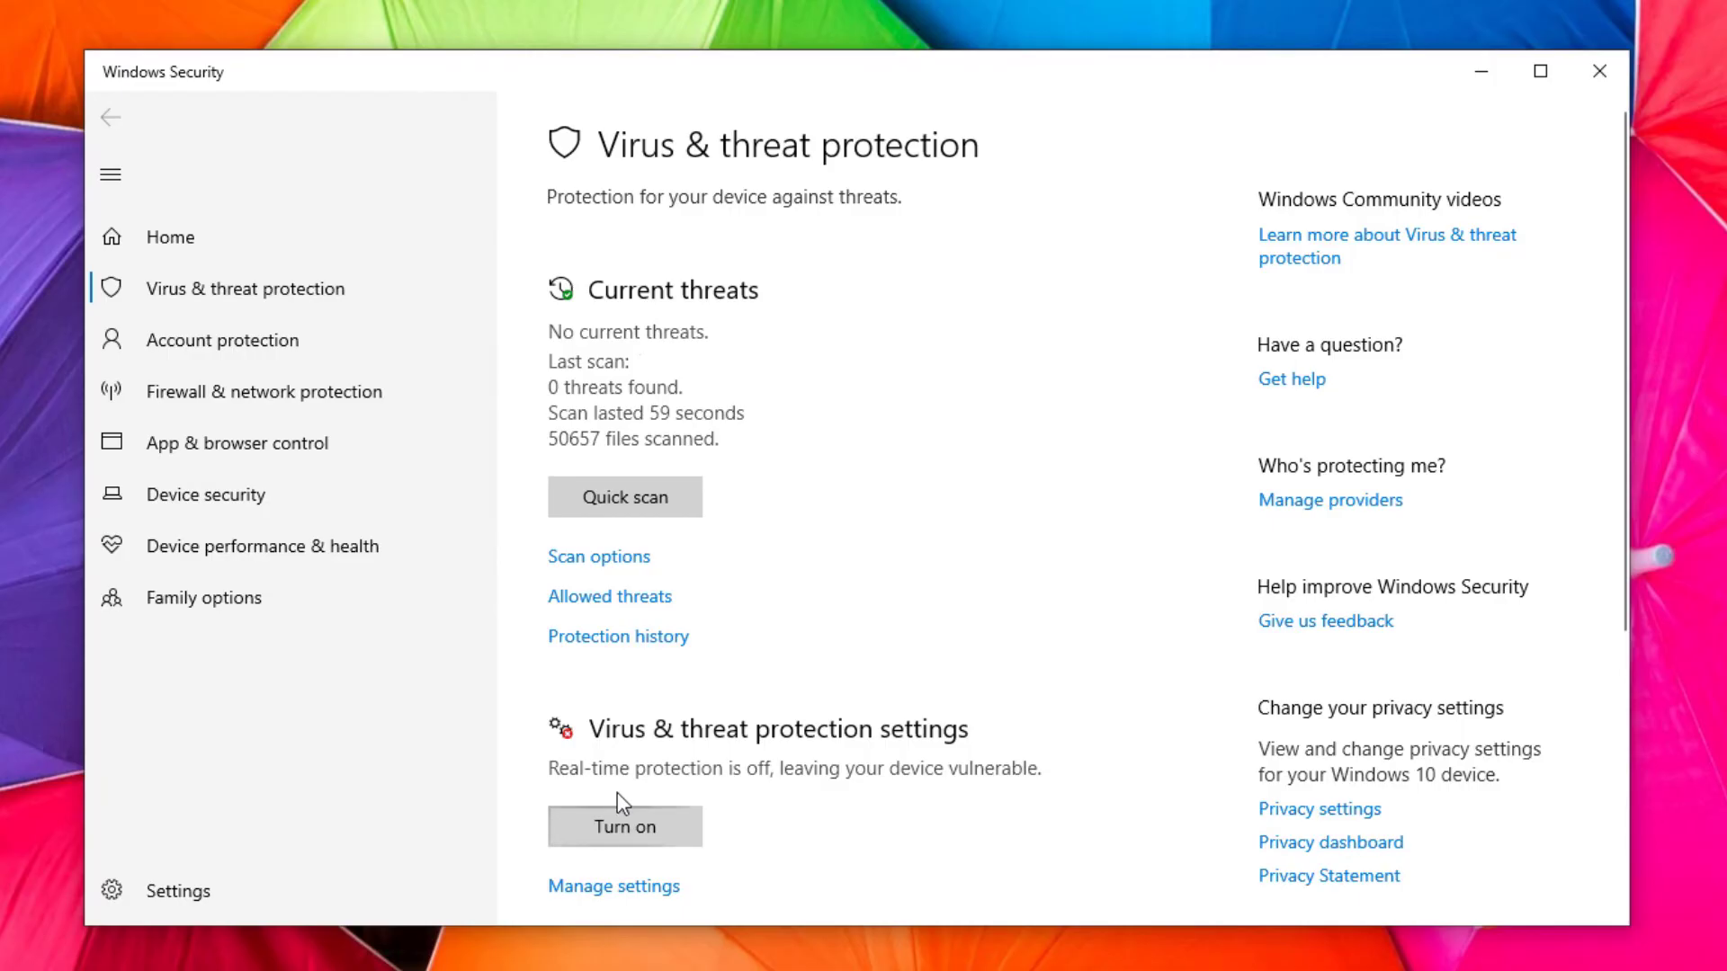
{"action": "left_click", "coordinate": [623, 837]}
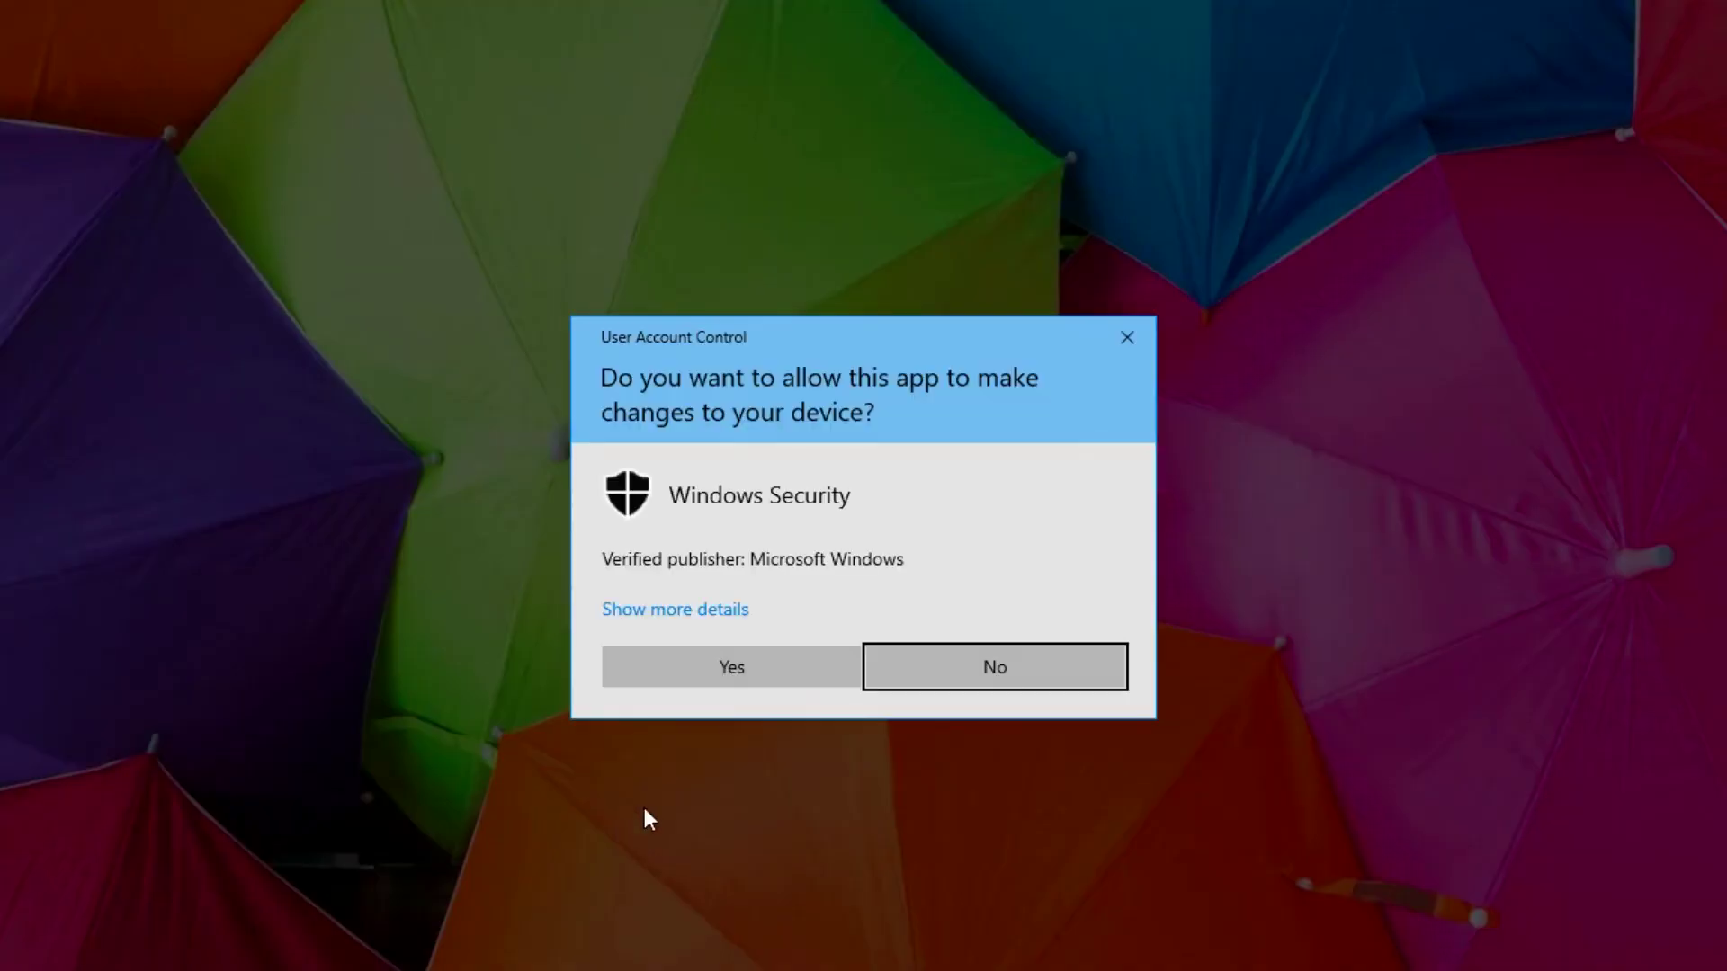
{"action": "left_click", "coordinate": [693, 673]}
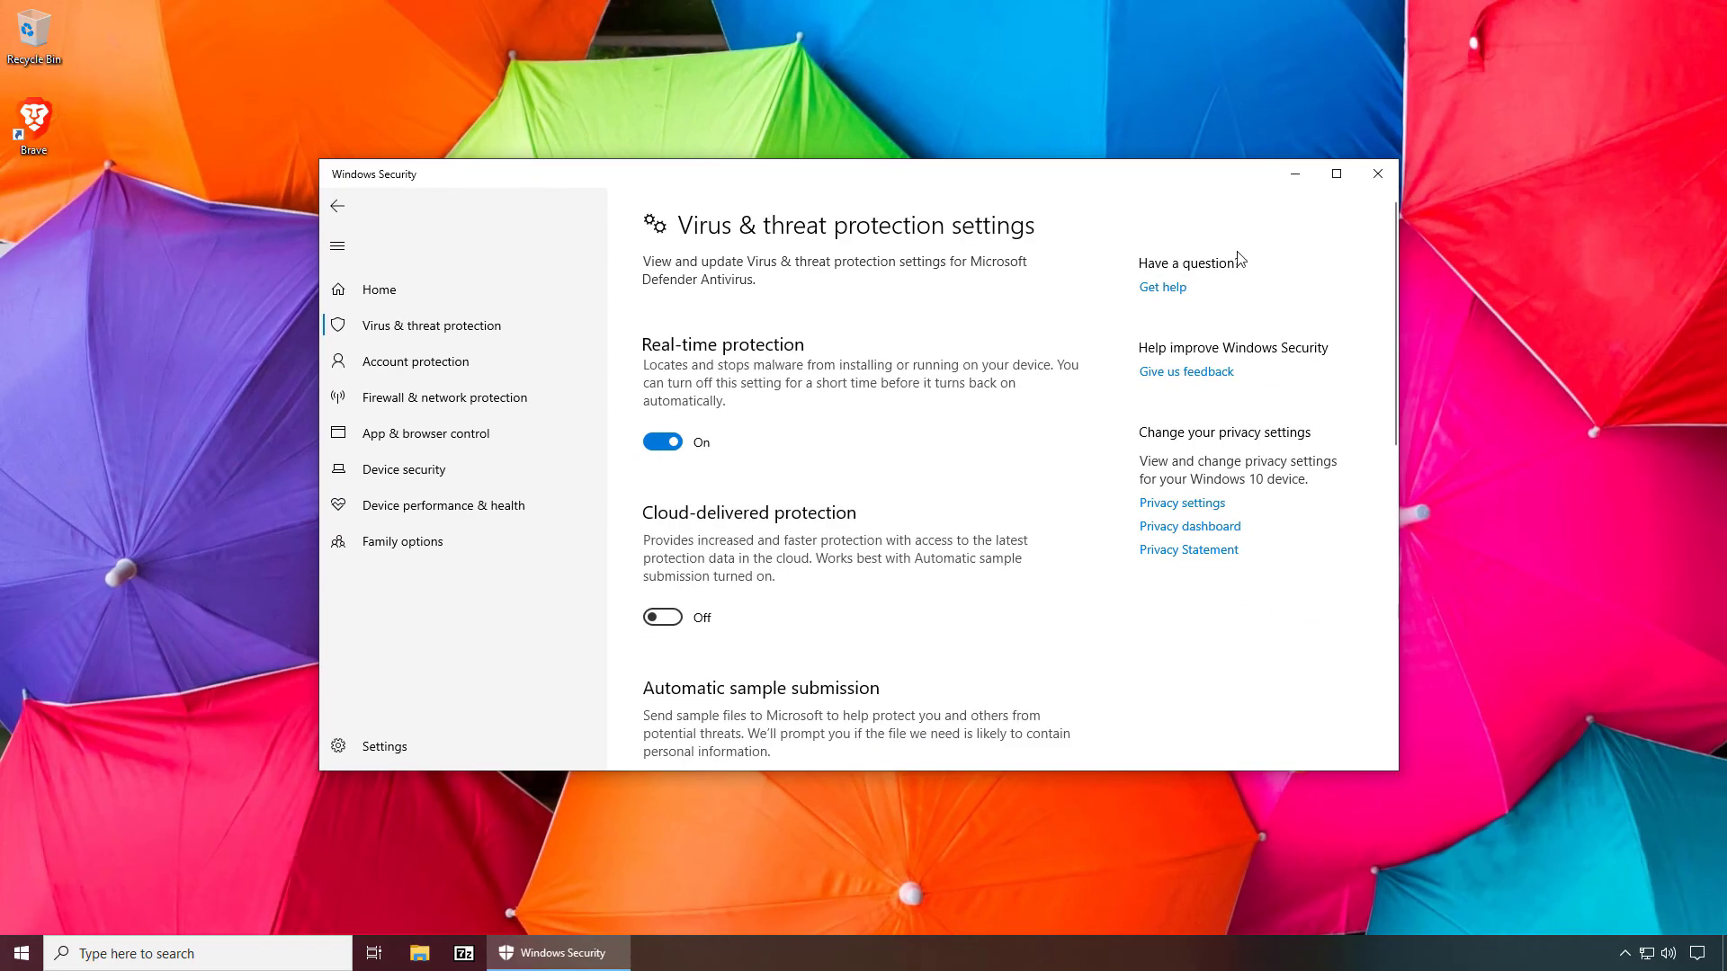
{"action": "left_click", "coordinate": [1386, 176]}
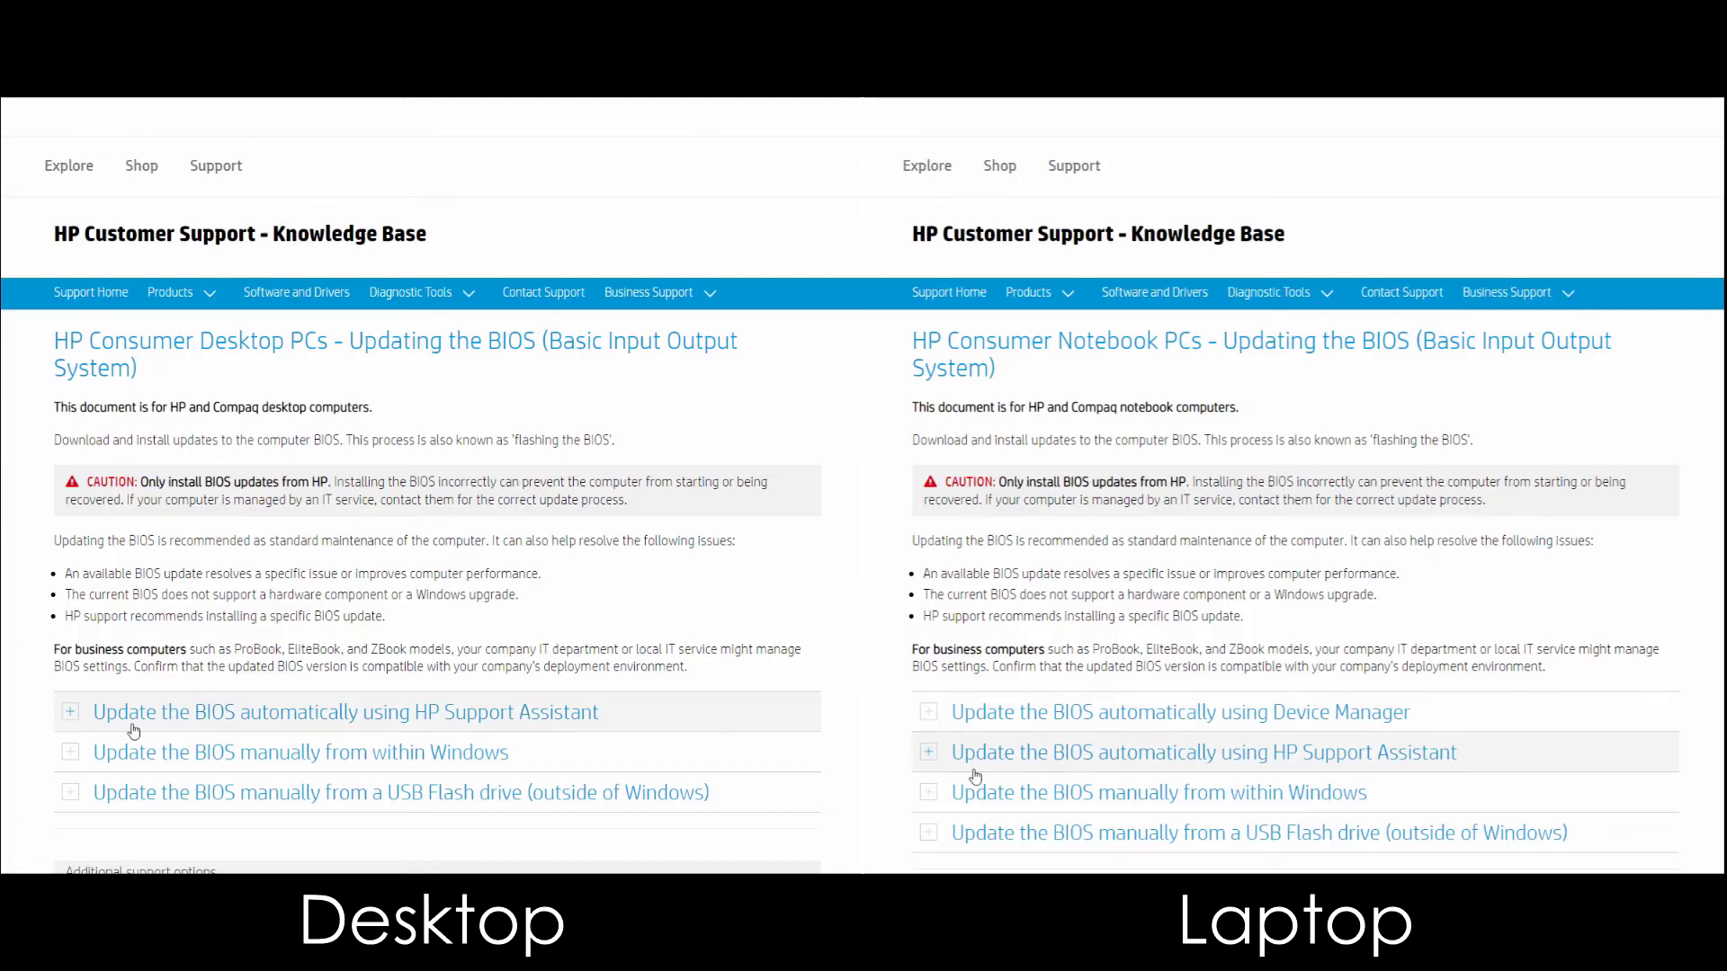
- Expand the HP Support Assistant and USB flash drive BIOS-update sections, leaving the manual section collapsed
{"action": "left_click", "coordinate": [75, 756]}
{"action": "scroll", "coordinate": [74, 756], "scroll_direction": "down", "scroll_amount": 1}
{"action": "scroll", "coordinate": [74, 674], "scroll_direction": "down", "scroll_amount": 4}
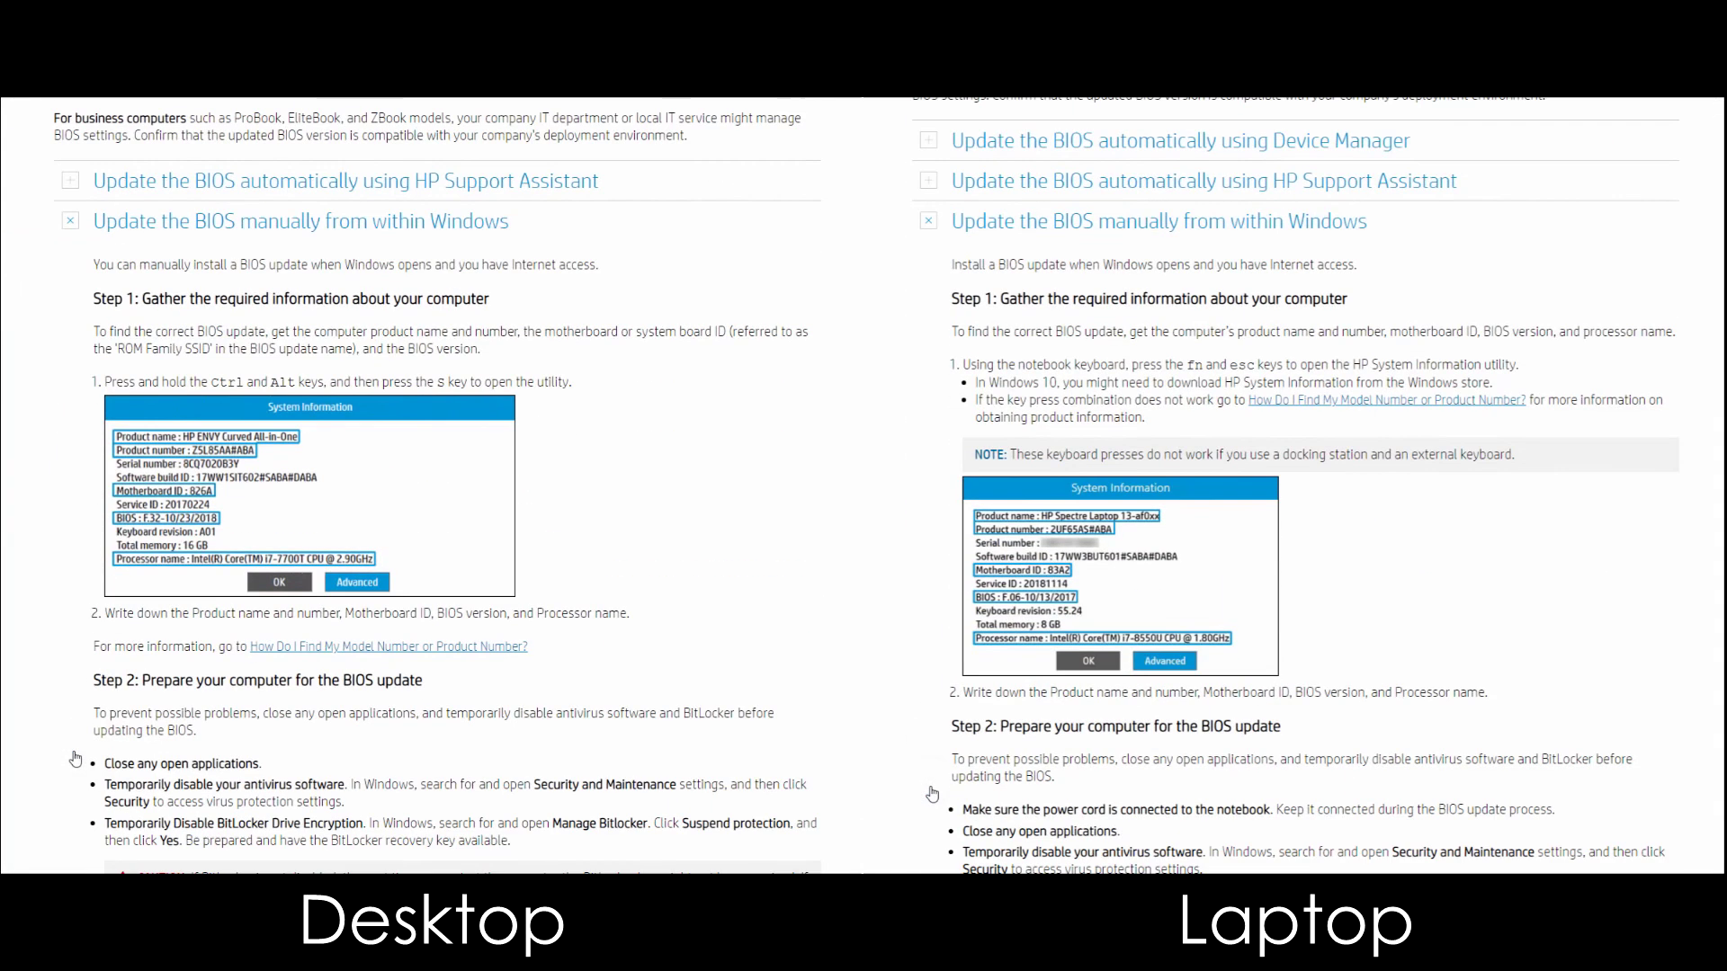
{"action": "left_click", "coordinate": [69, 180]}
{"action": "scroll", "coordinate": [68, 185], "scroll_direction": "up", "scroll_amount": 1}
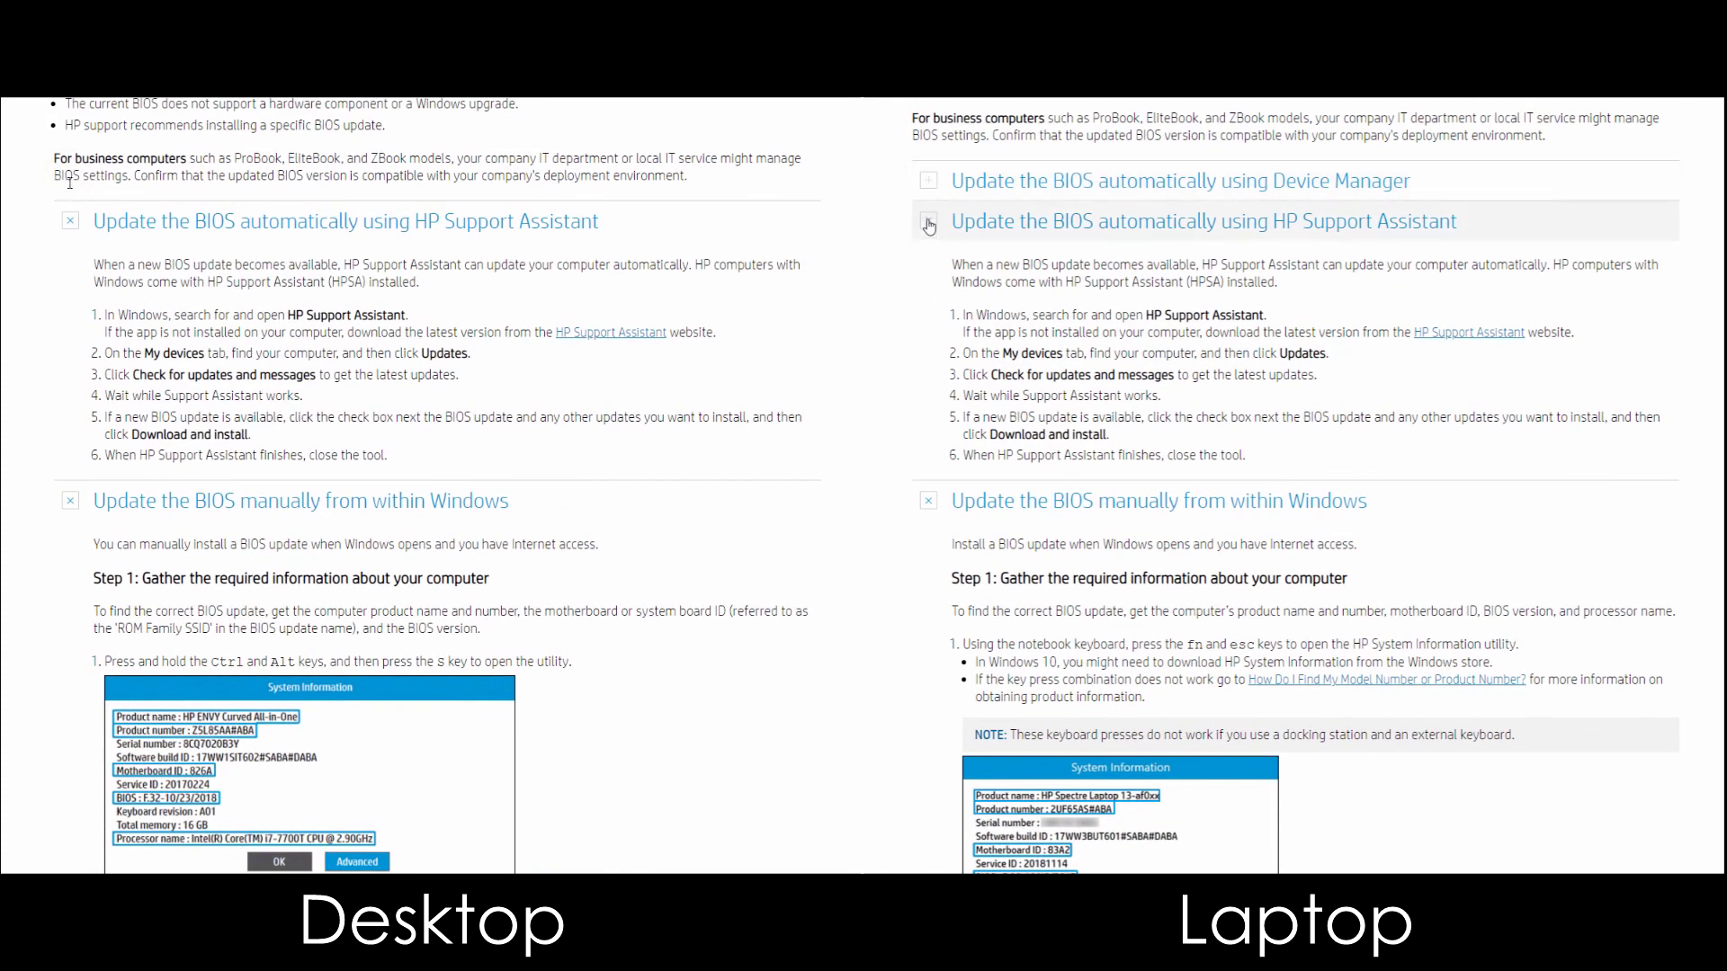
{"action": "left_click", "coordinate": [72, 497]}
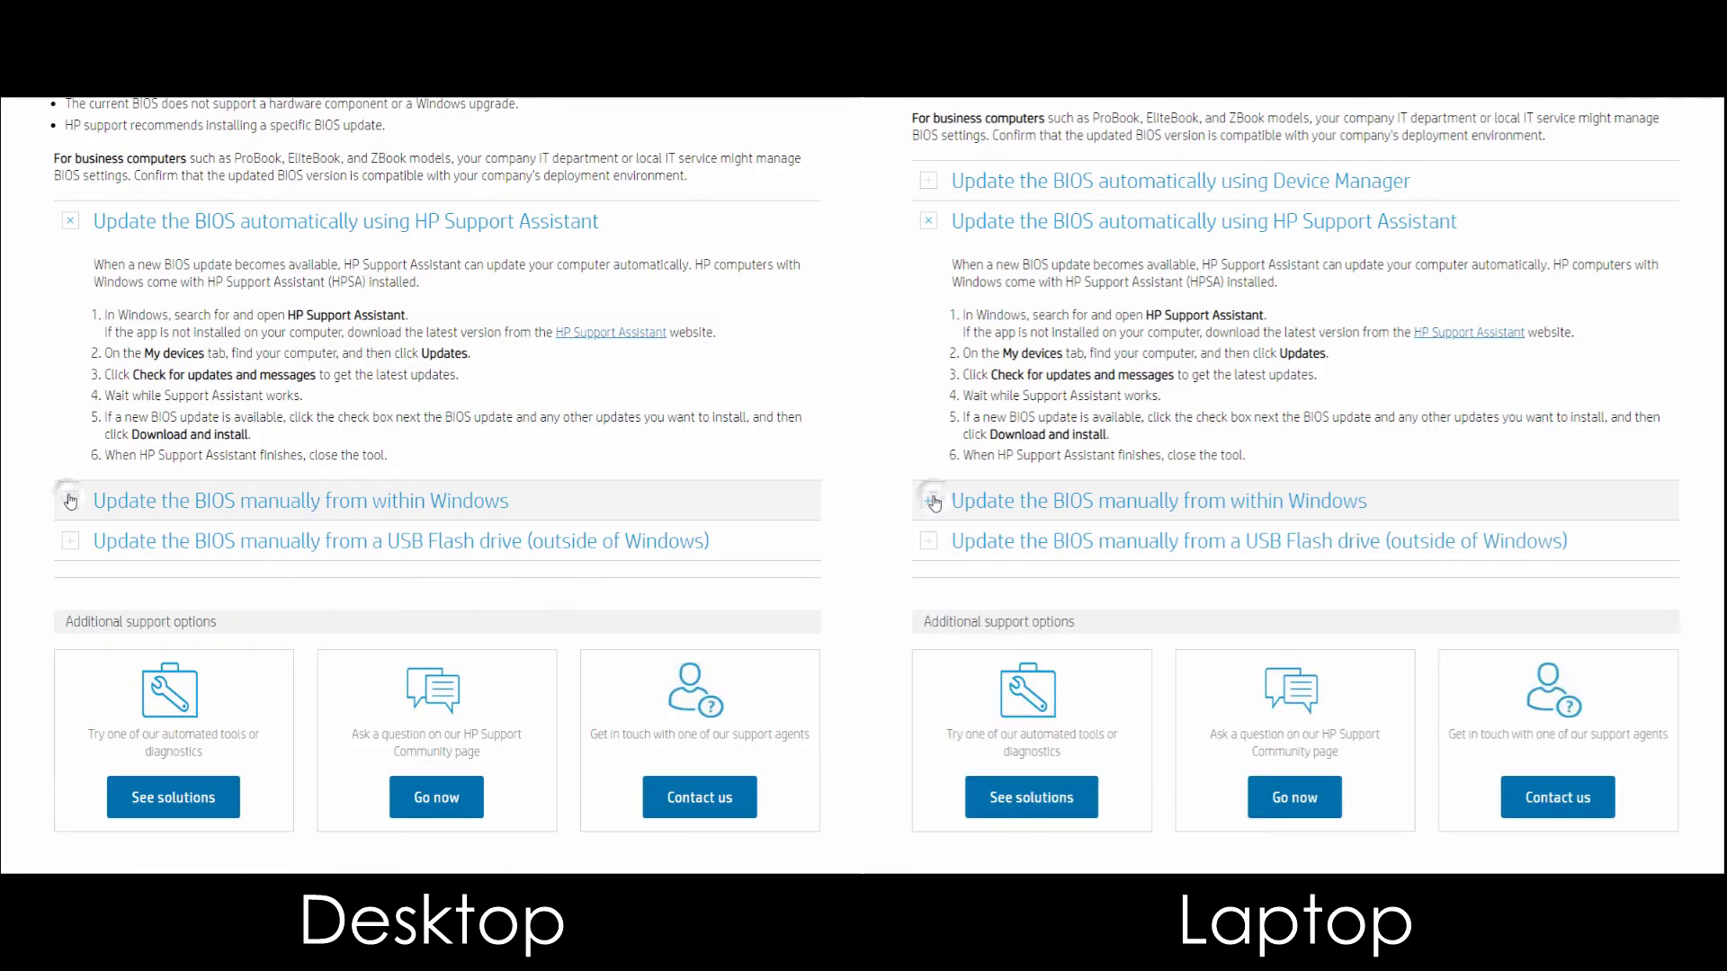
{"action": "left_click", "coordinate": [71, 540]}
{"action": "scroll", "coordinate": [71, 545], "scroll_direction": "down", "scroll_amount": 3}
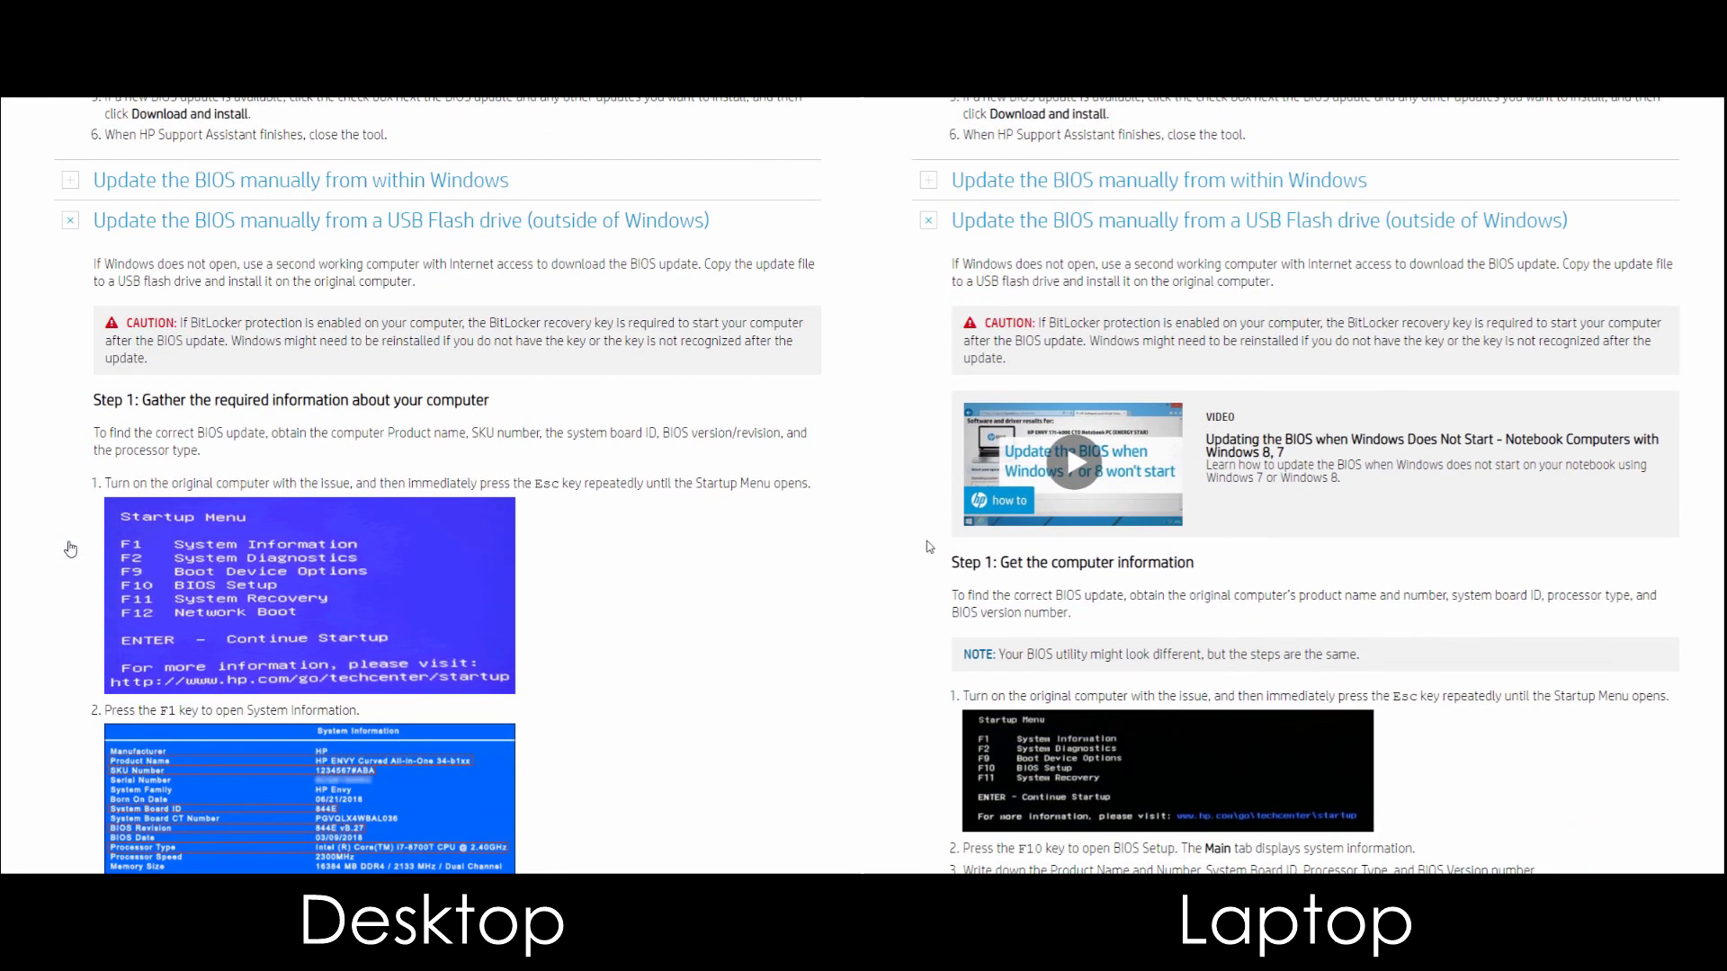